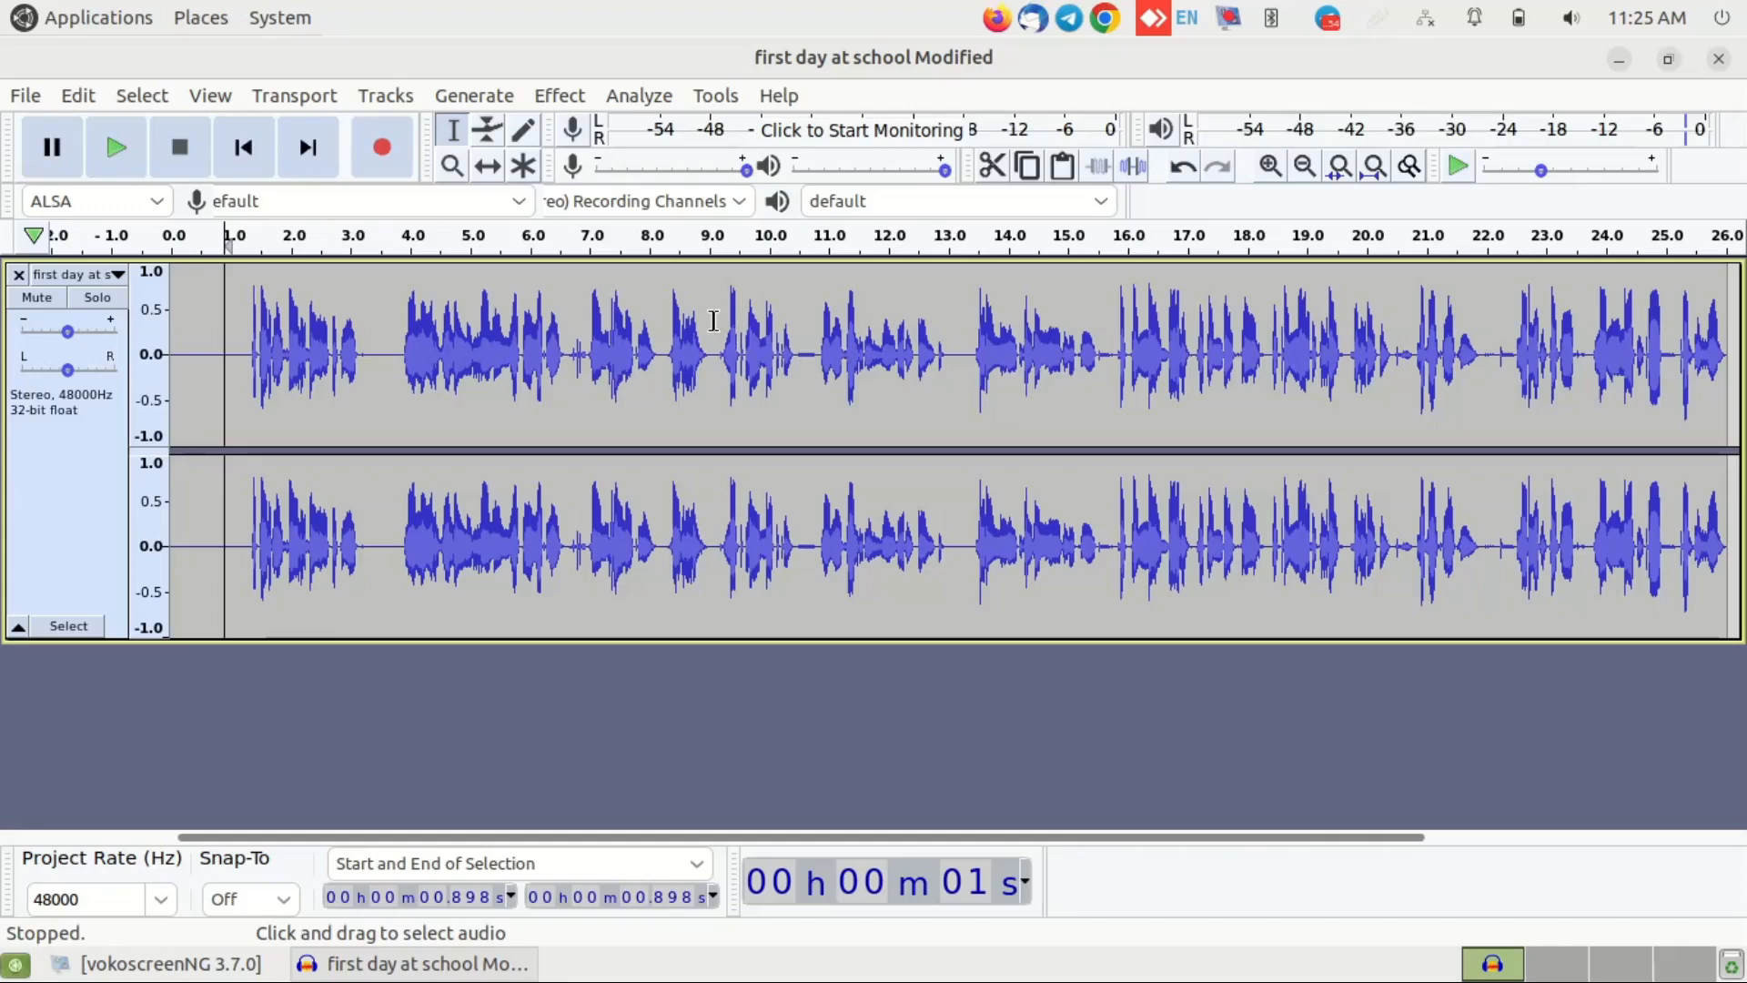
- Select the audio from about 9.1 to 10.4 s and preview the Amplify effect at 8.9 dB and at -5.1 dB
drag(715, 320, 790, 330)
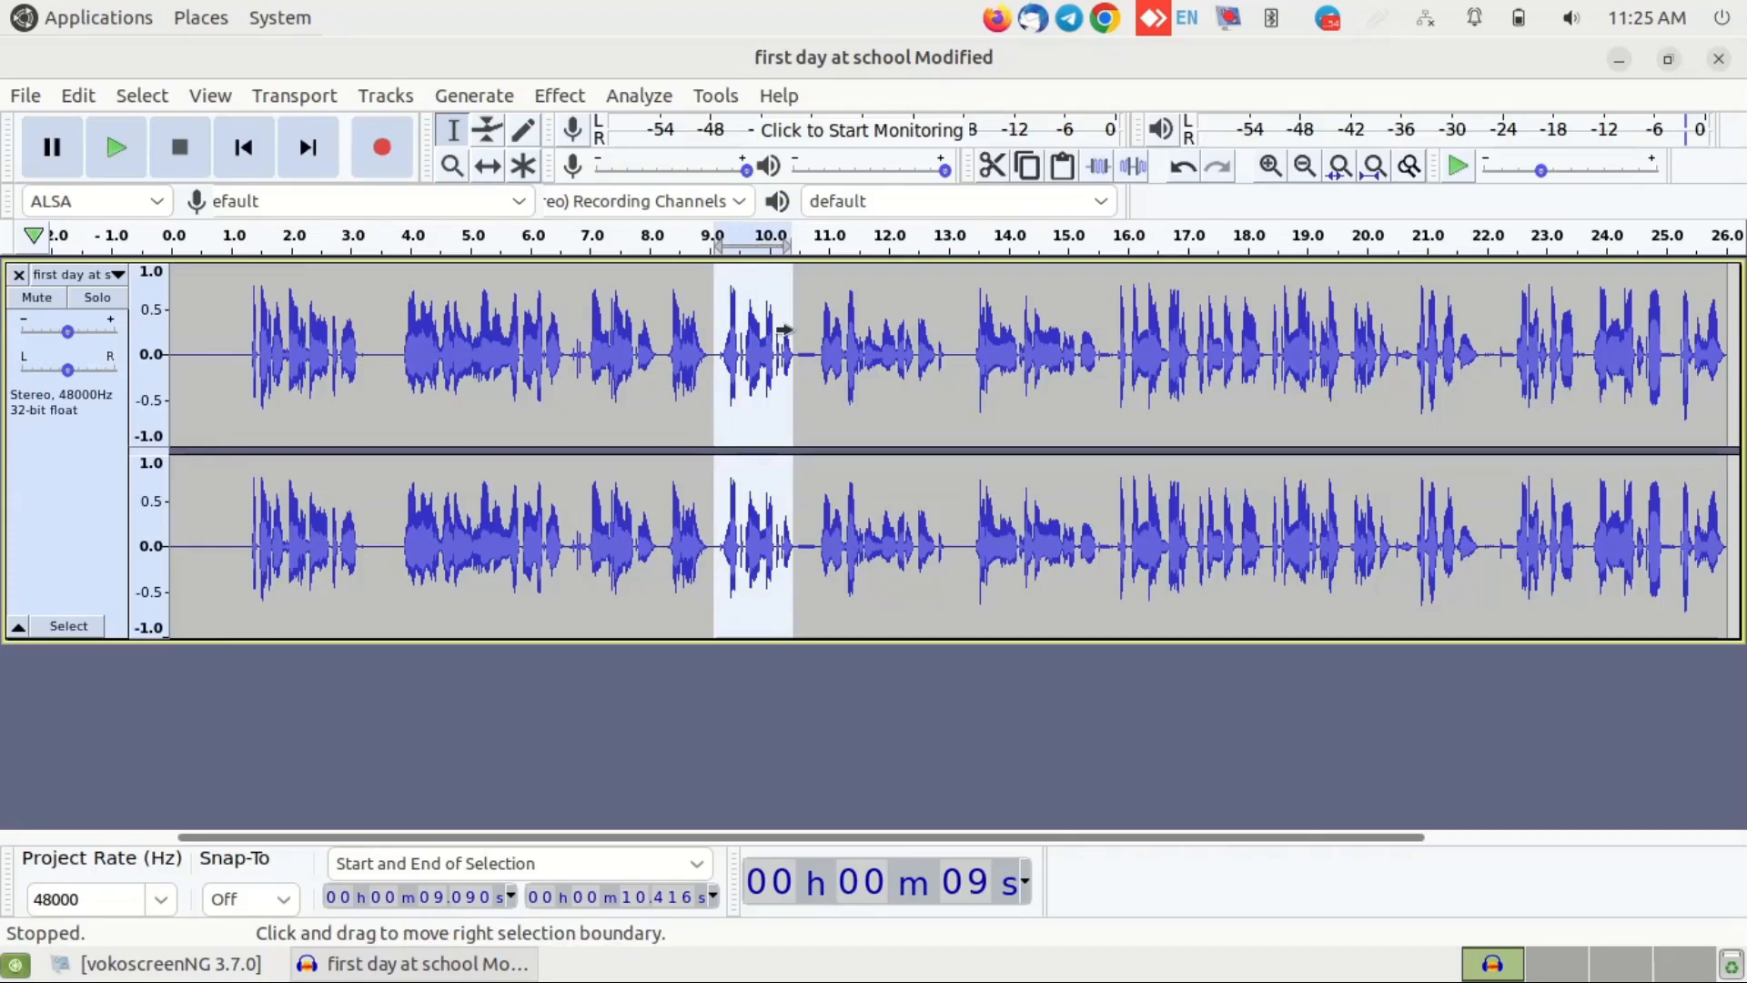
key(space)
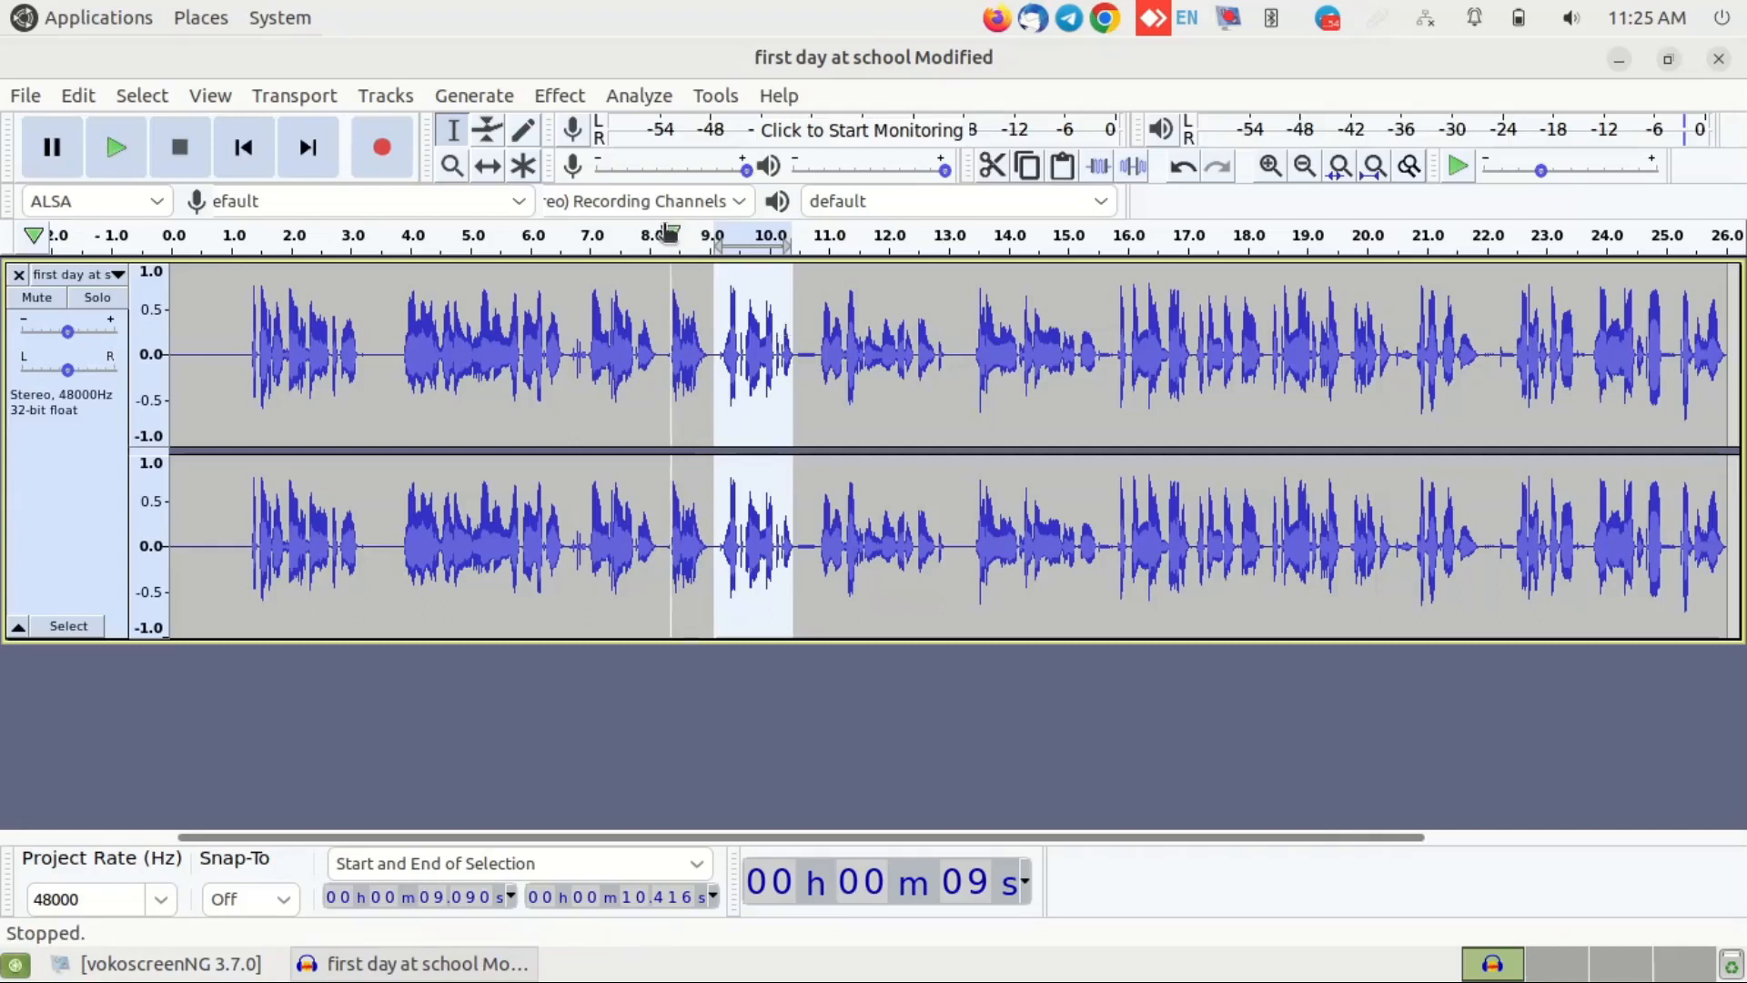
click(570, 98)
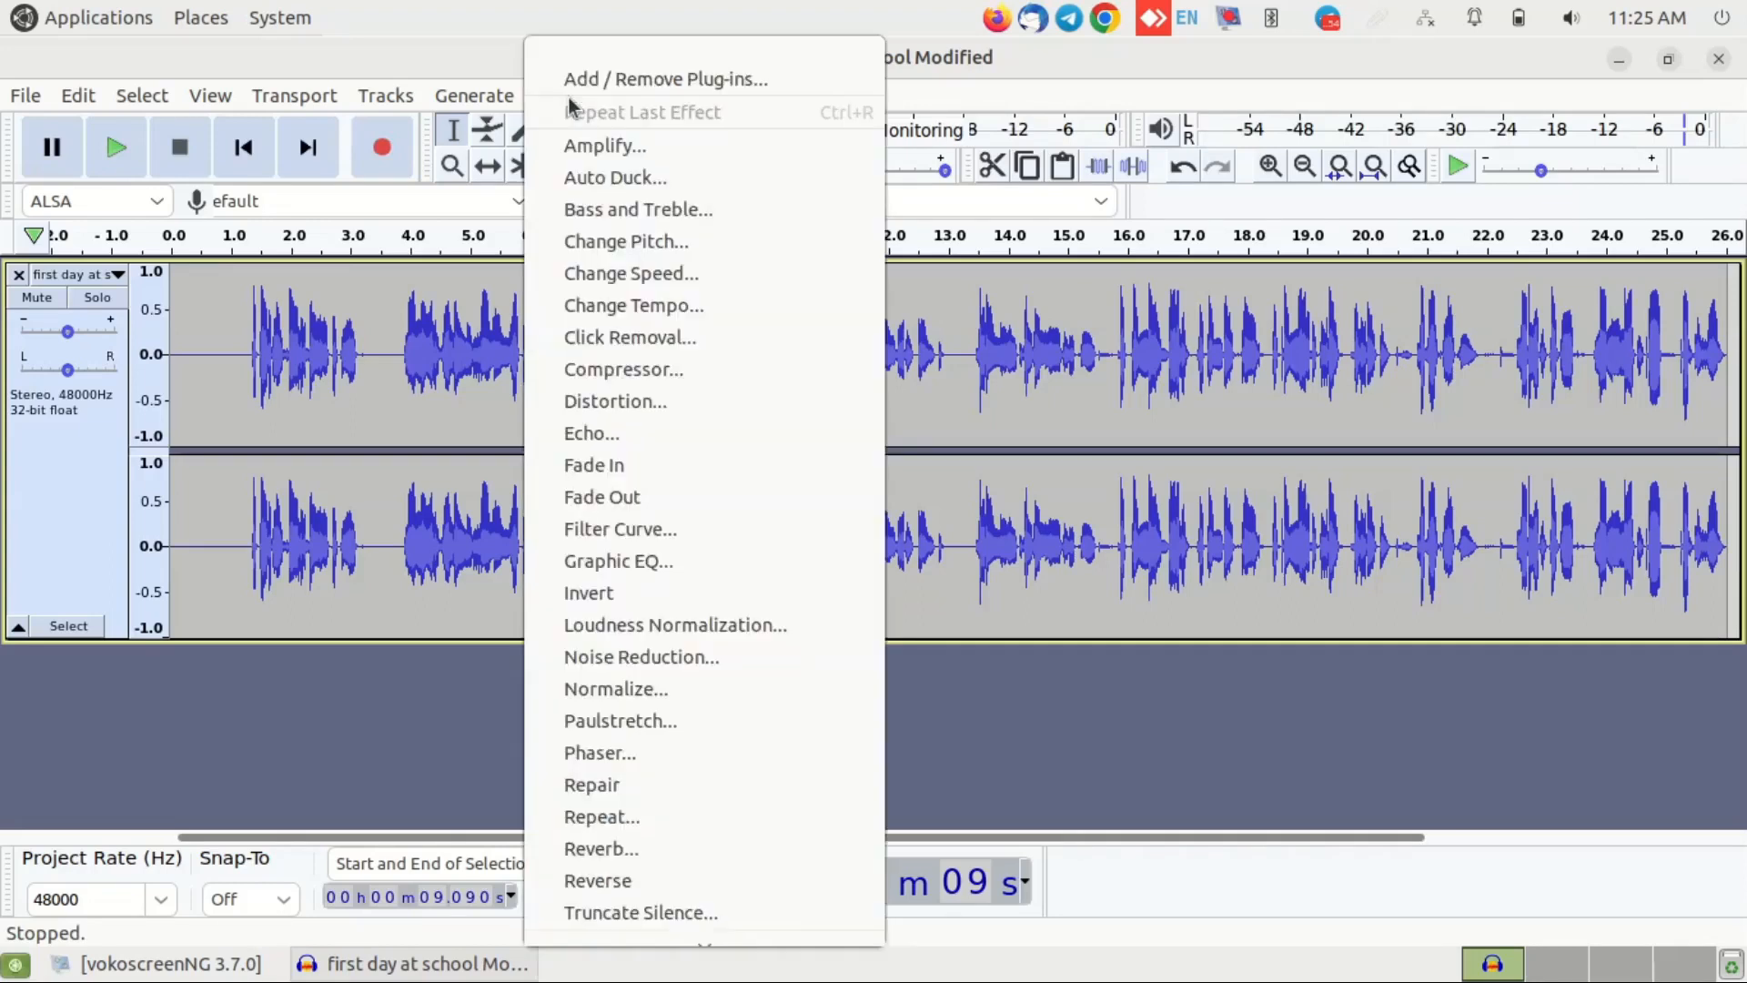
click(707, 144)
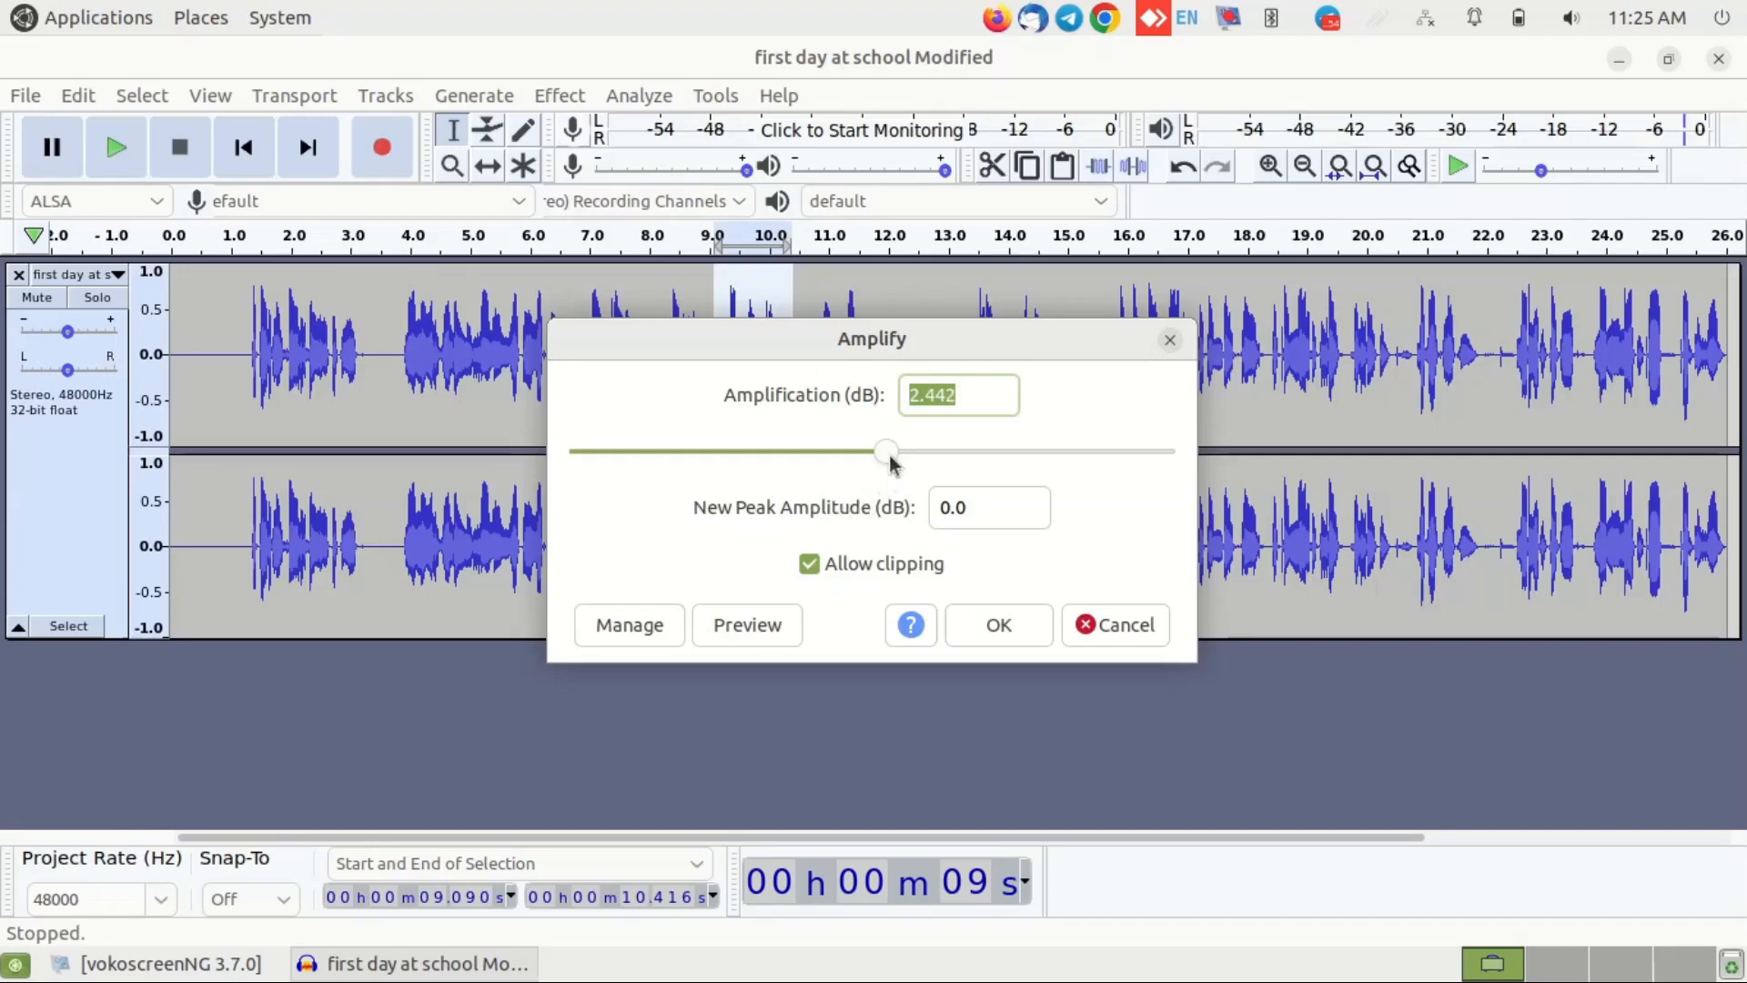
drag(890, 457, 930, 458)
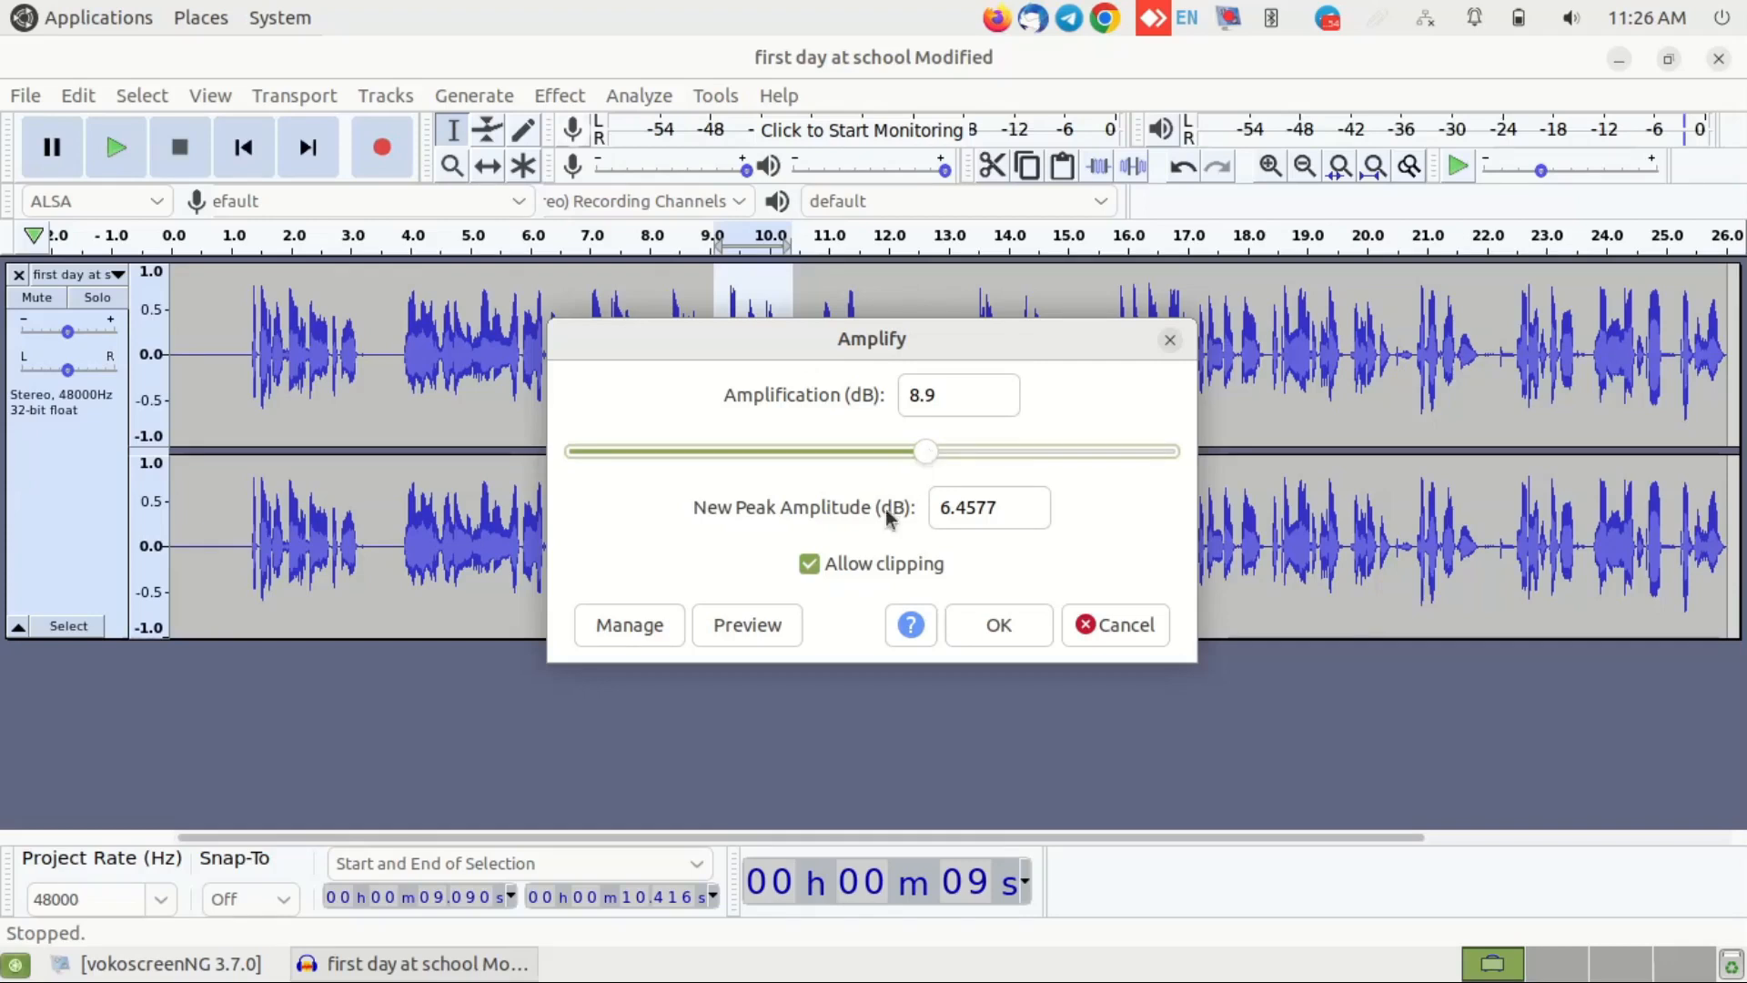
click(766, 635)
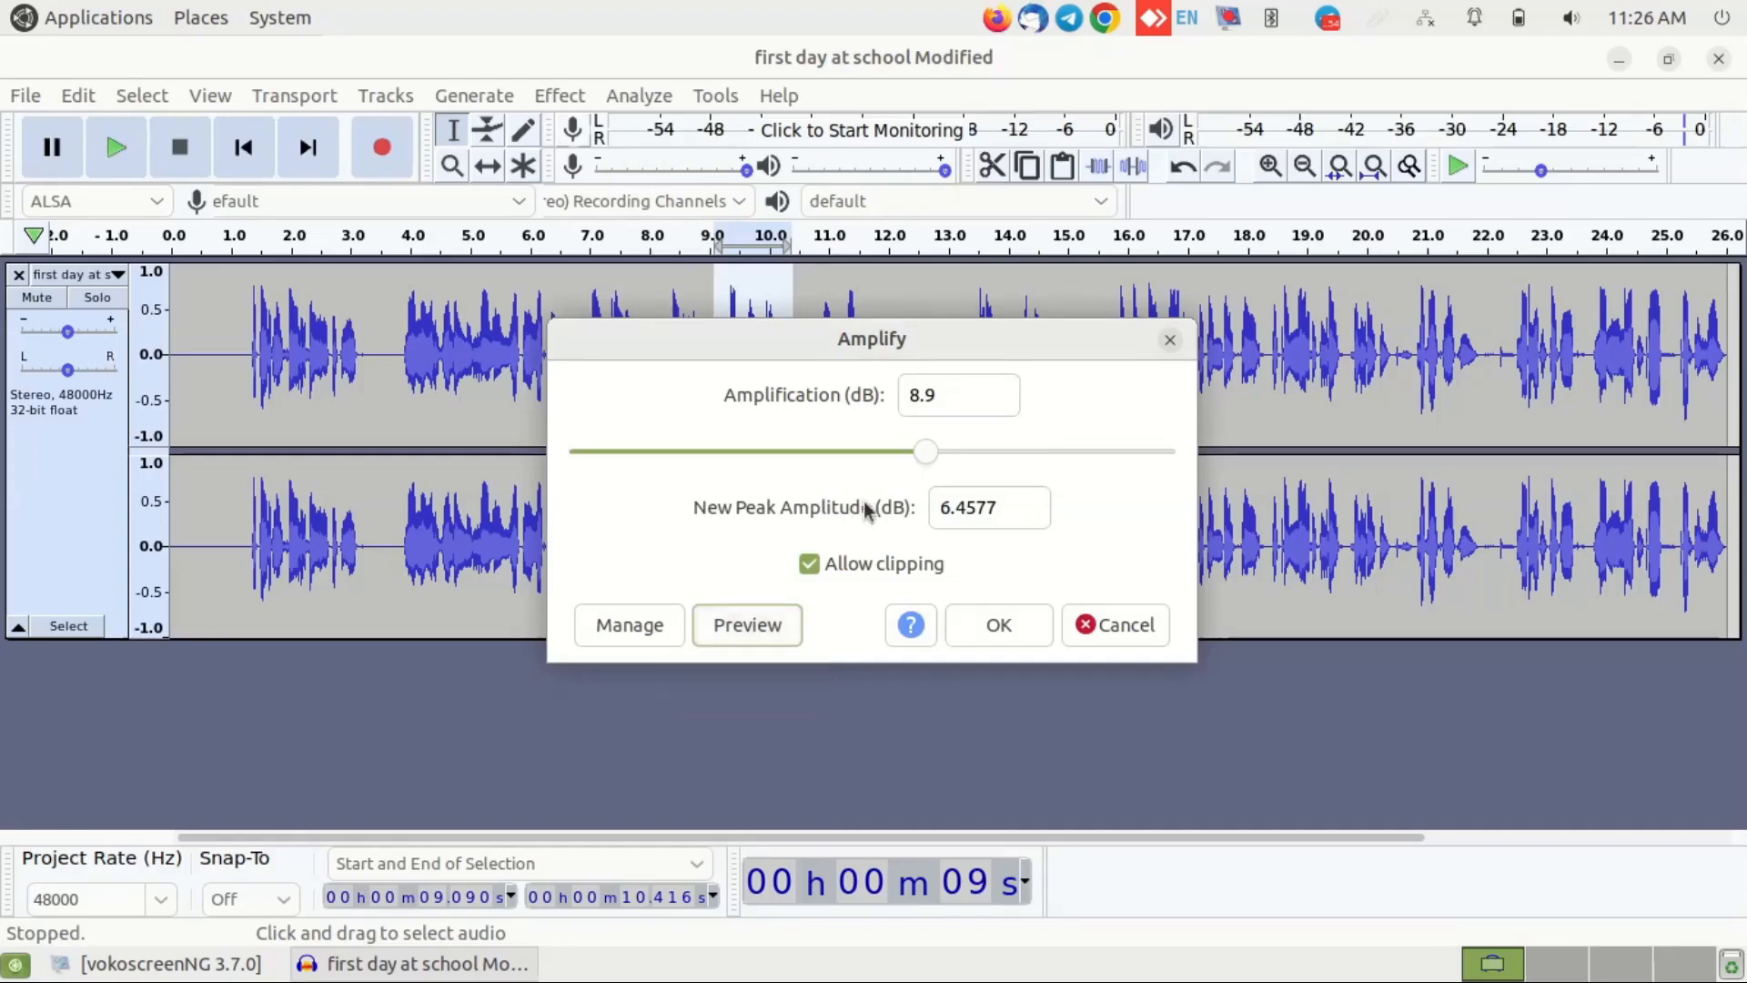
drag(923, 455, 840, 455)
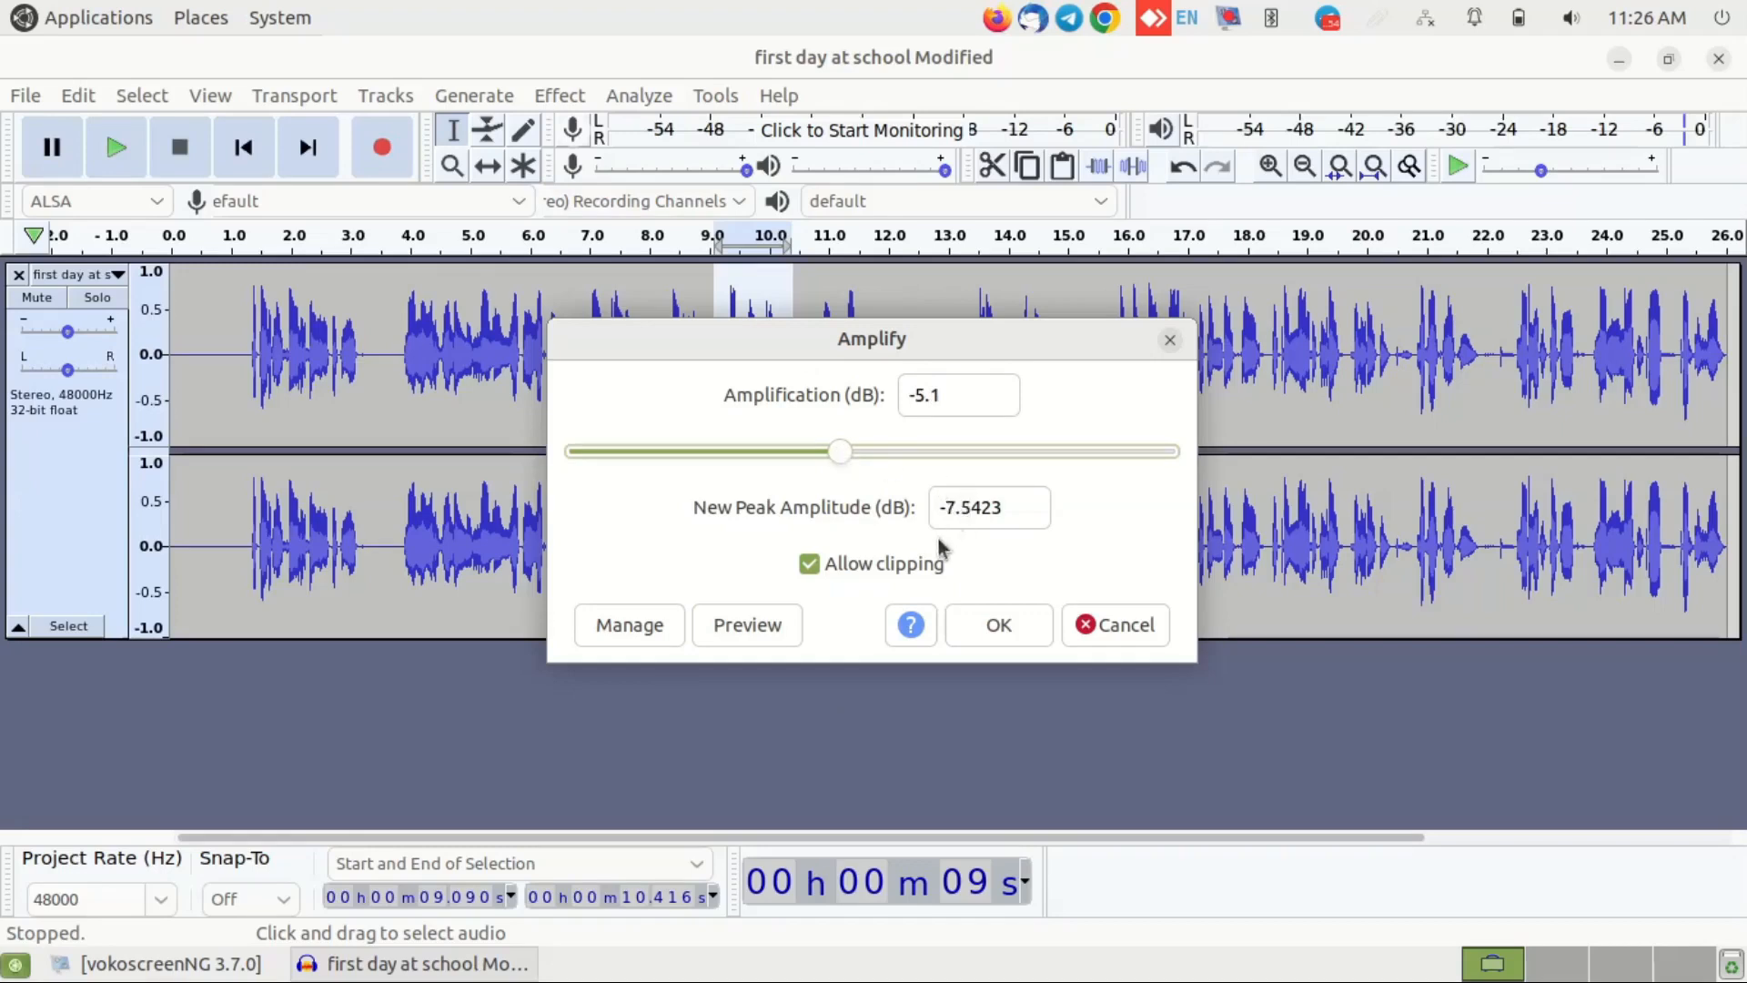
click(753, 626)
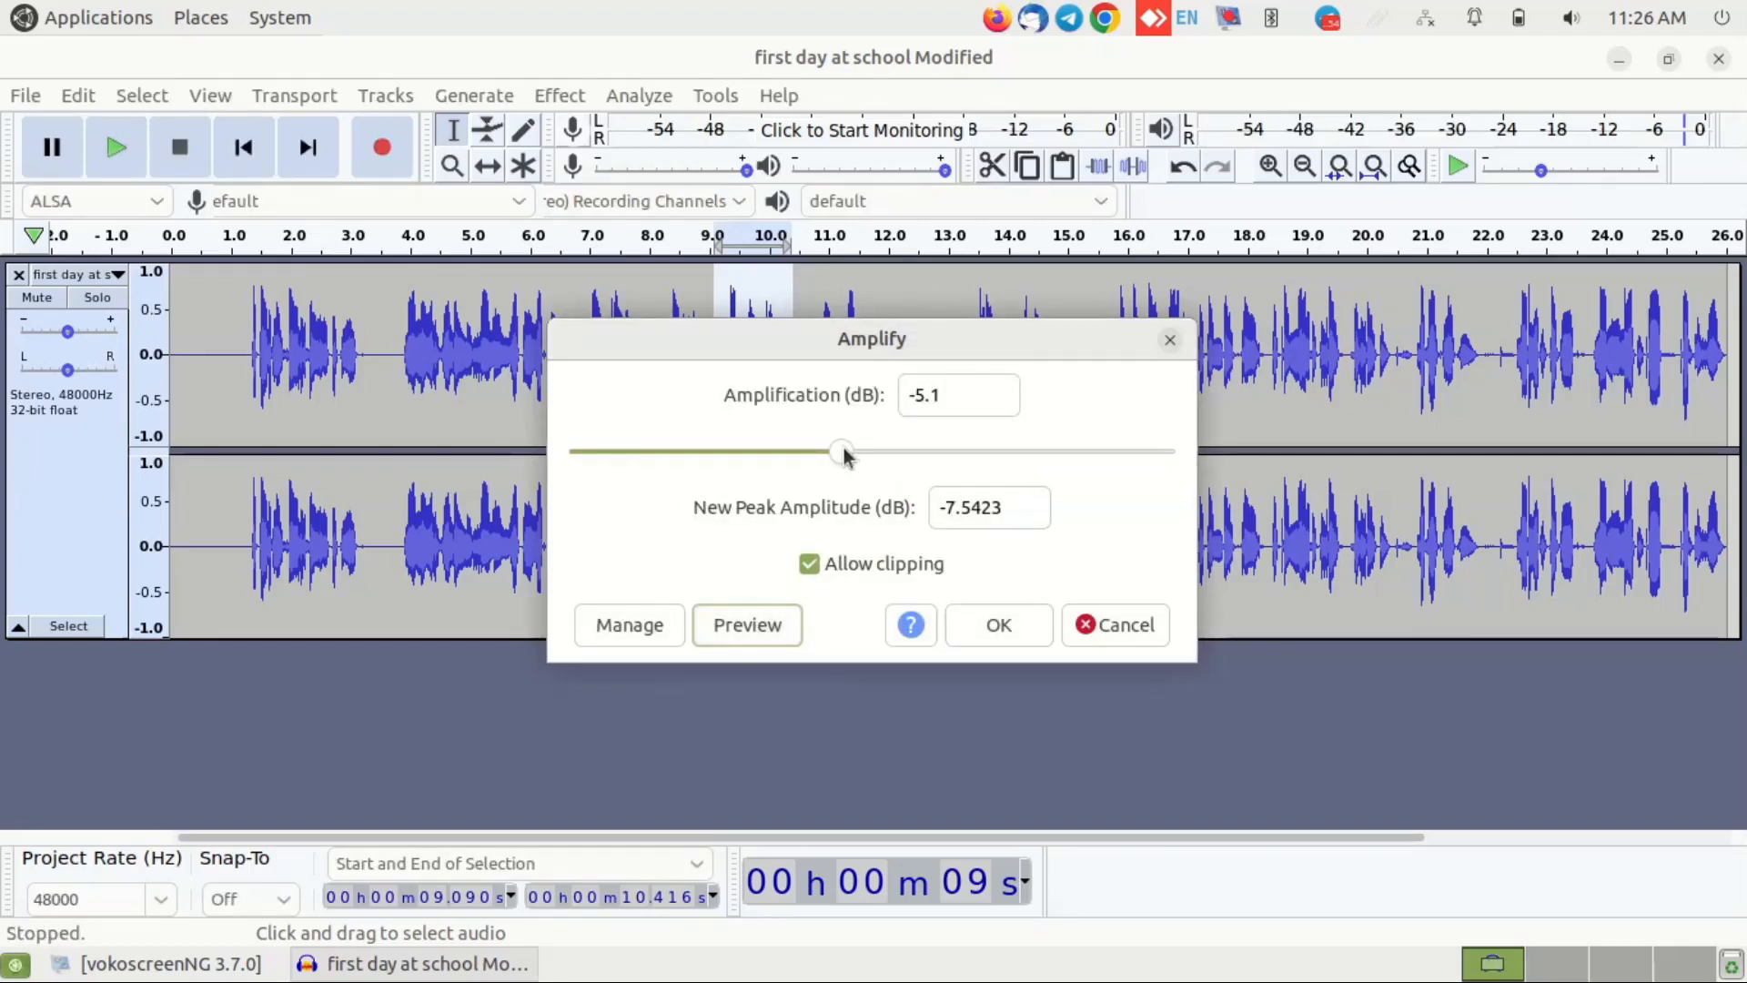
- Amplify the selected audio by 4.3 dB and undo the effect
drag(845, 452, 901, 452)
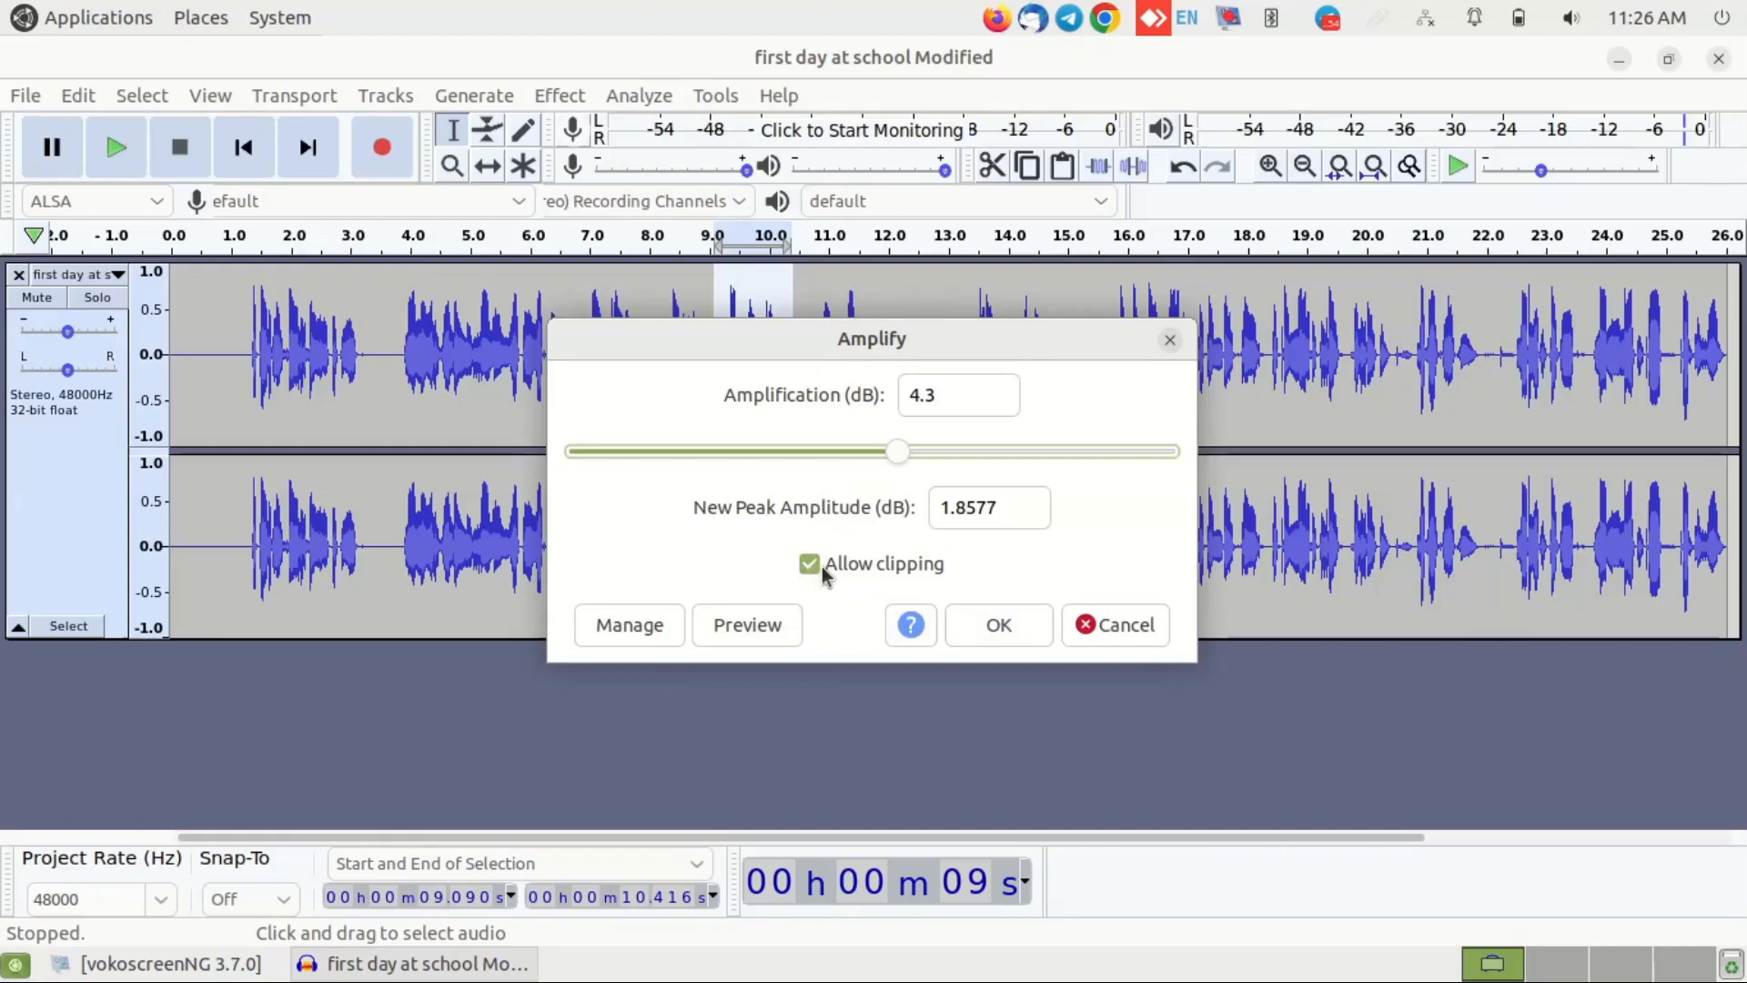
click(996, 628)
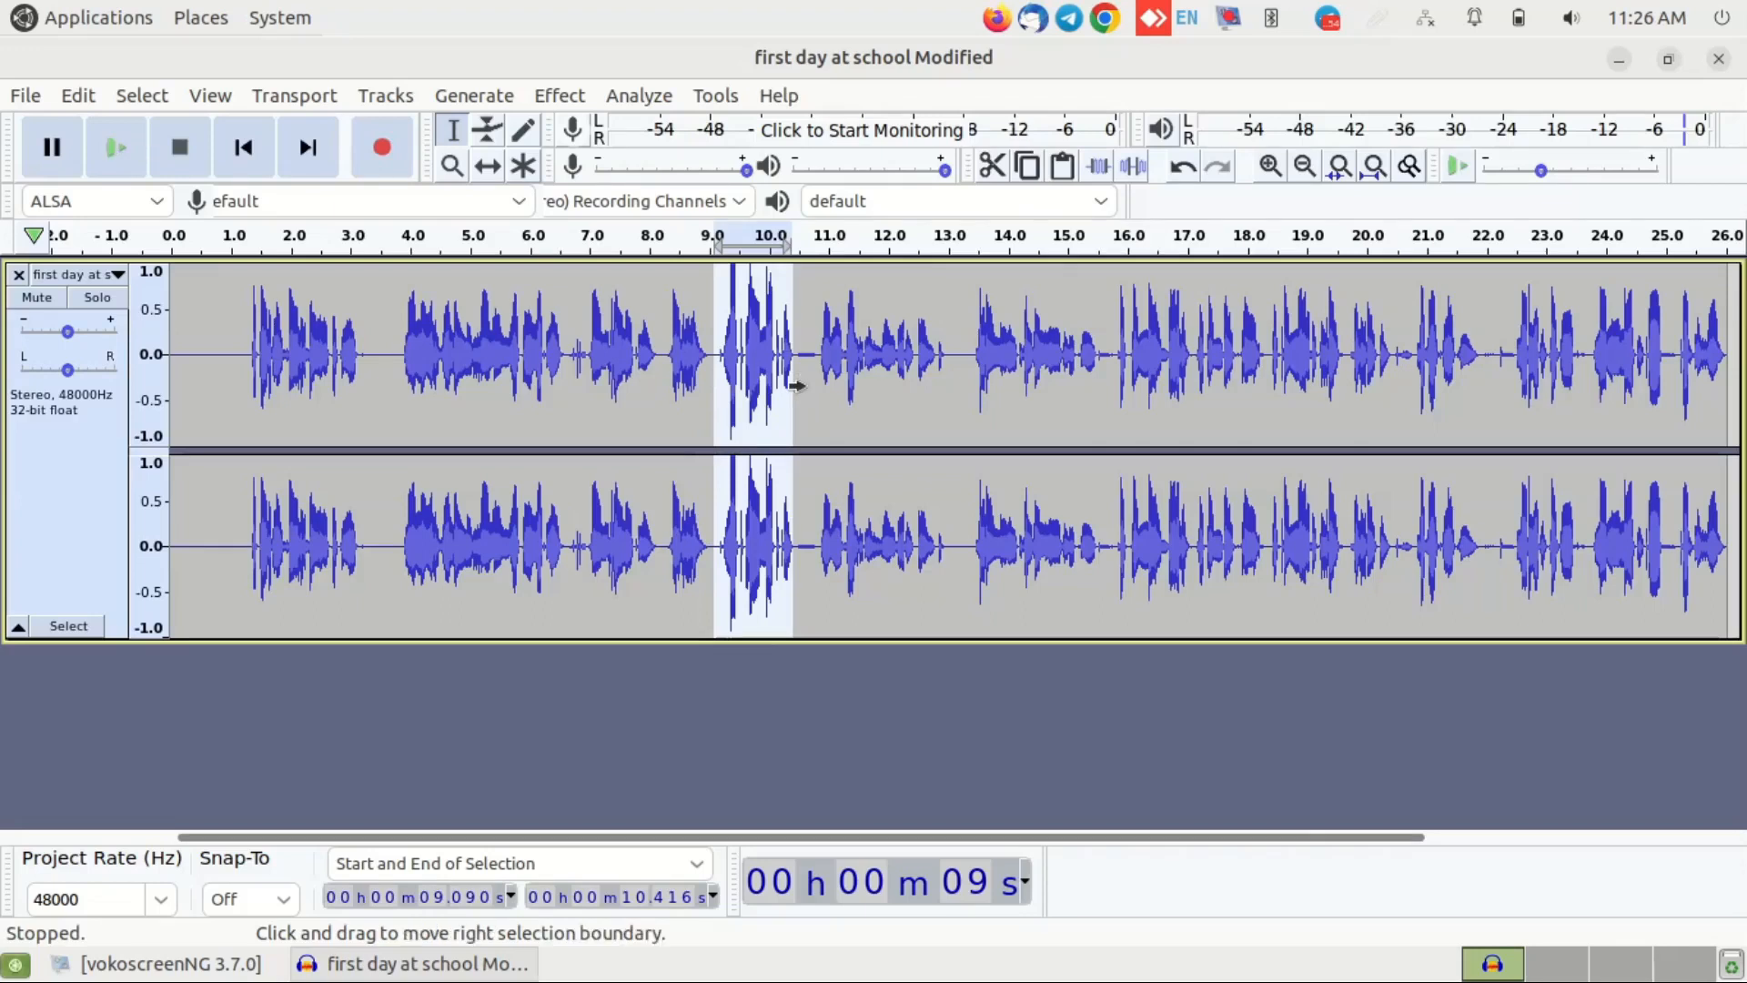
key(ctrl+z)
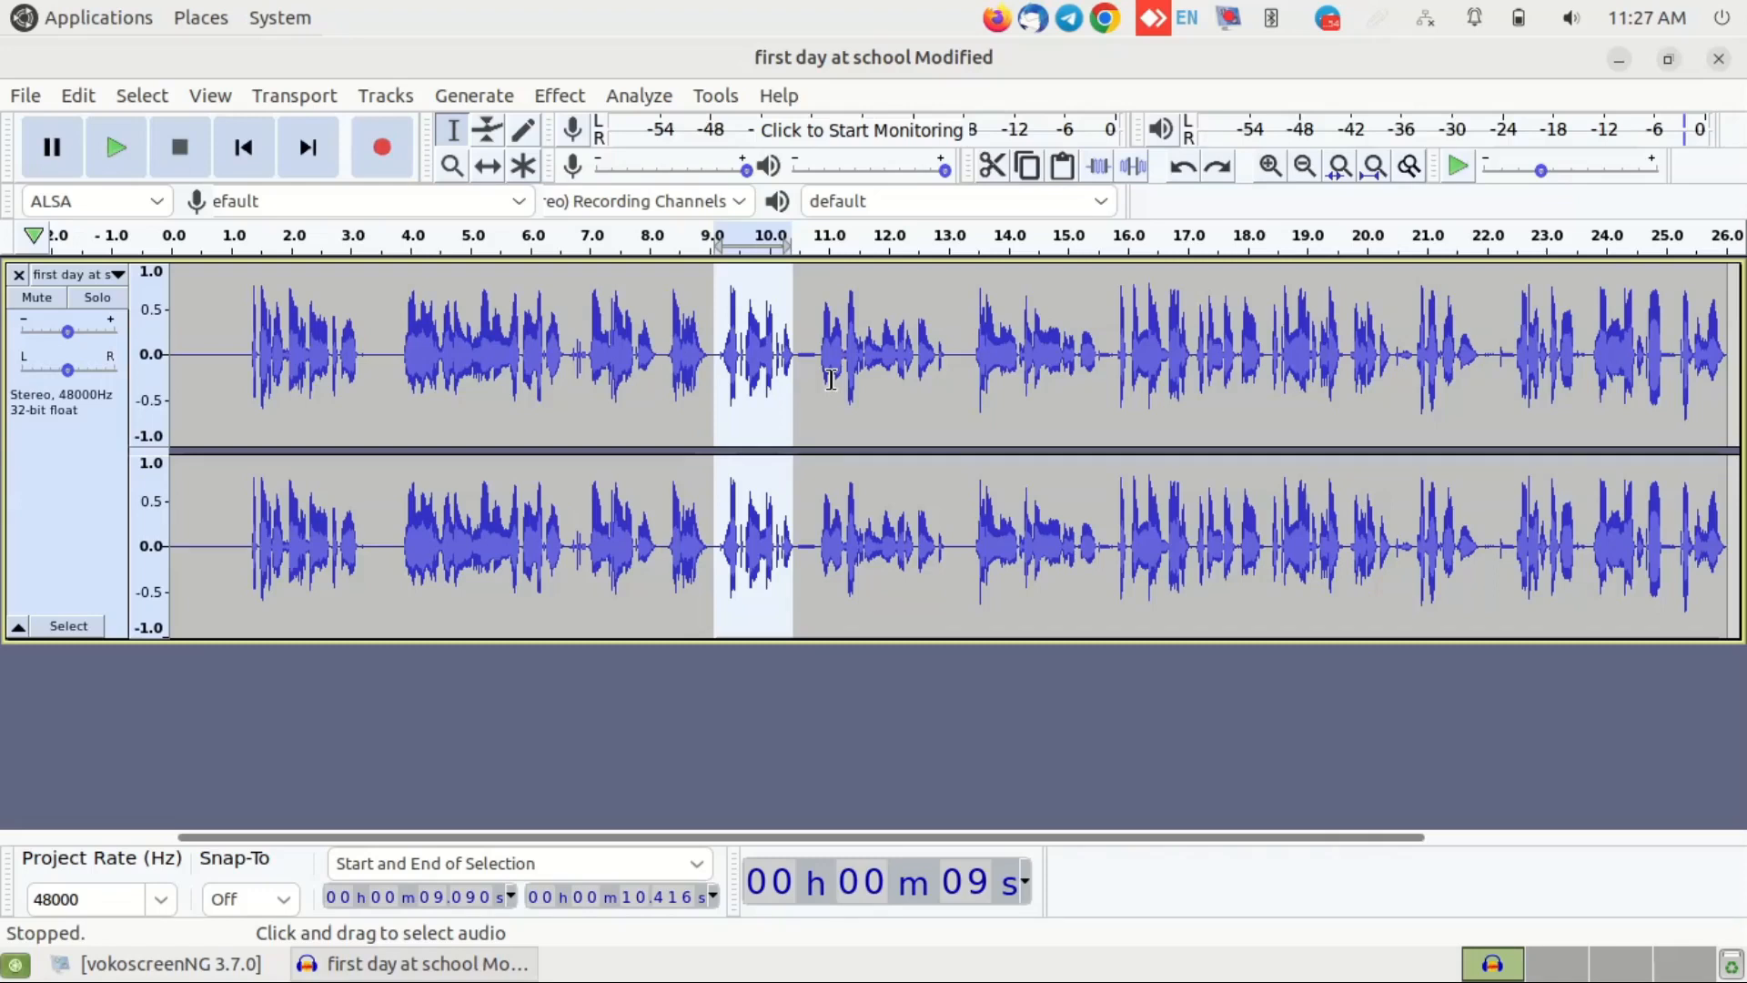
- Select the whole track, amplify it by 7.9 dB with clipping allowed, and undo the effect
double_click(967, 374)
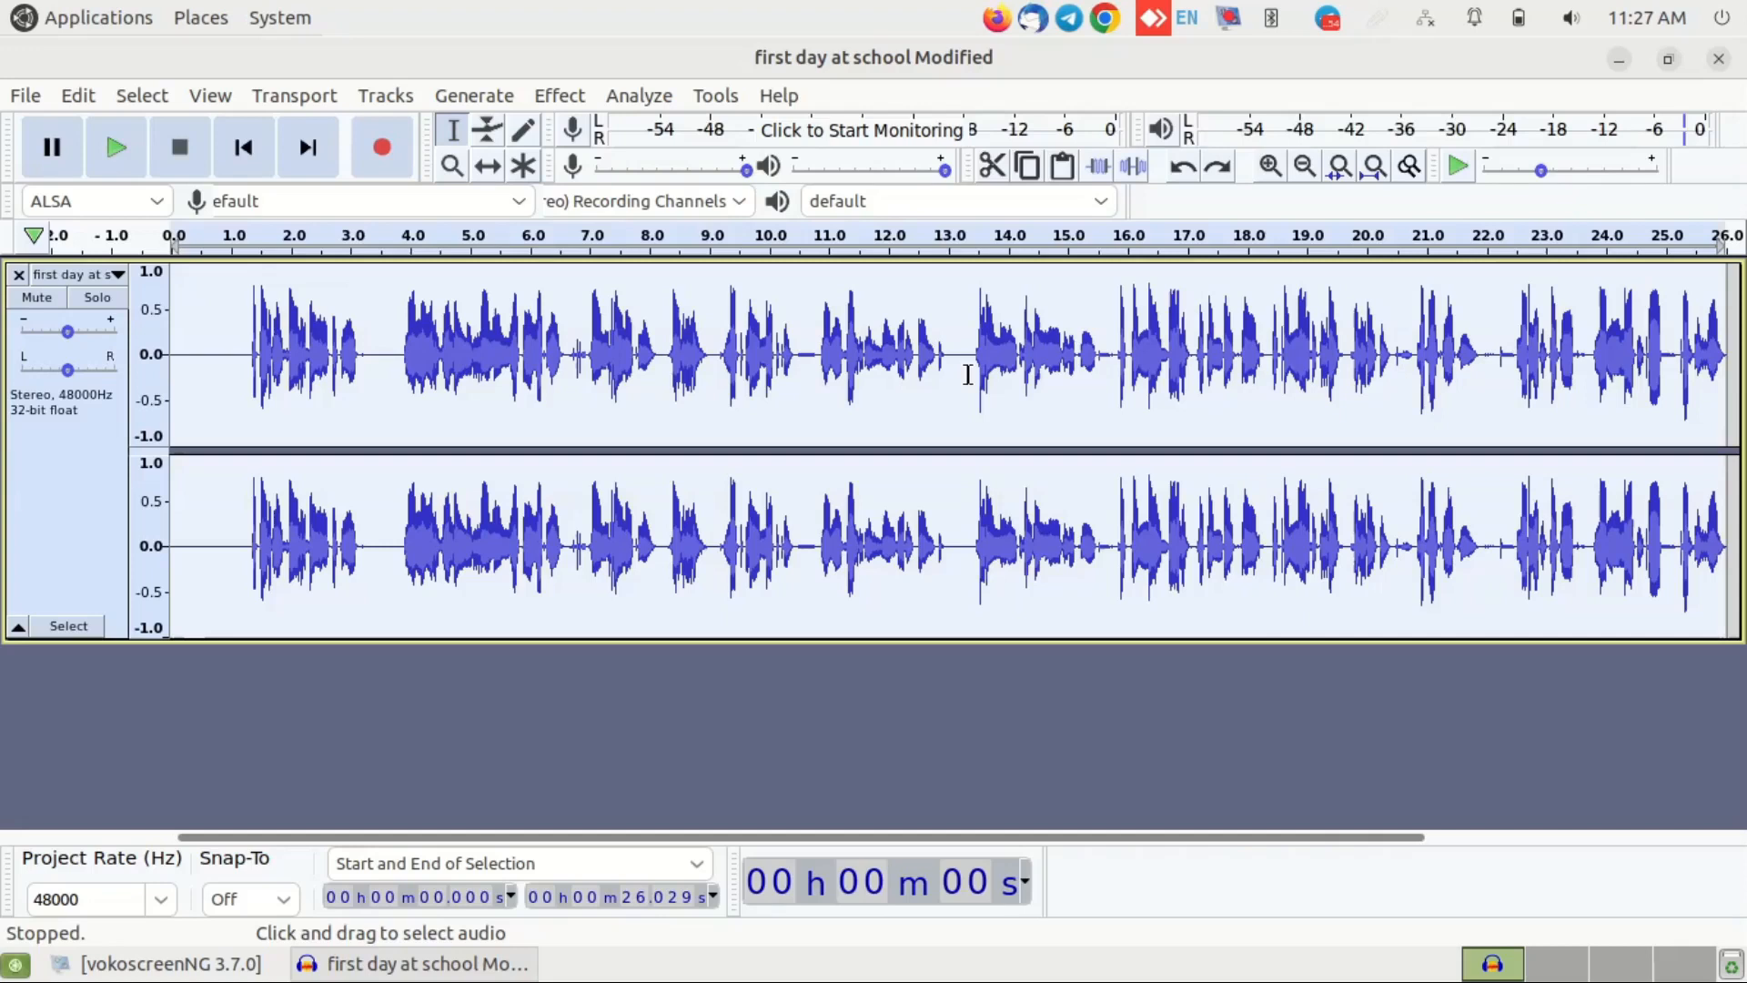
click(571, 96)
click(690, 145)
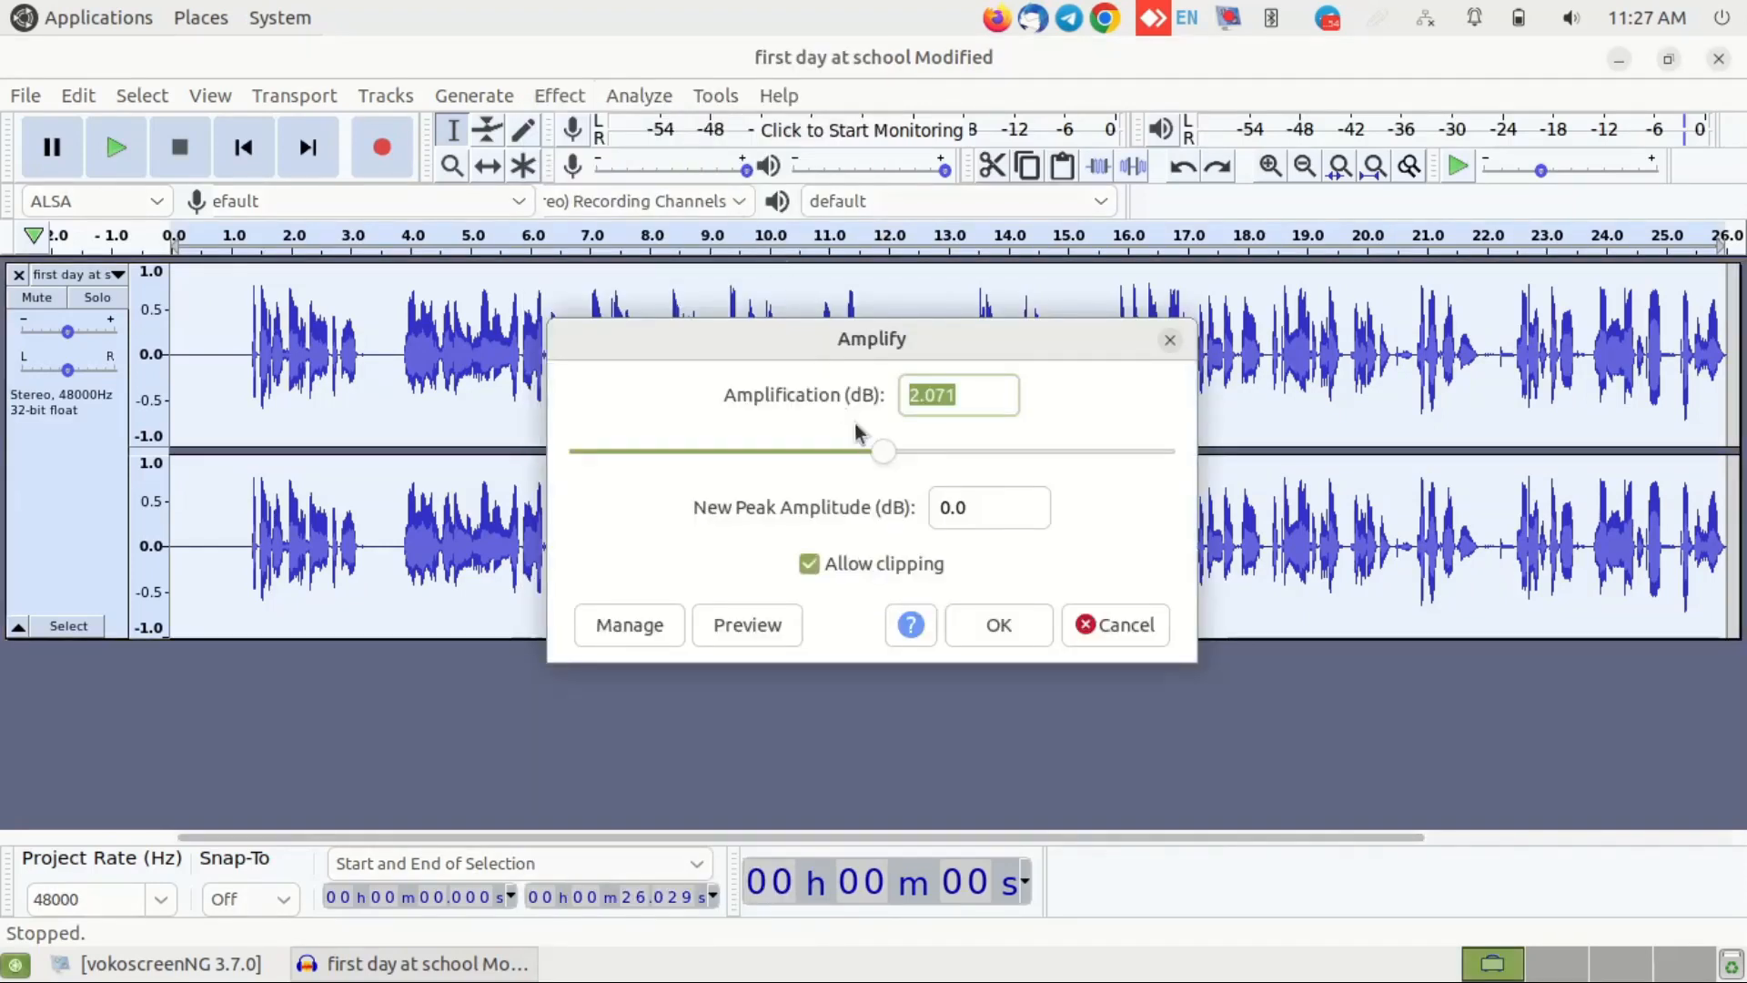
drag(881, 454, 918, 453)
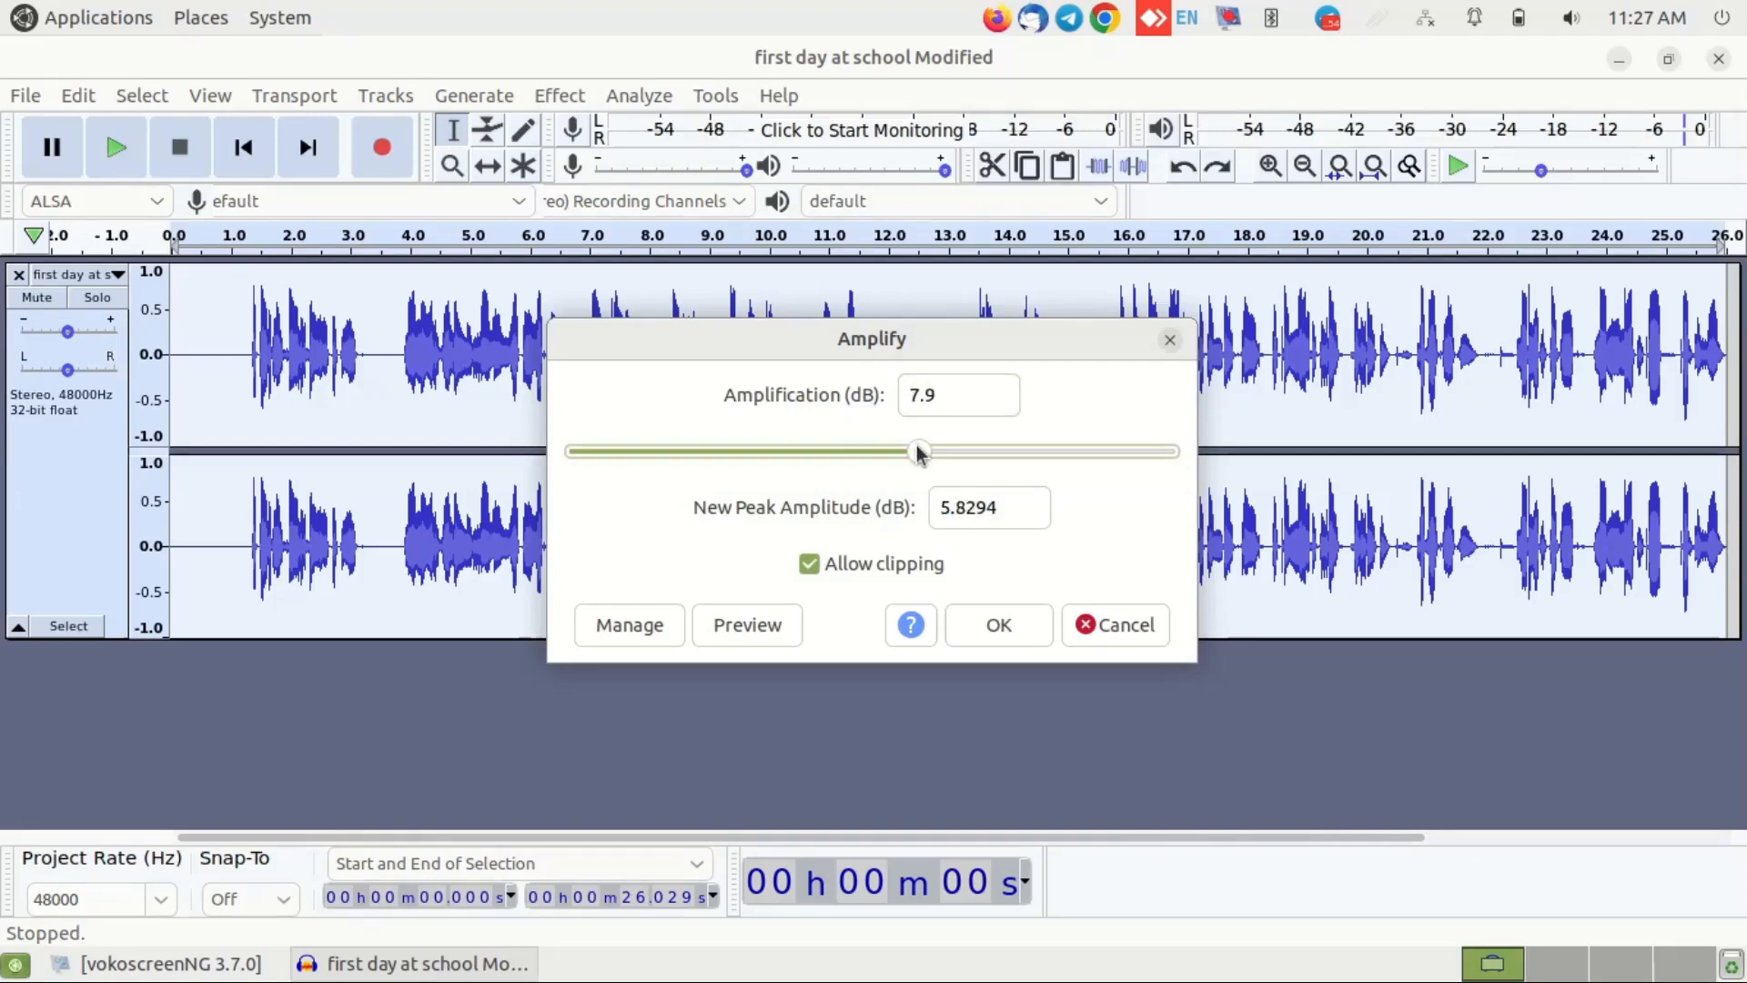
click(1000, 625)
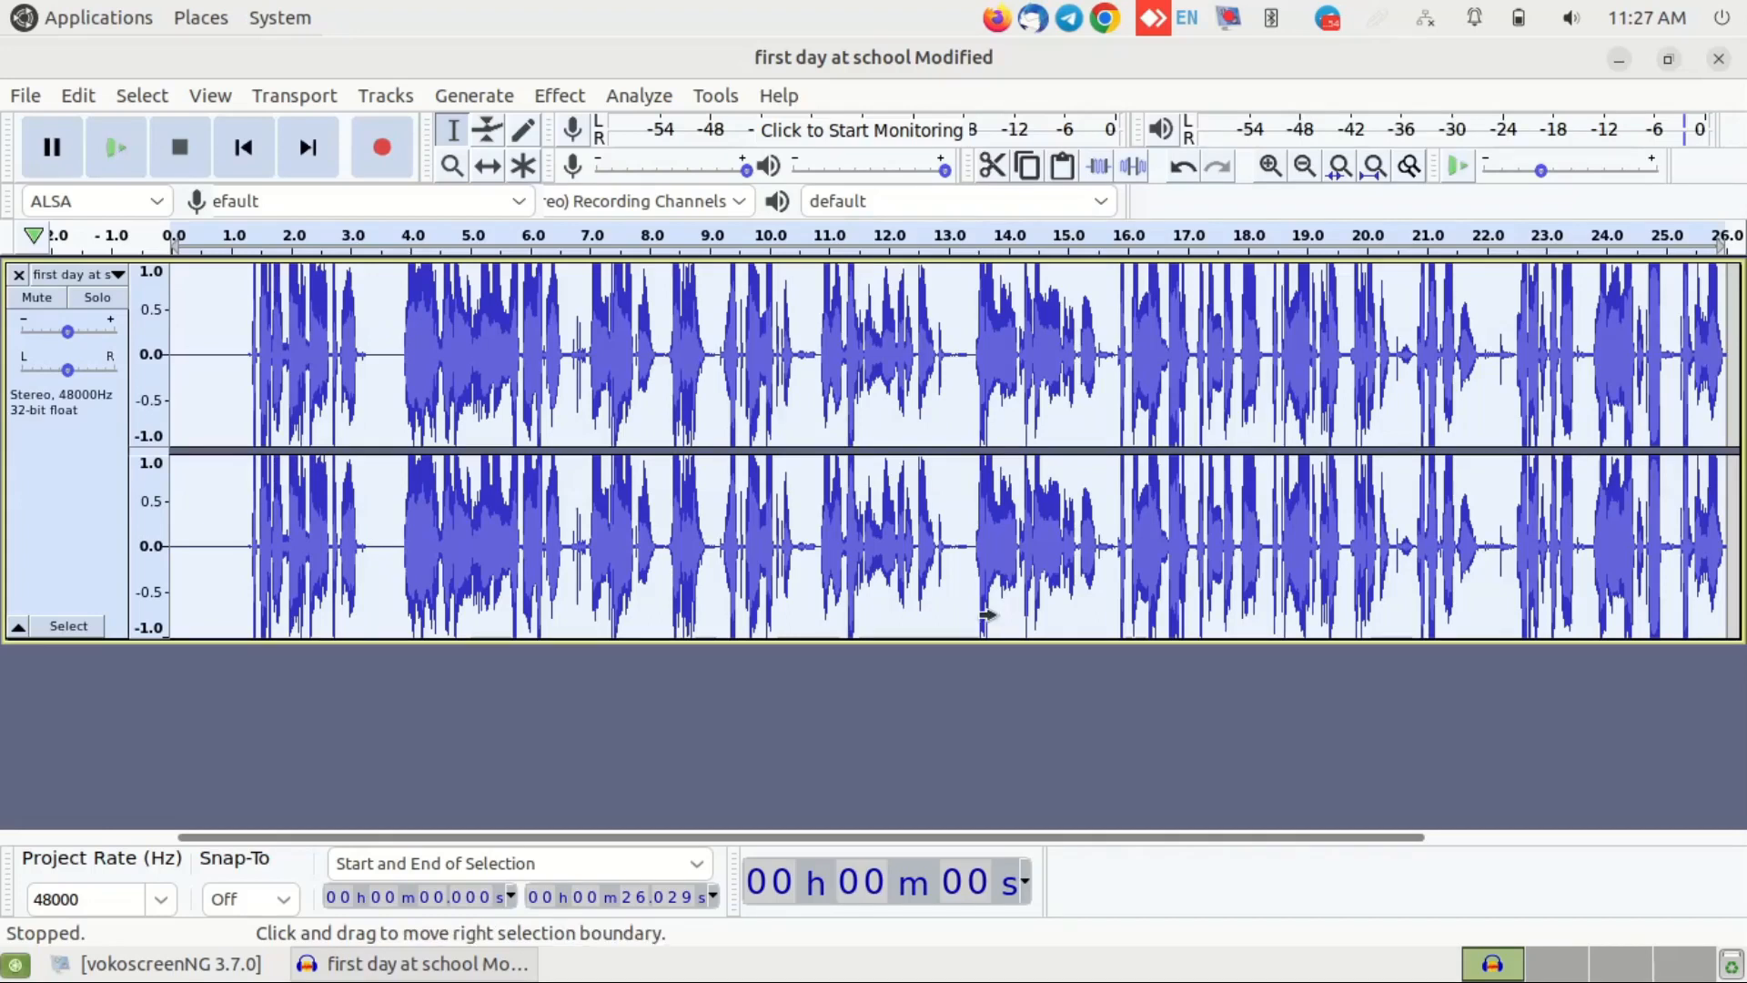
key(ctrl+z)
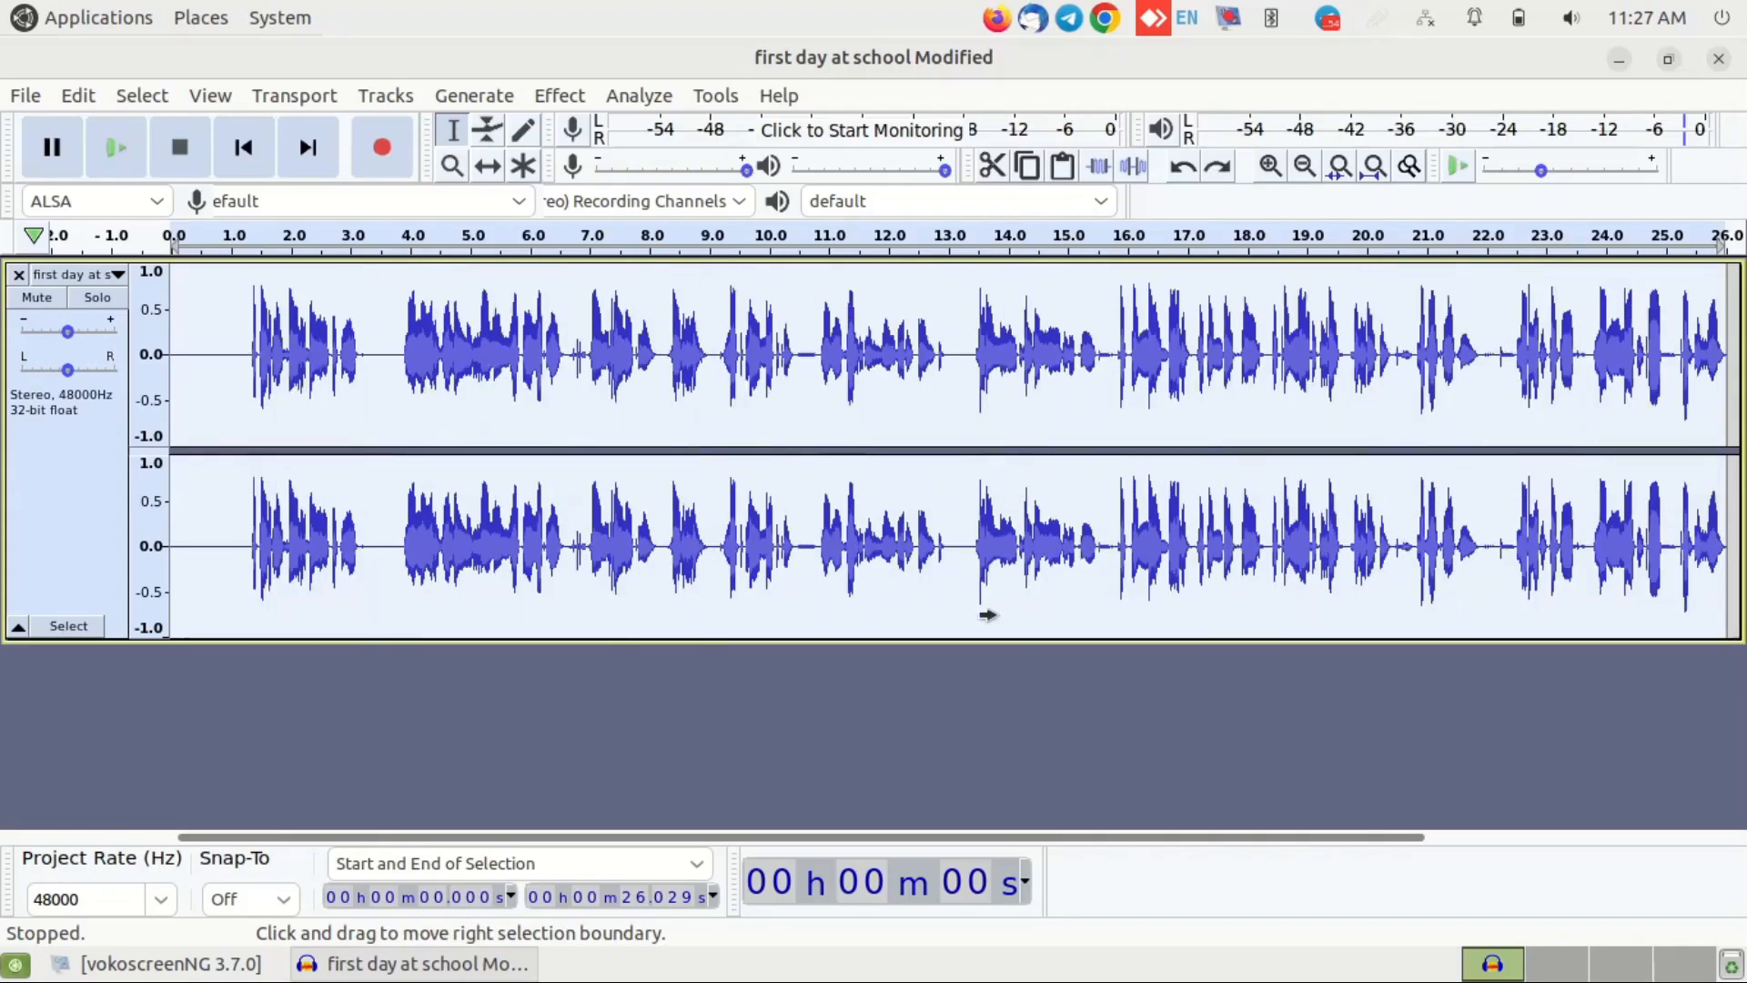
click(825, 381)
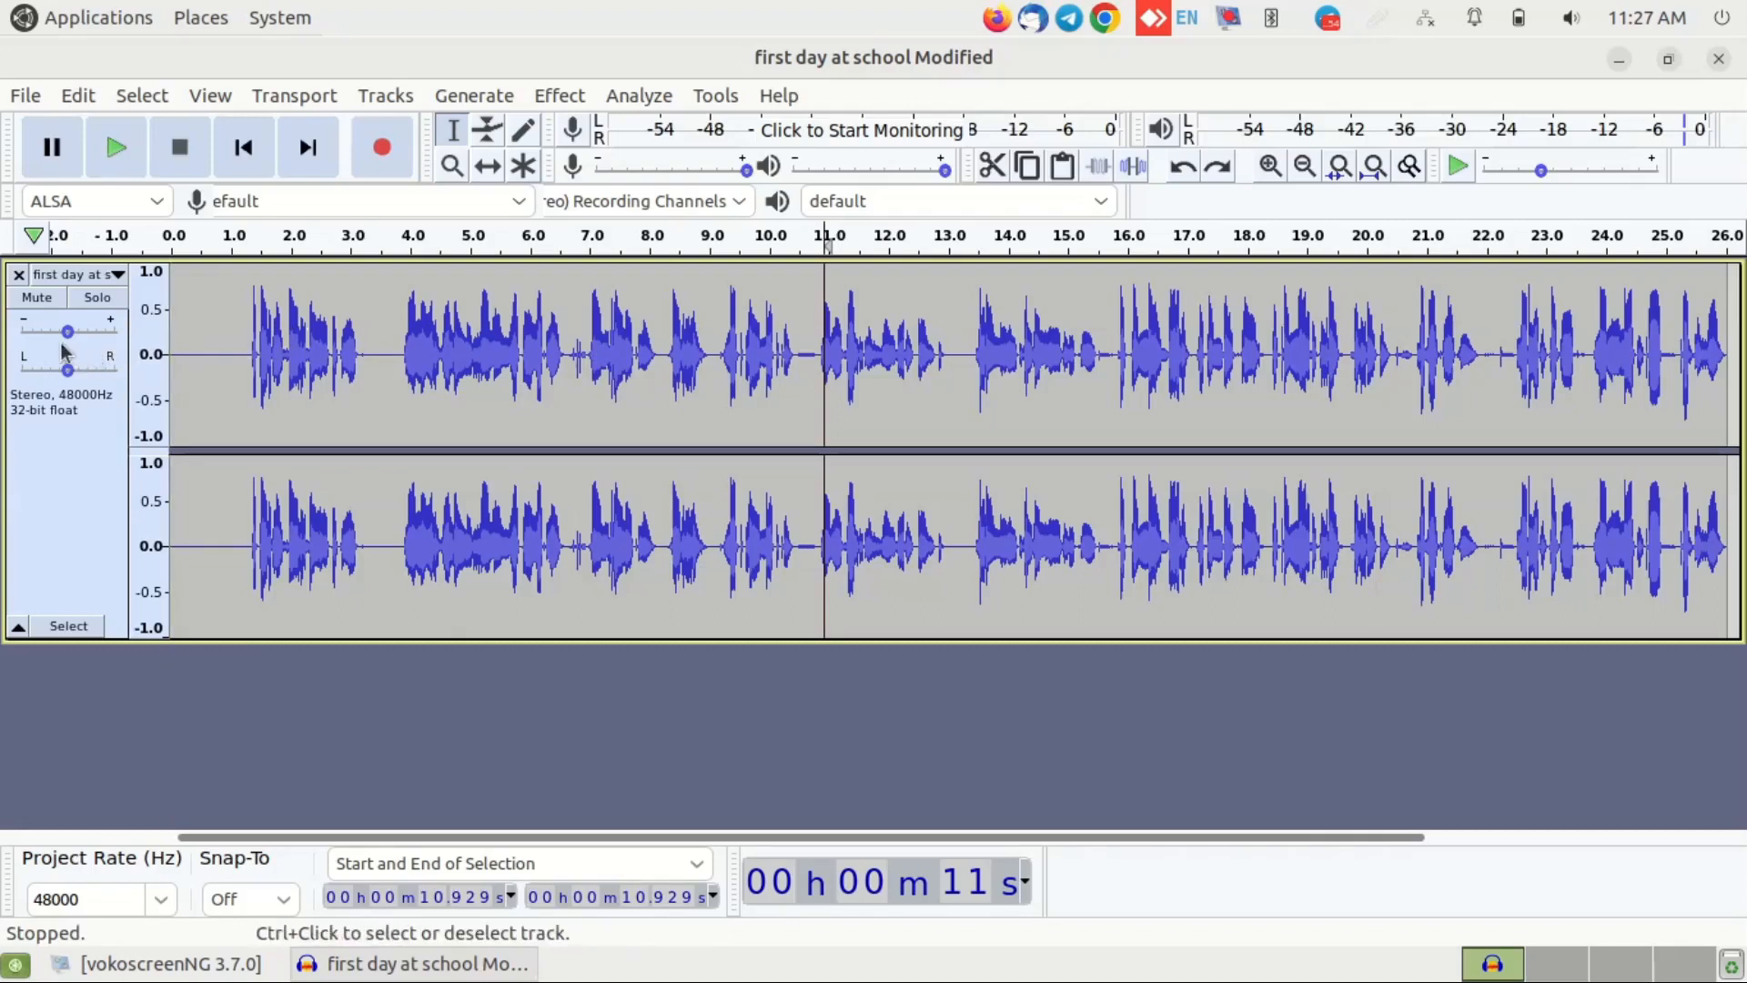
- Play the first sentence of the track from about 1.1 s to hear it at the current gain
mouse_move(31, 329)
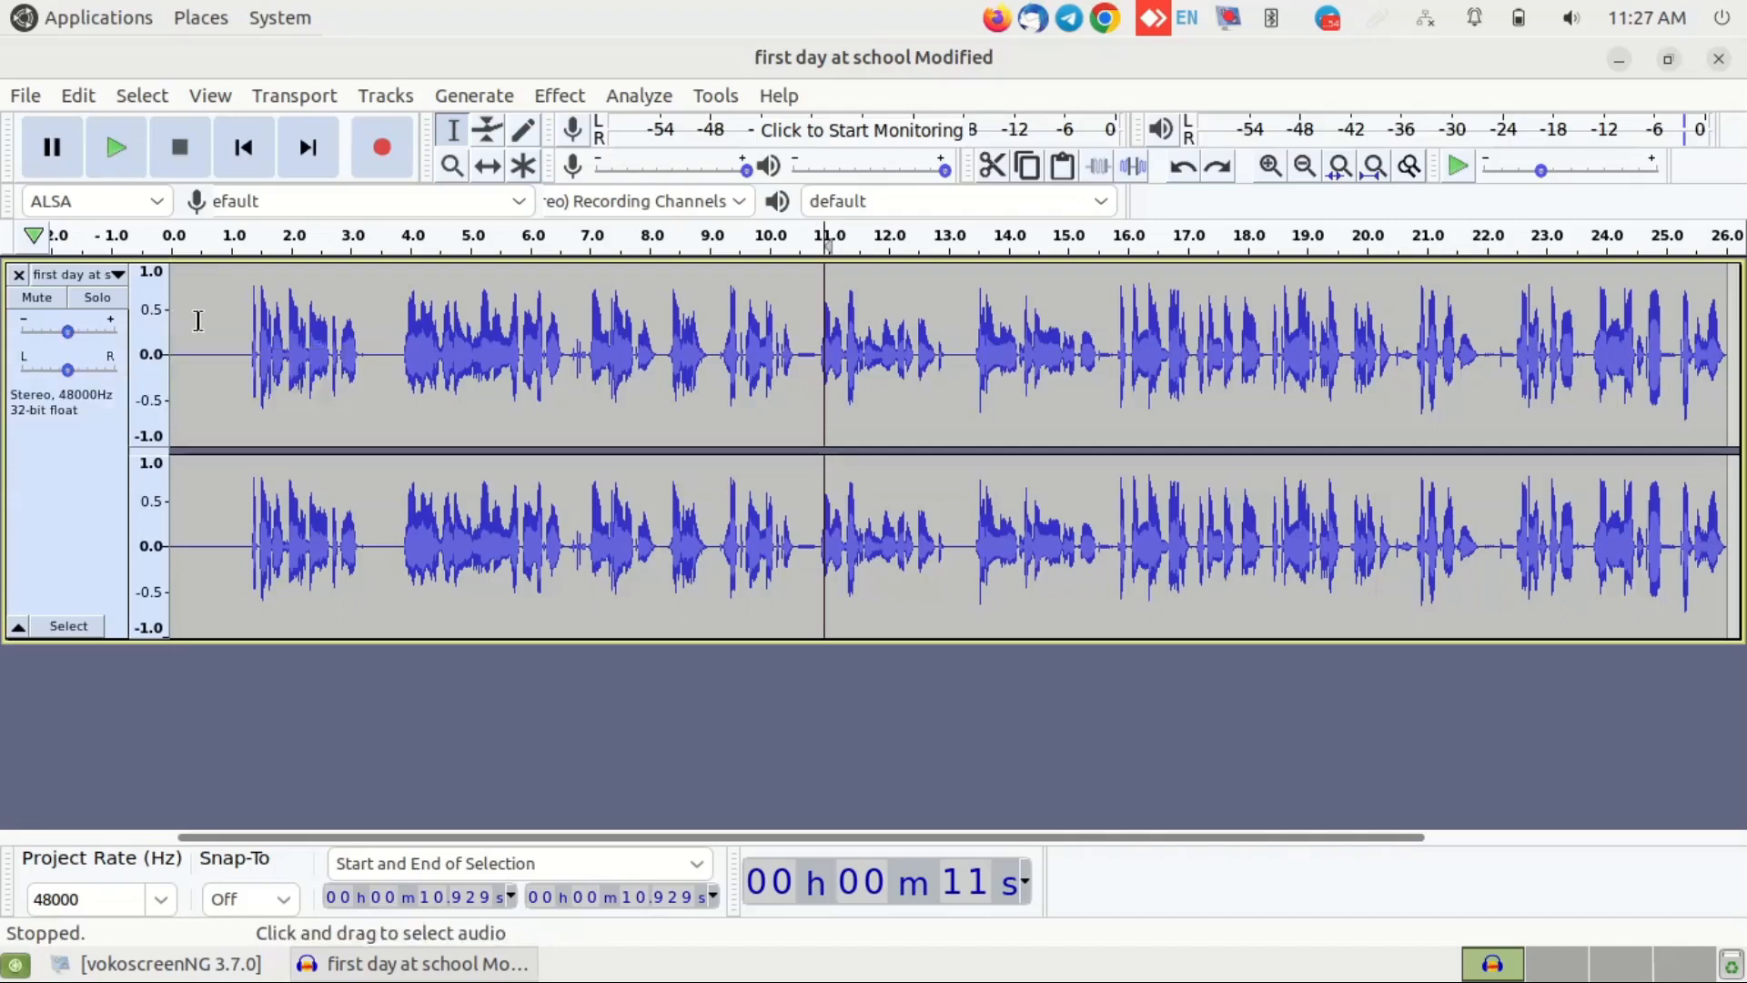
click(238, 334)
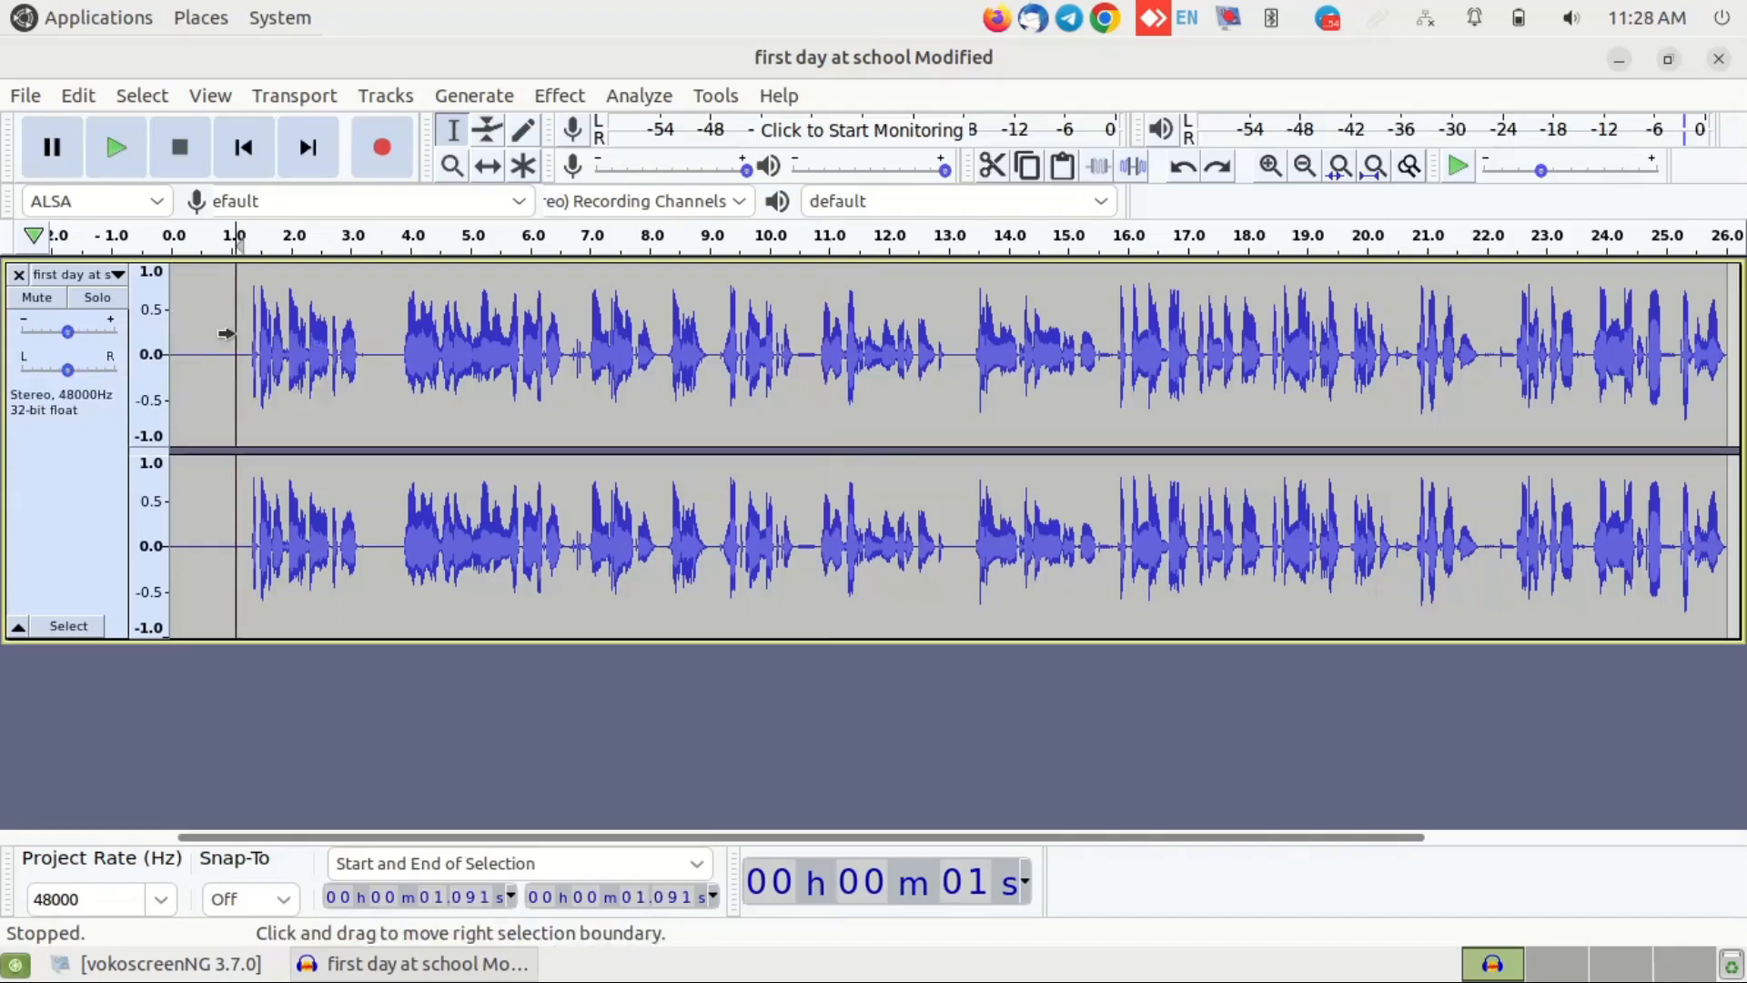
key(space)
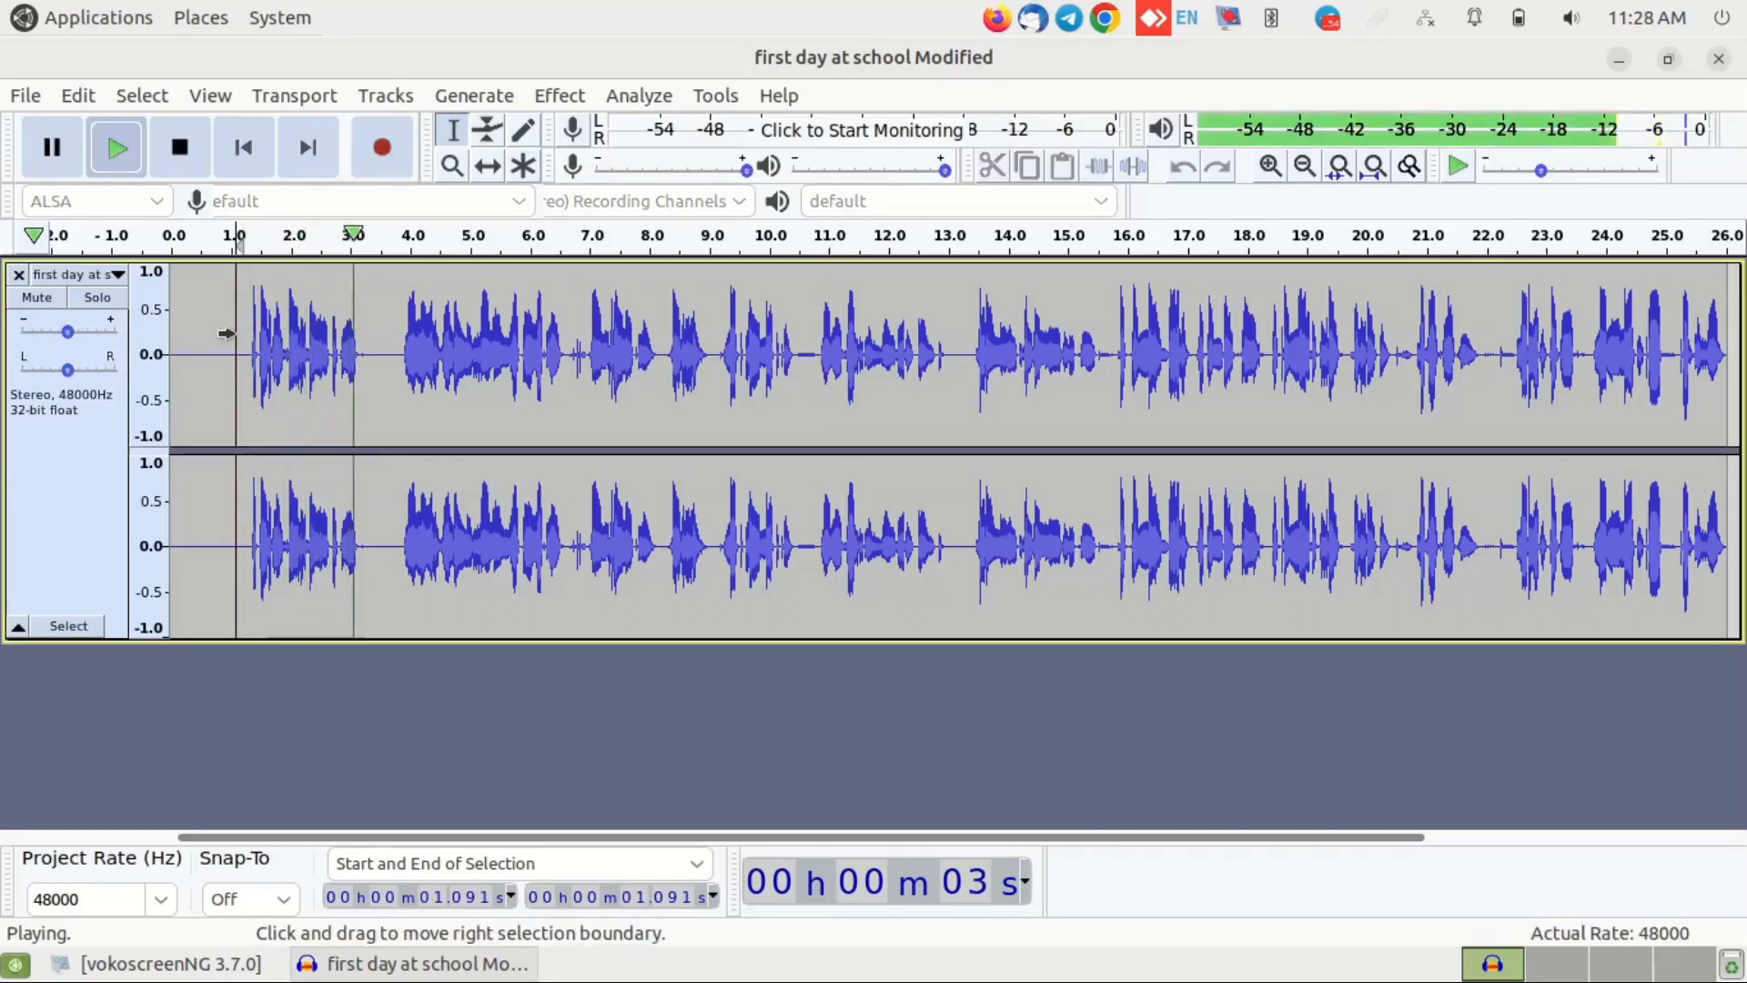
key(space)
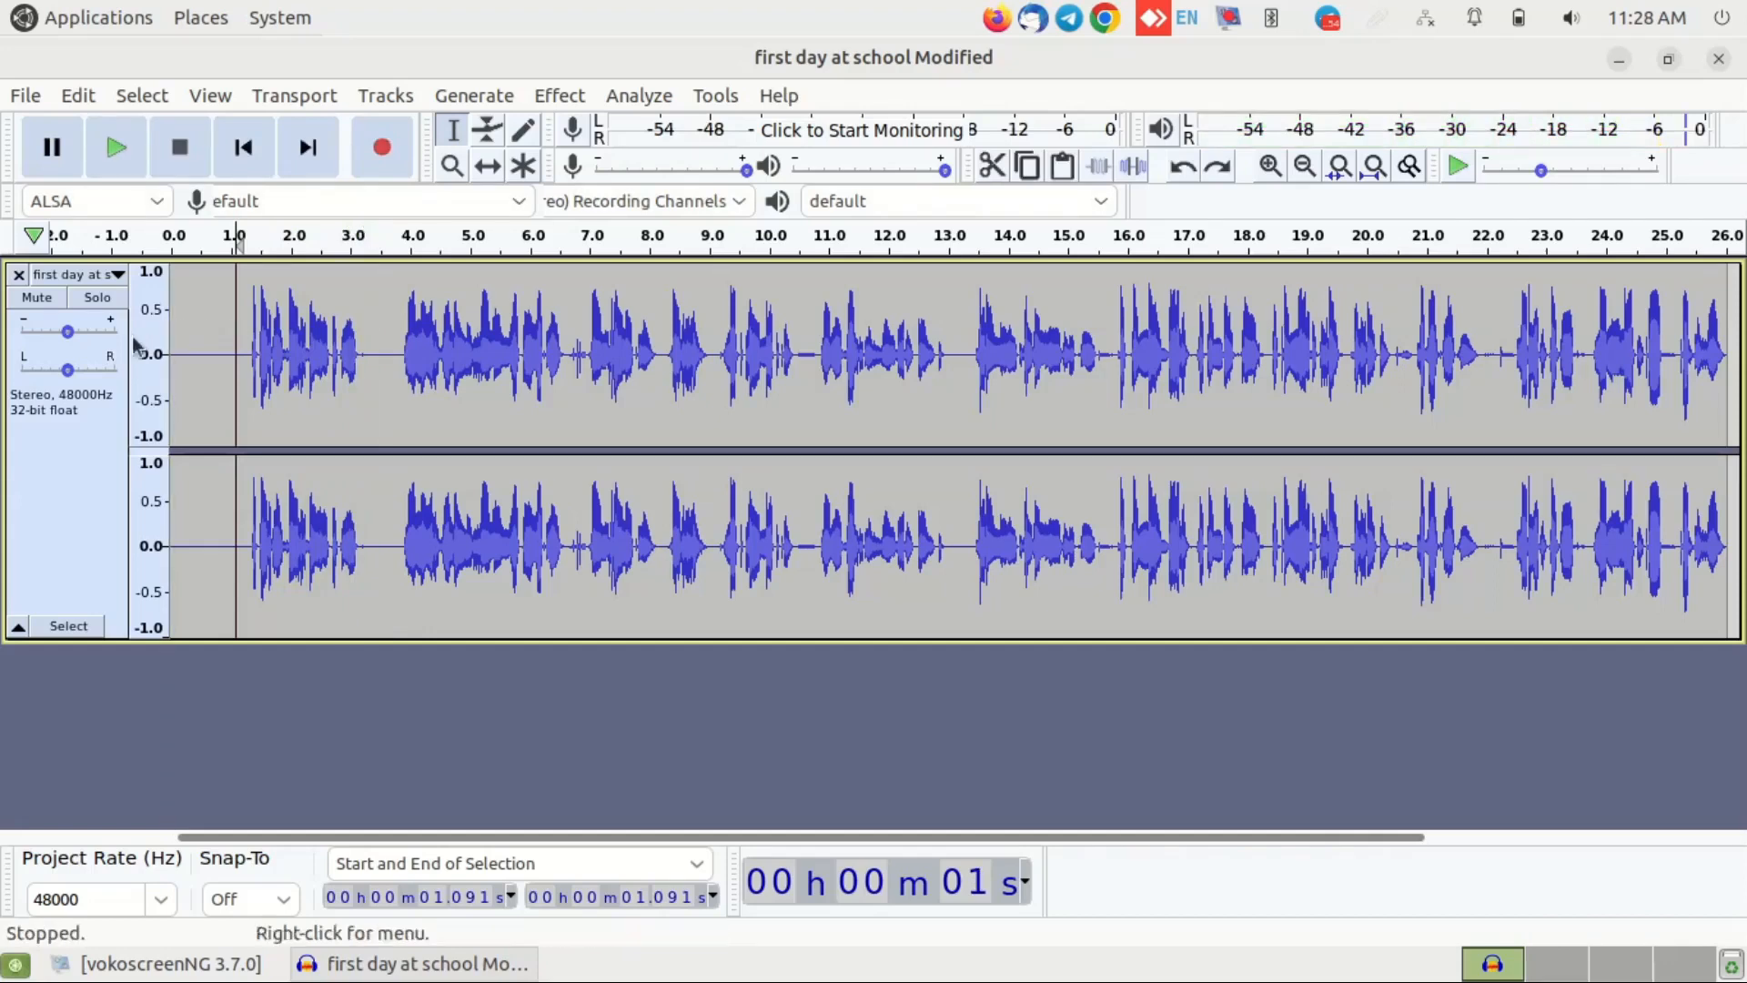
- Raise the track's gain slightly and play its beginning from about 1 s to hear the difference
drag(73, 334, 82, 334)
click(228, 320)
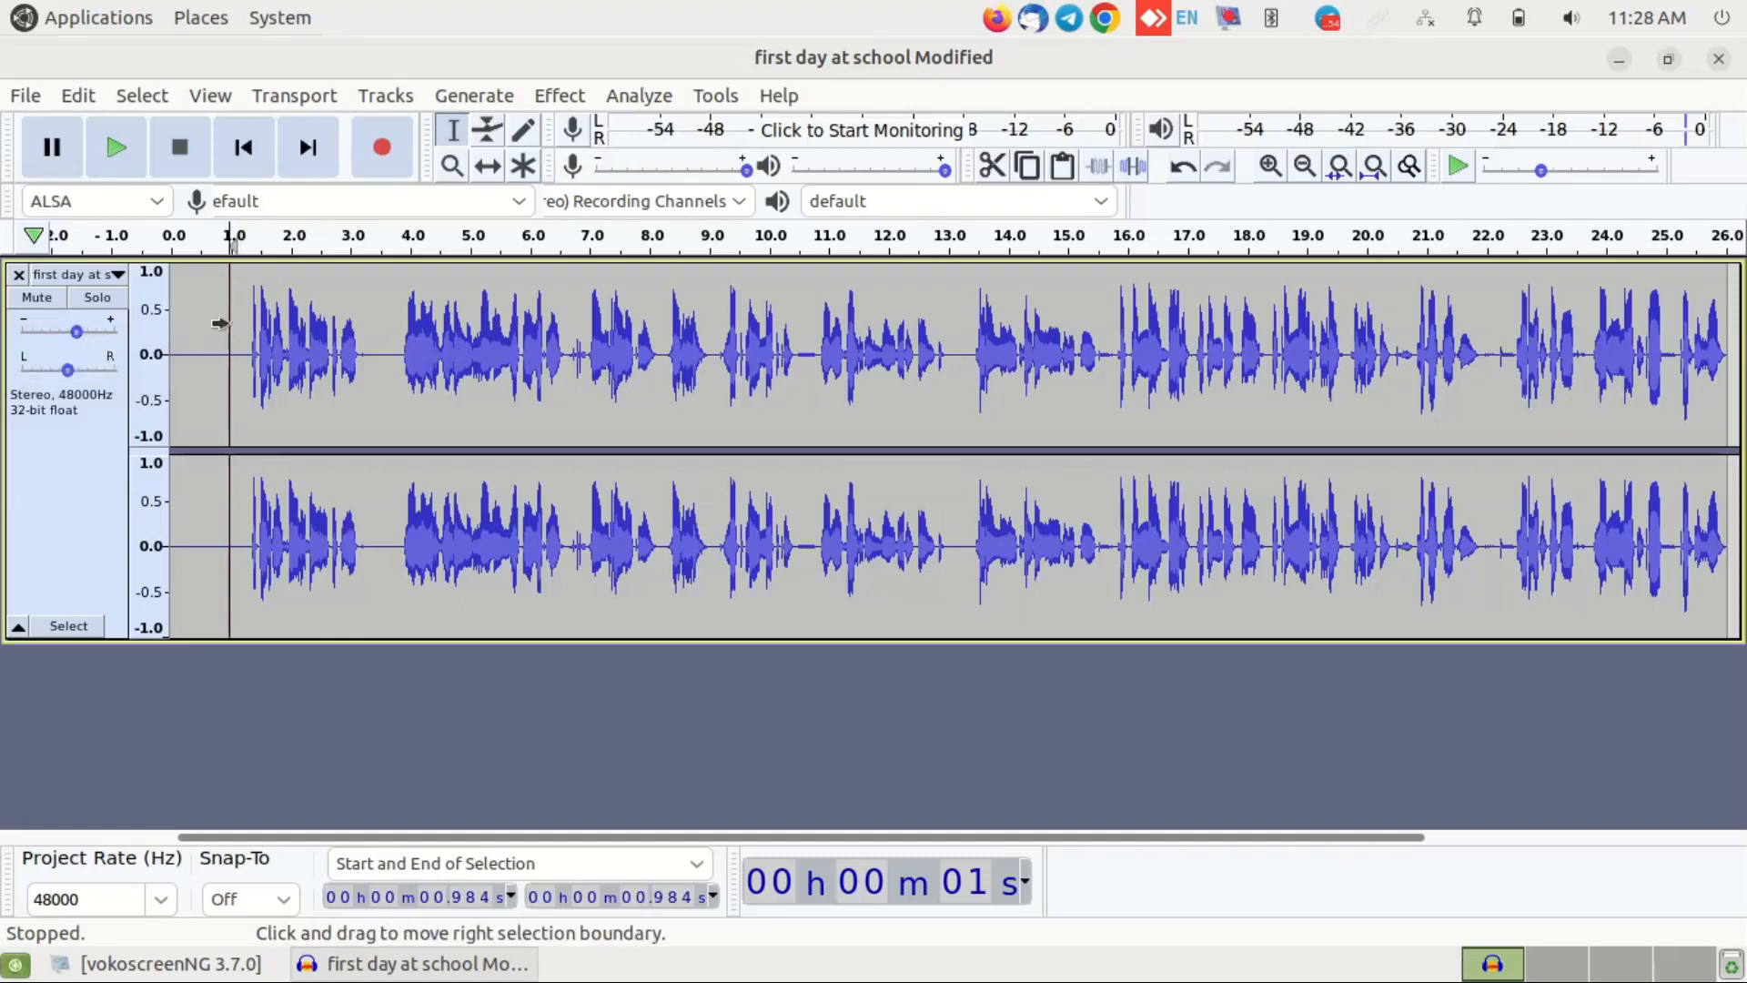
key(space)
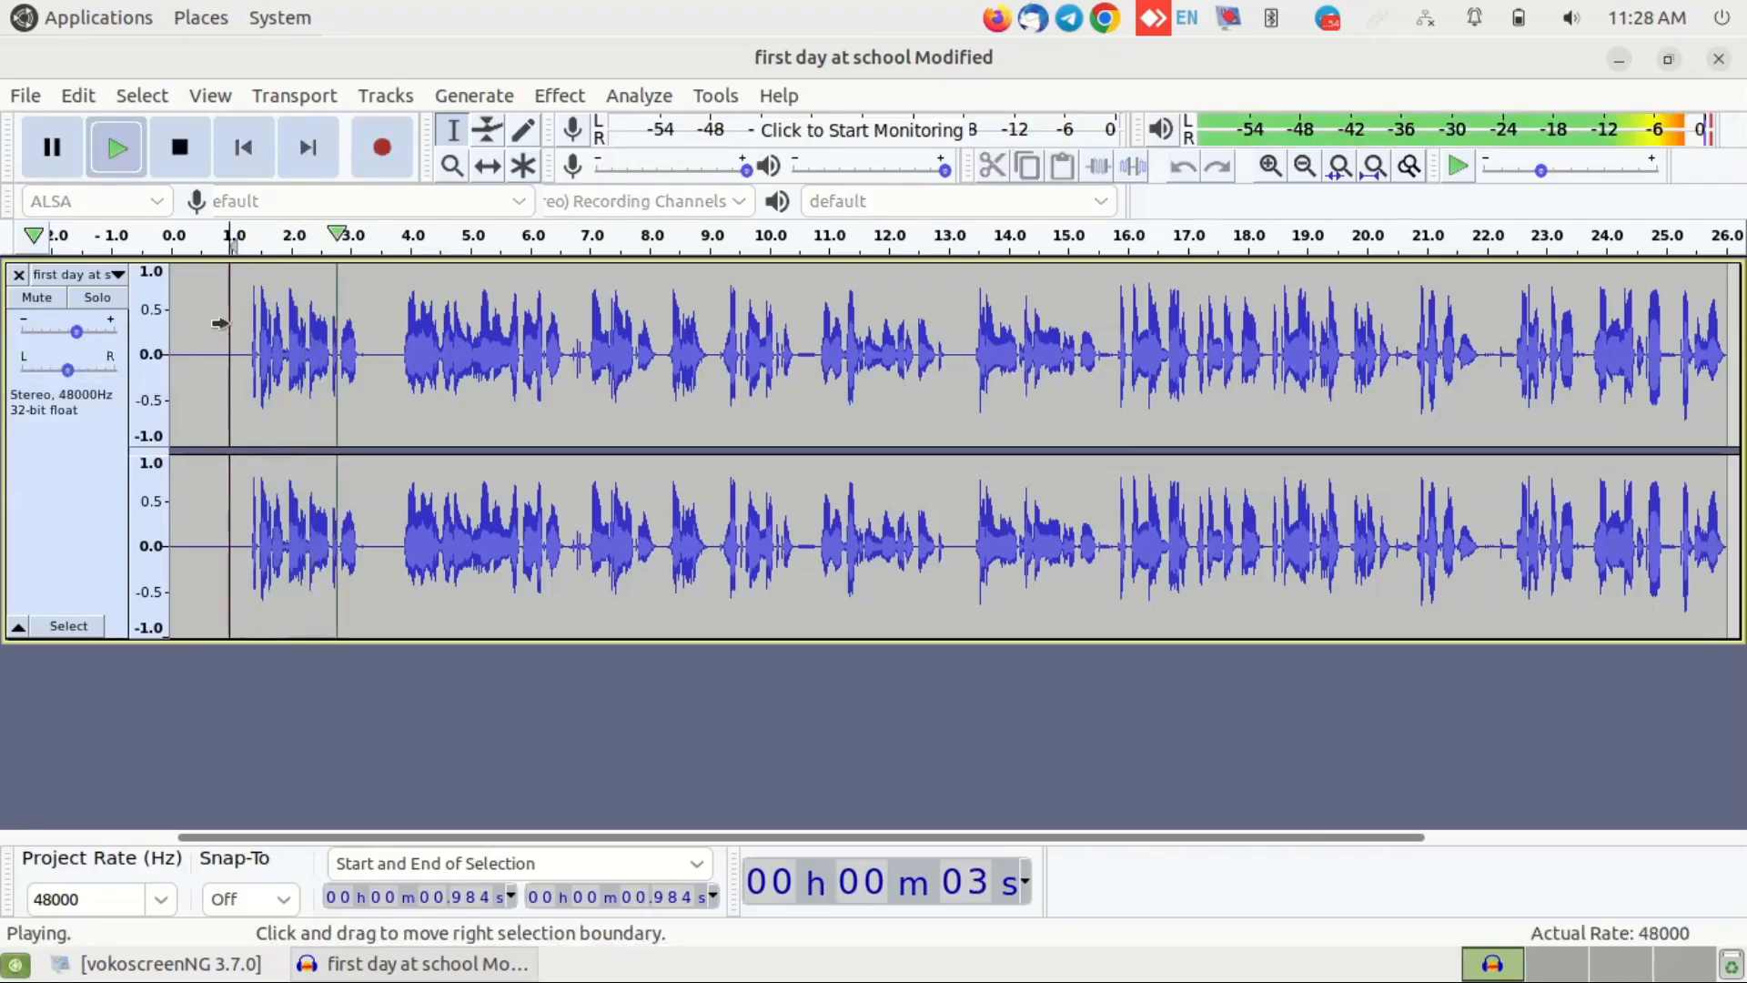
key(space)
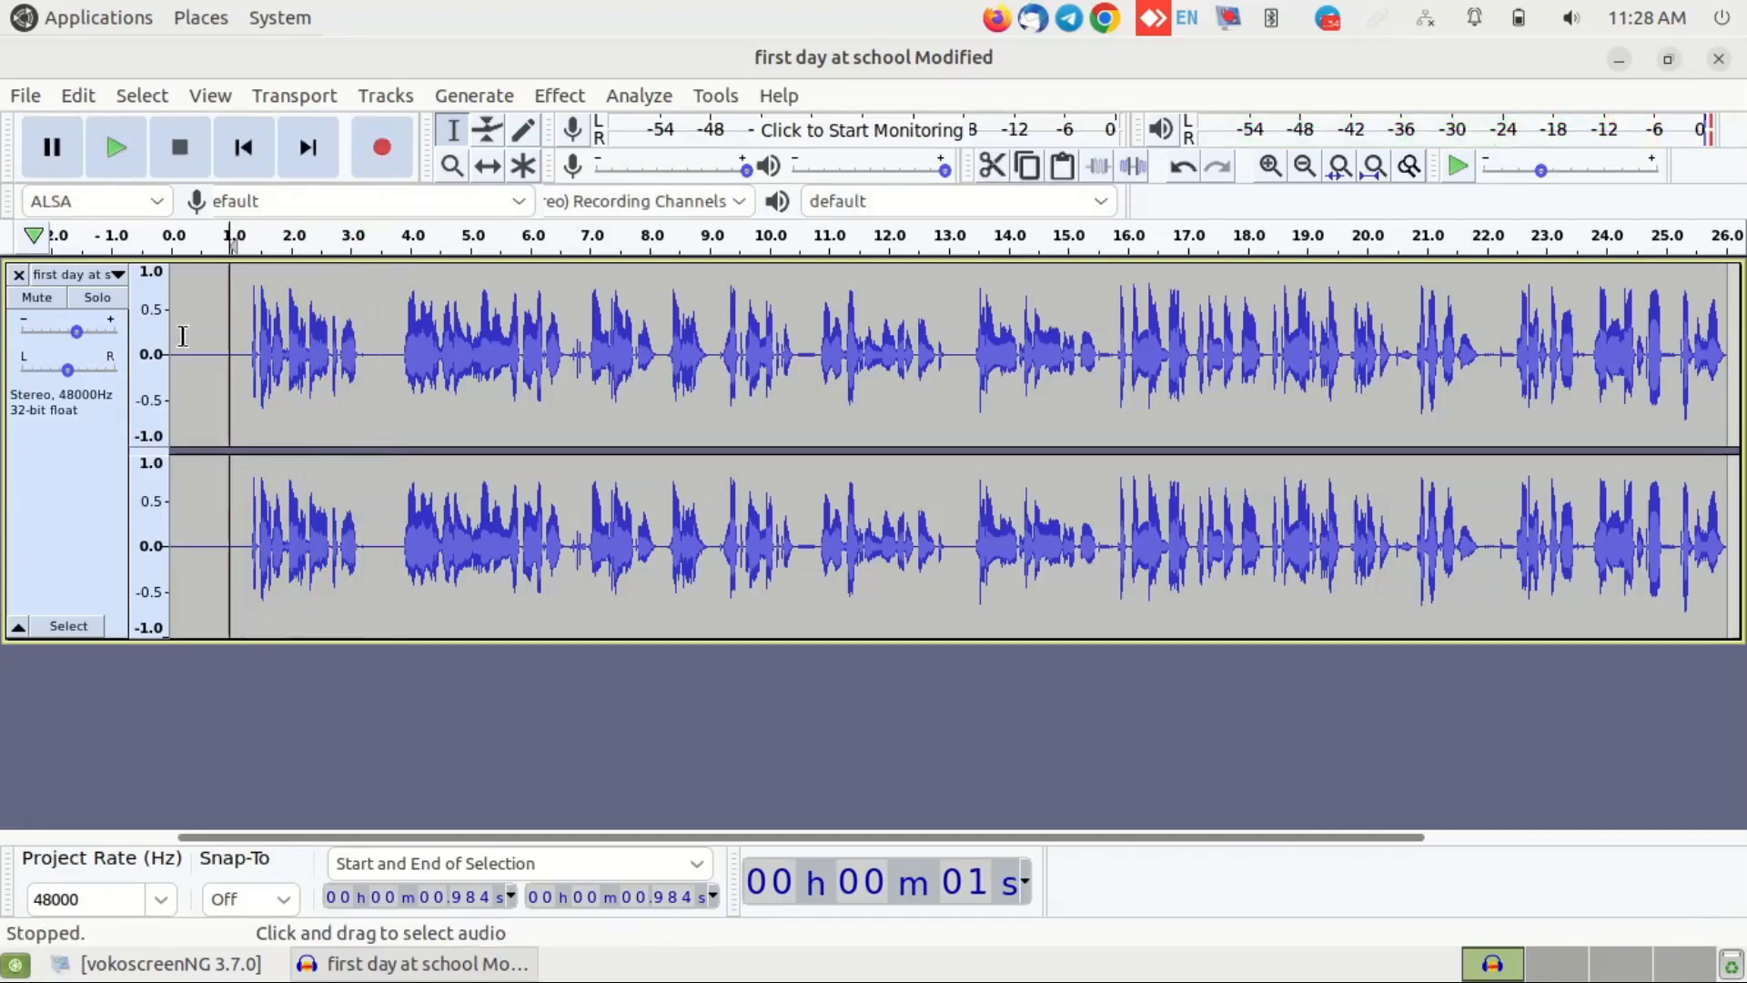
- Lower the track's gain below the centre setting and play its beginning from about 1 s
mouse_move(80, 337)
drag(80, 337, 40, 339)
click(234, 311)
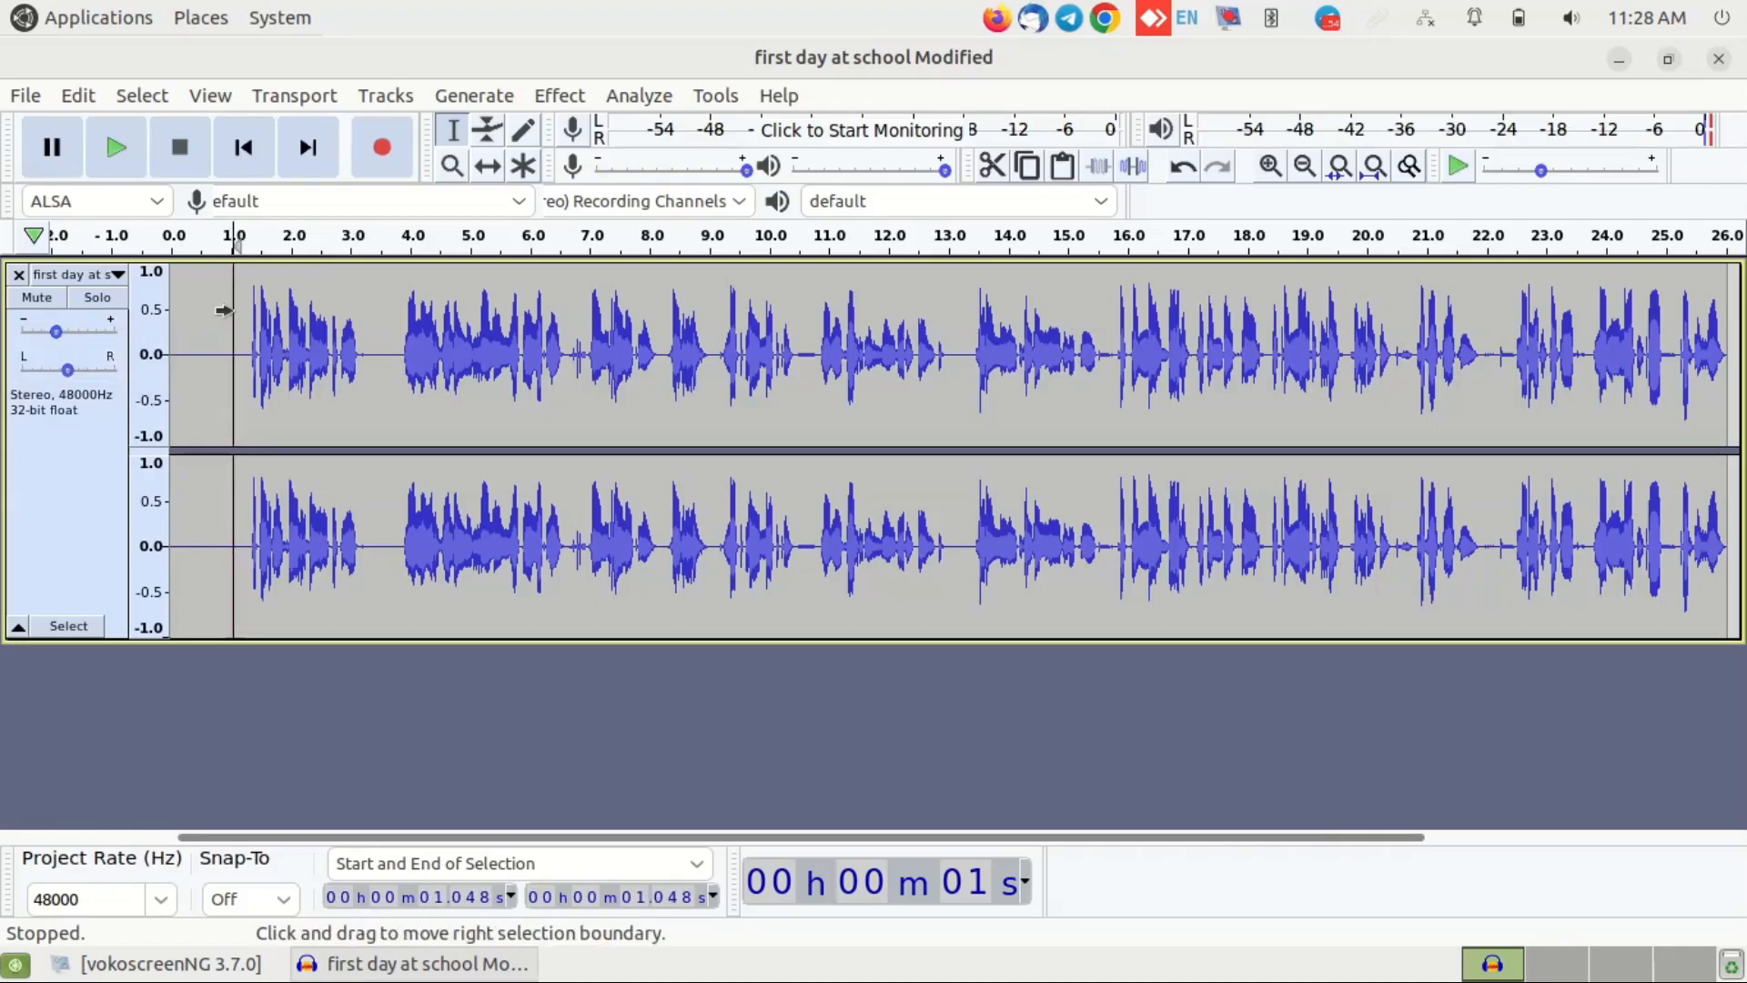
key(space)
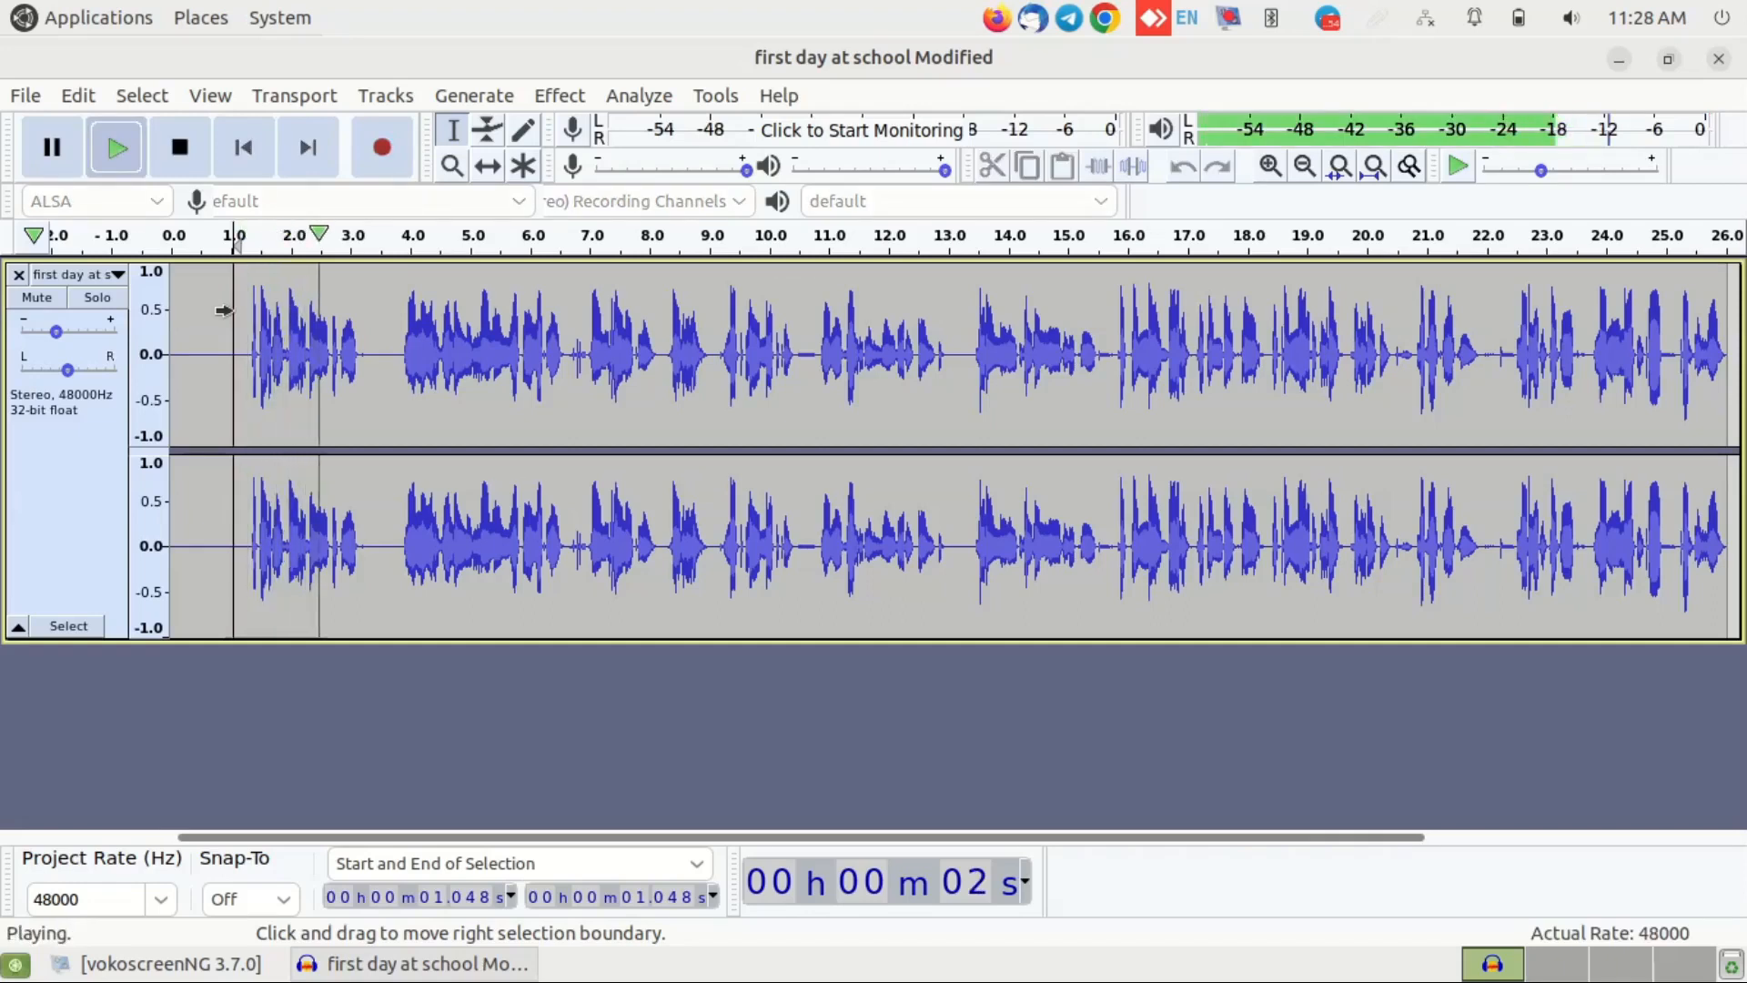
key(space)
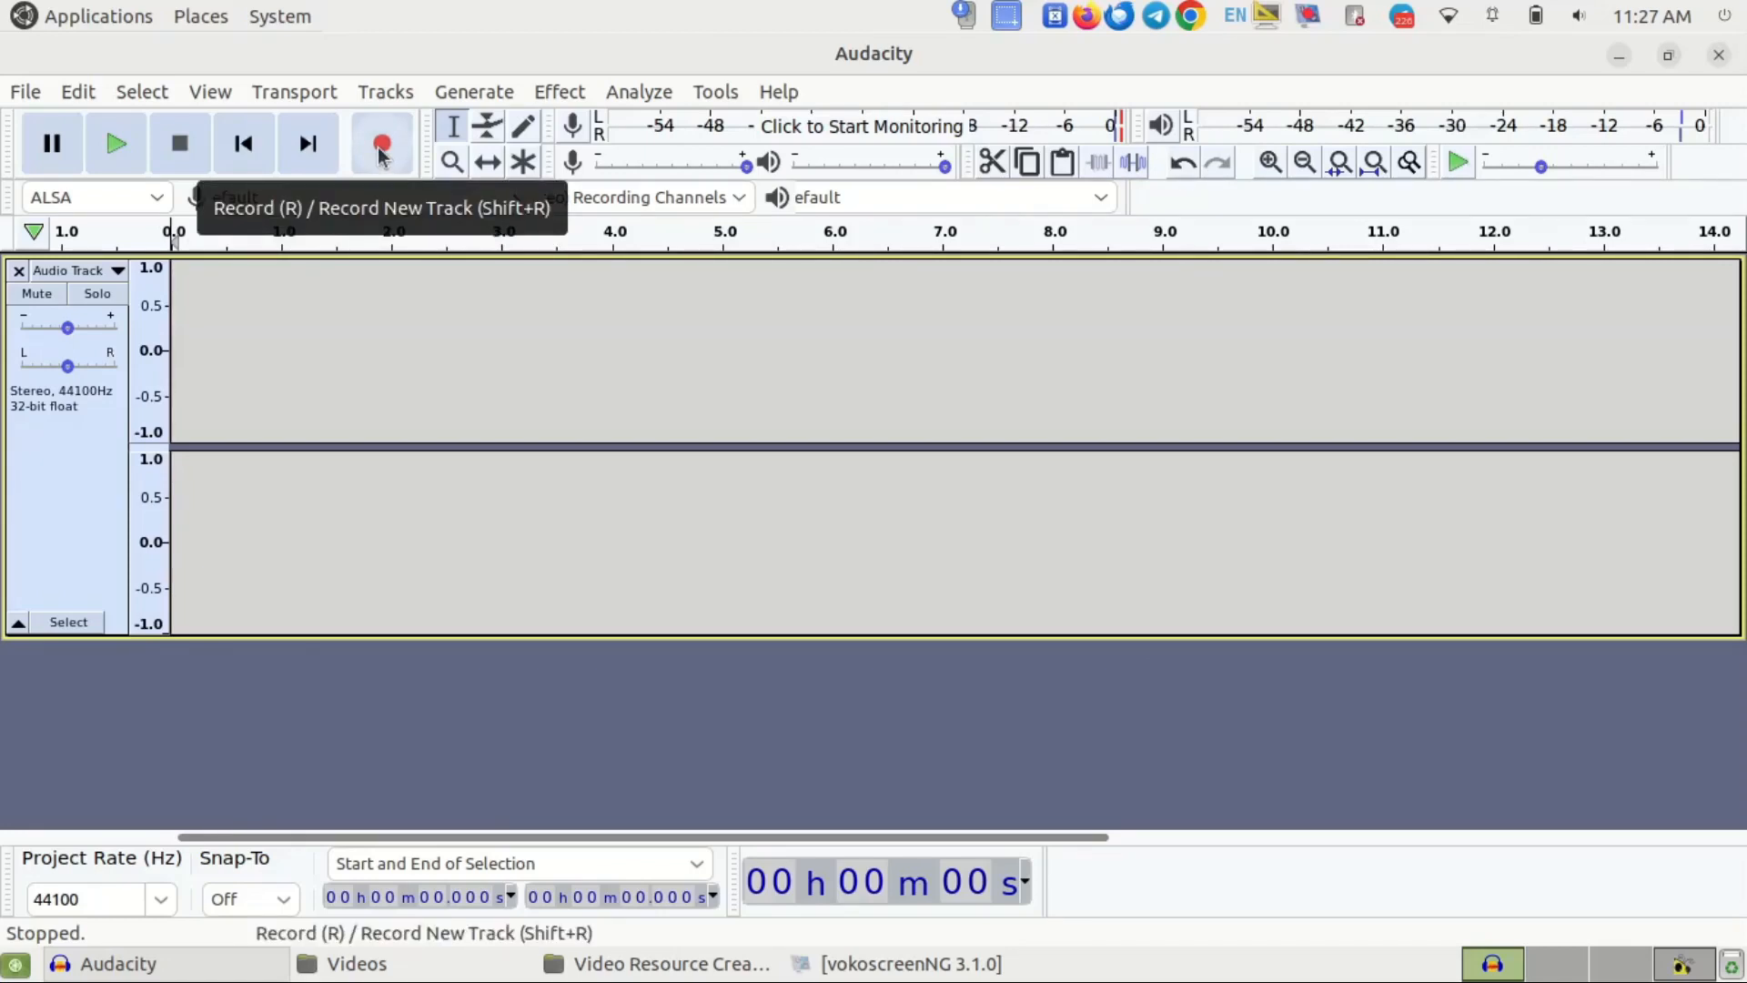
- Record about 23 seconds of audio into the empty stereo track
click(380, 147)
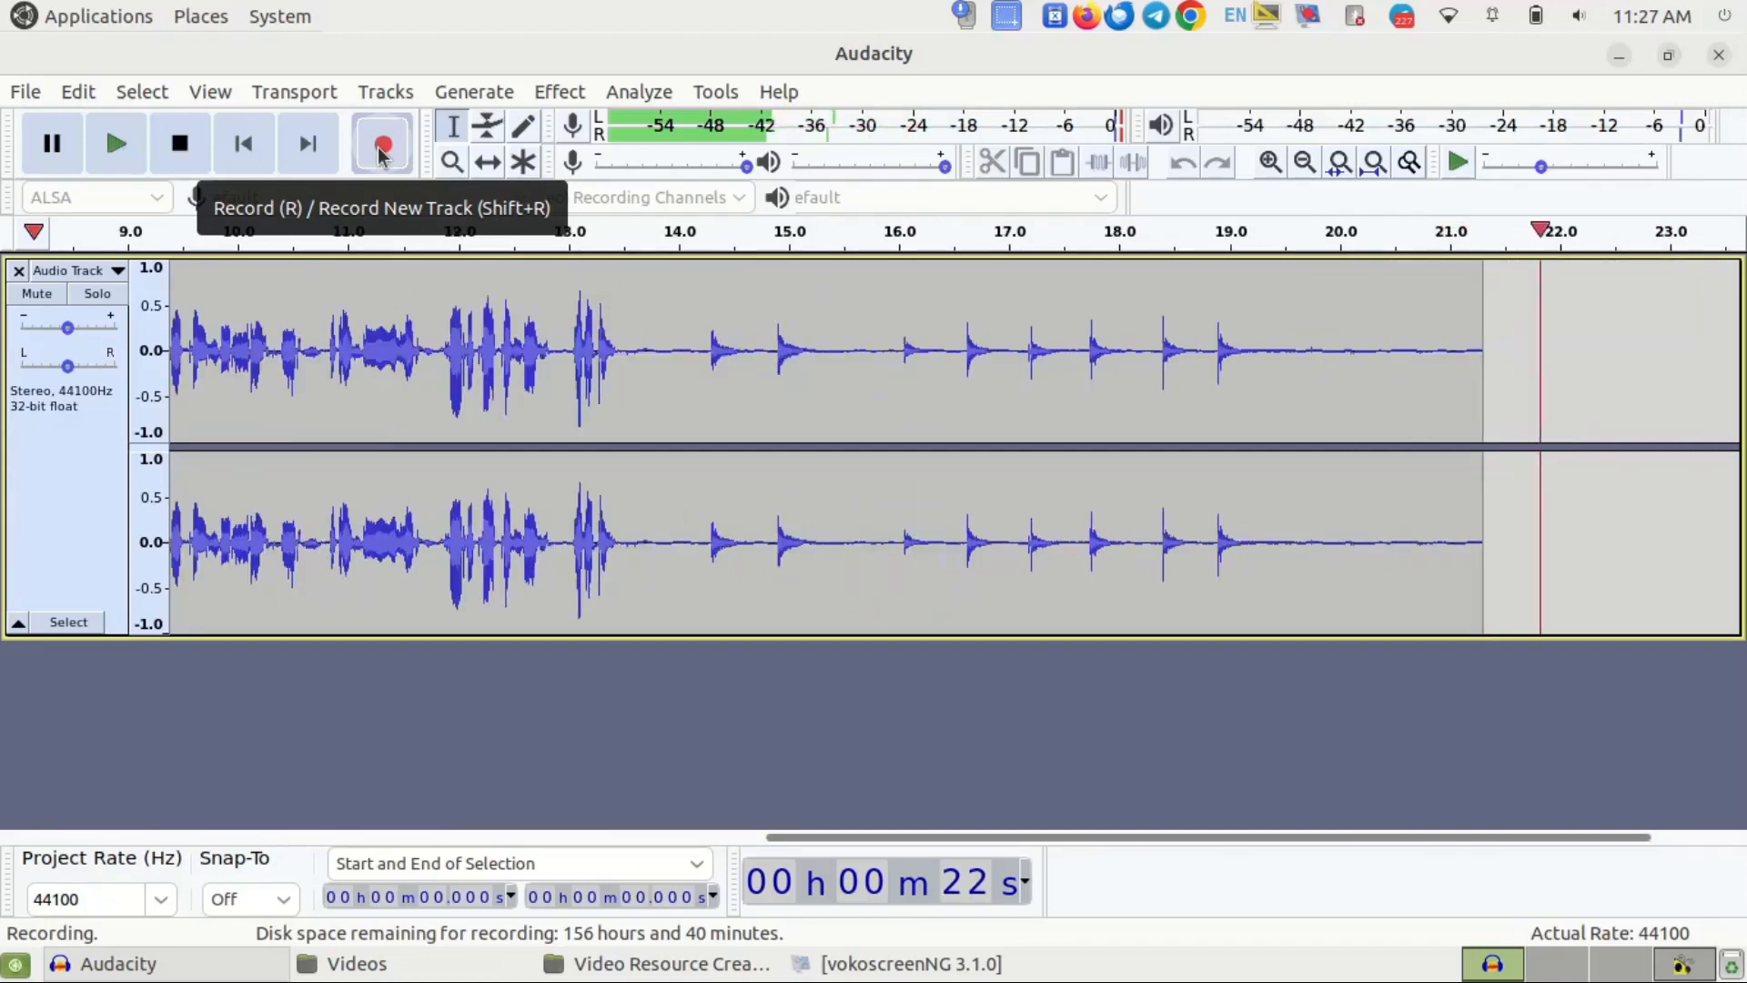
click(182, 148)
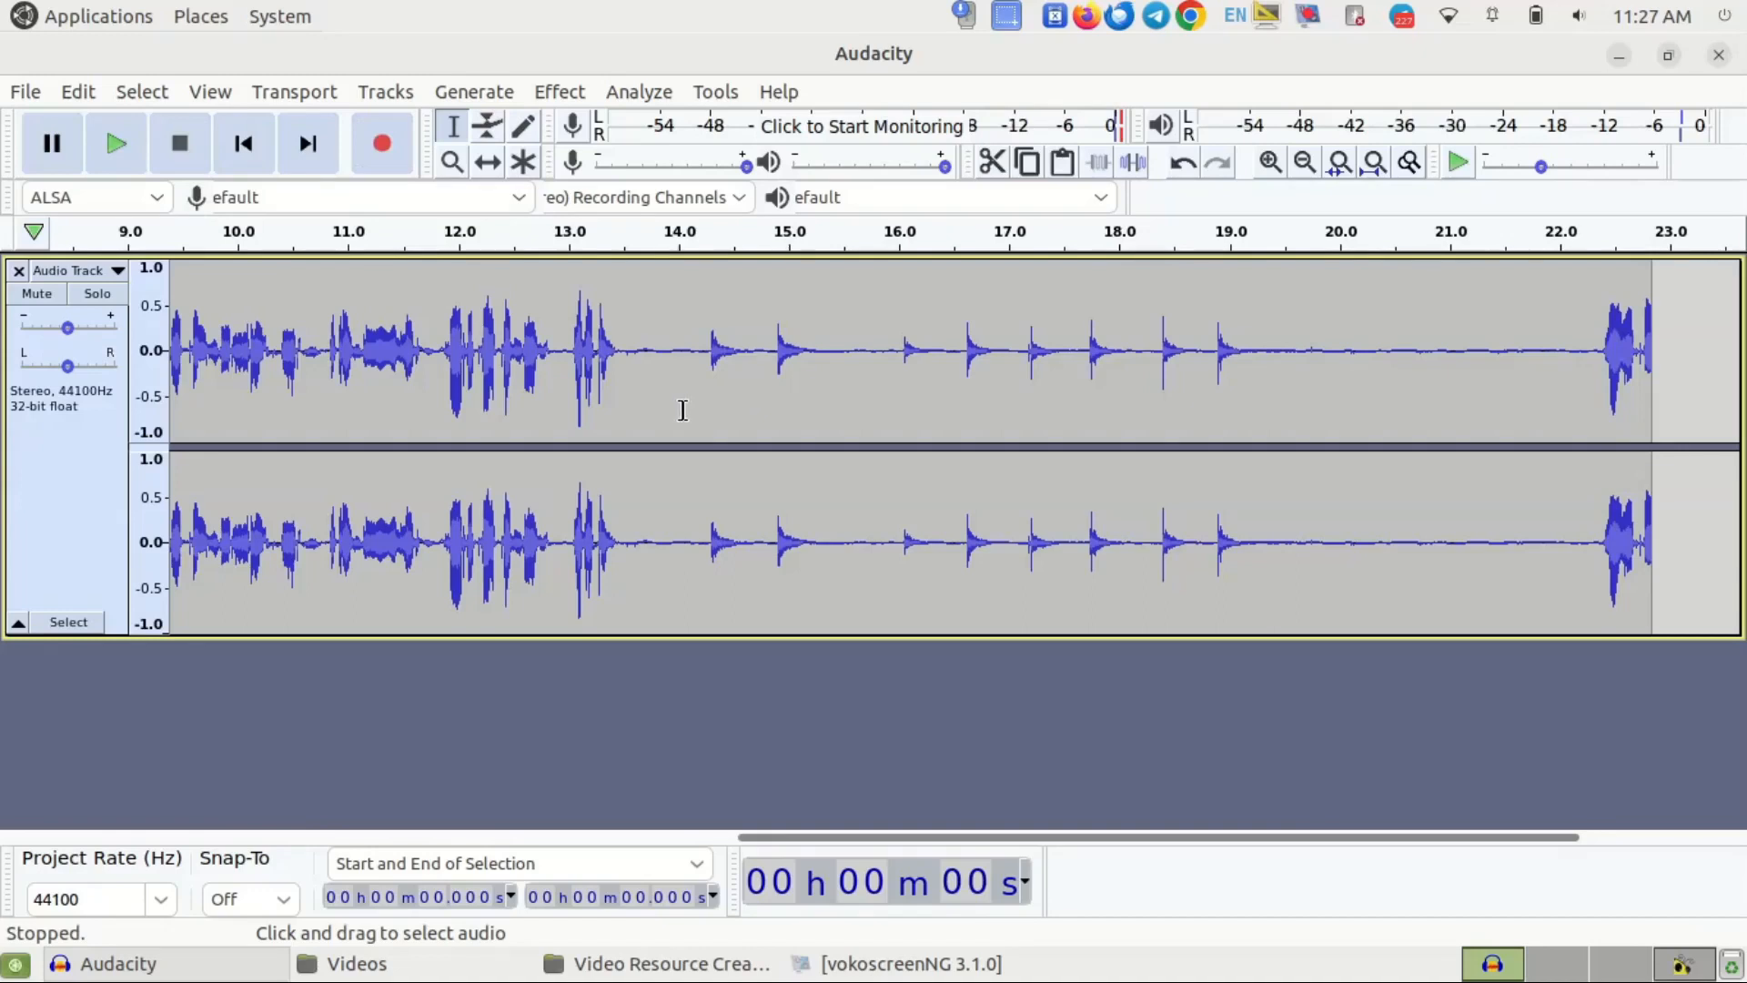
- Examine the short spikes from about 14.0 to 19.4 s and the quiet background noise selected from about 19.6 to 21.7 s
drag(674, 342, 1274, 356)
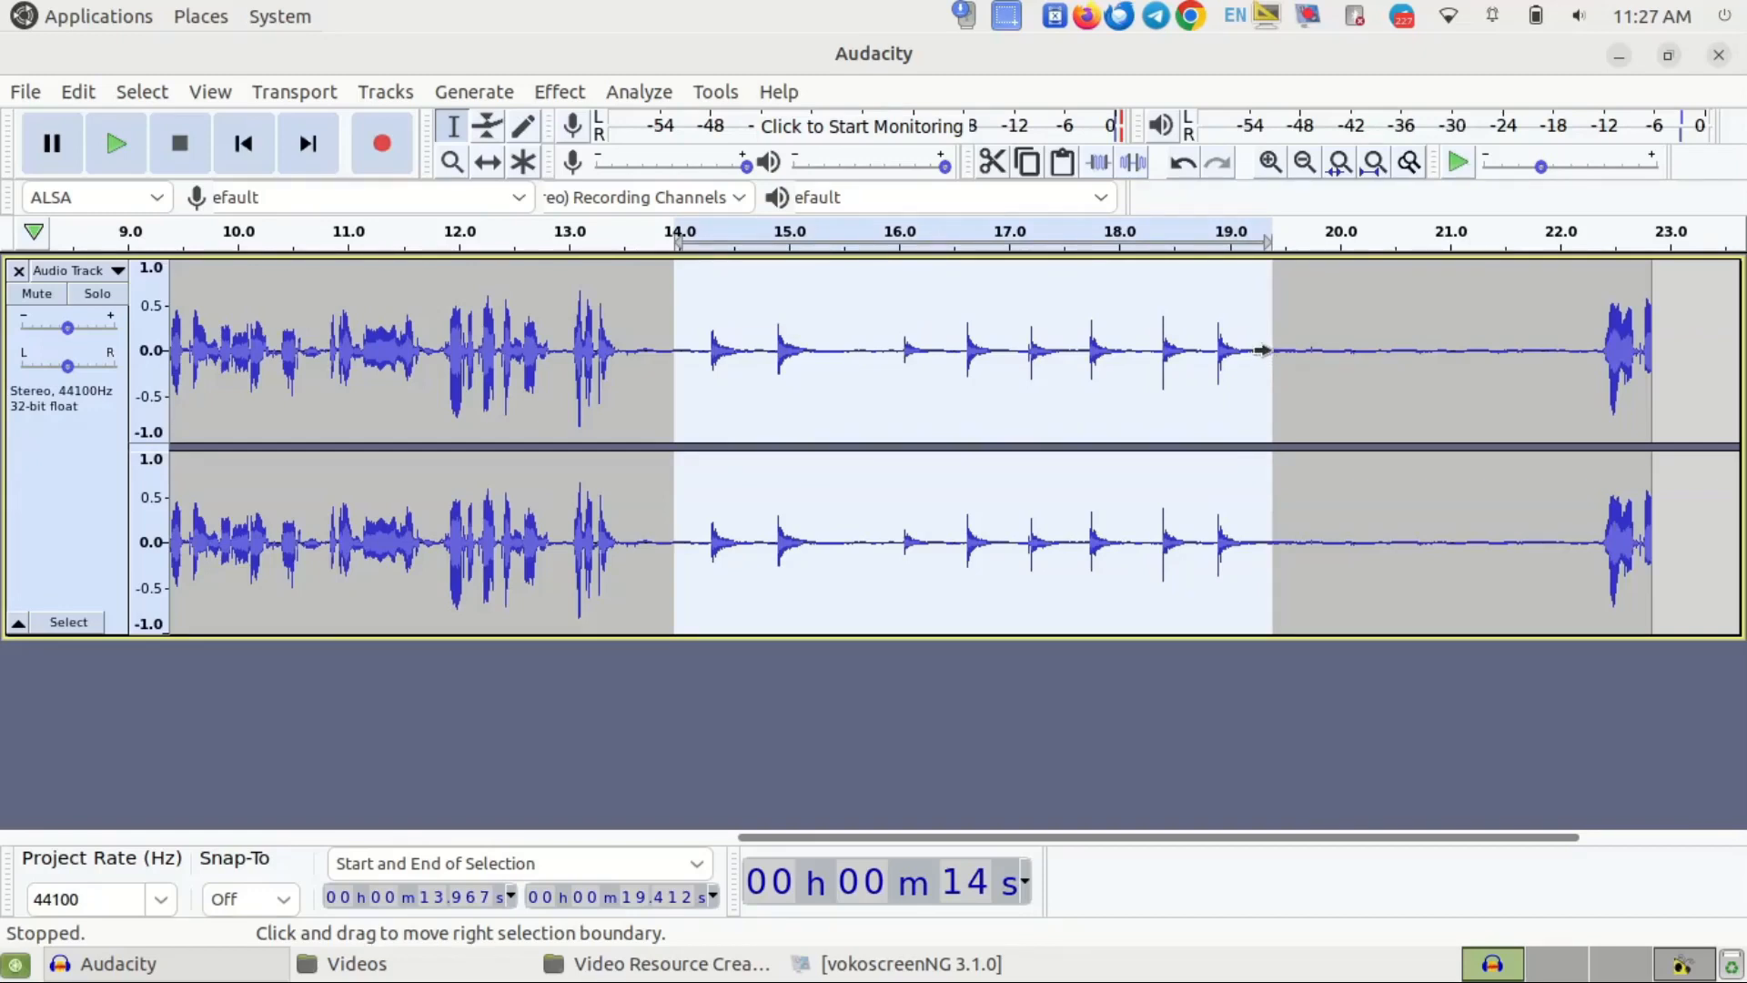
click(1293, 354)
drag(1293, 334, 1523, 361)
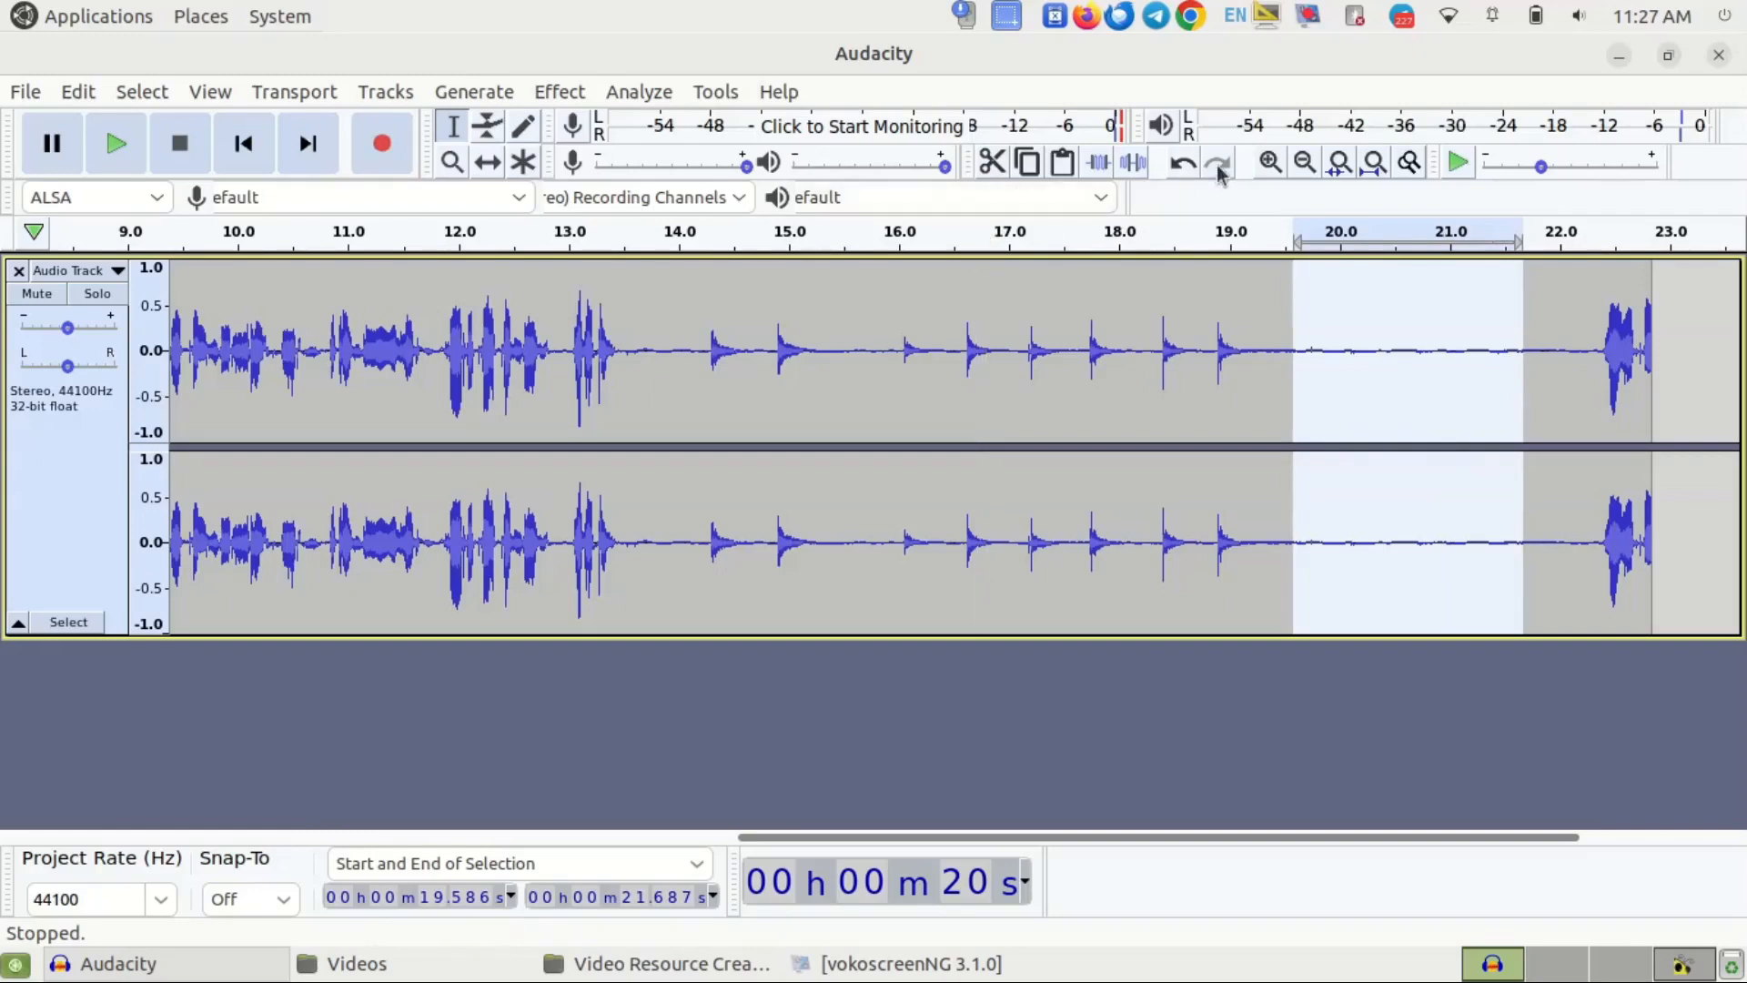
click(1270, 166)
click(1270, 167)
click(1270, 167)
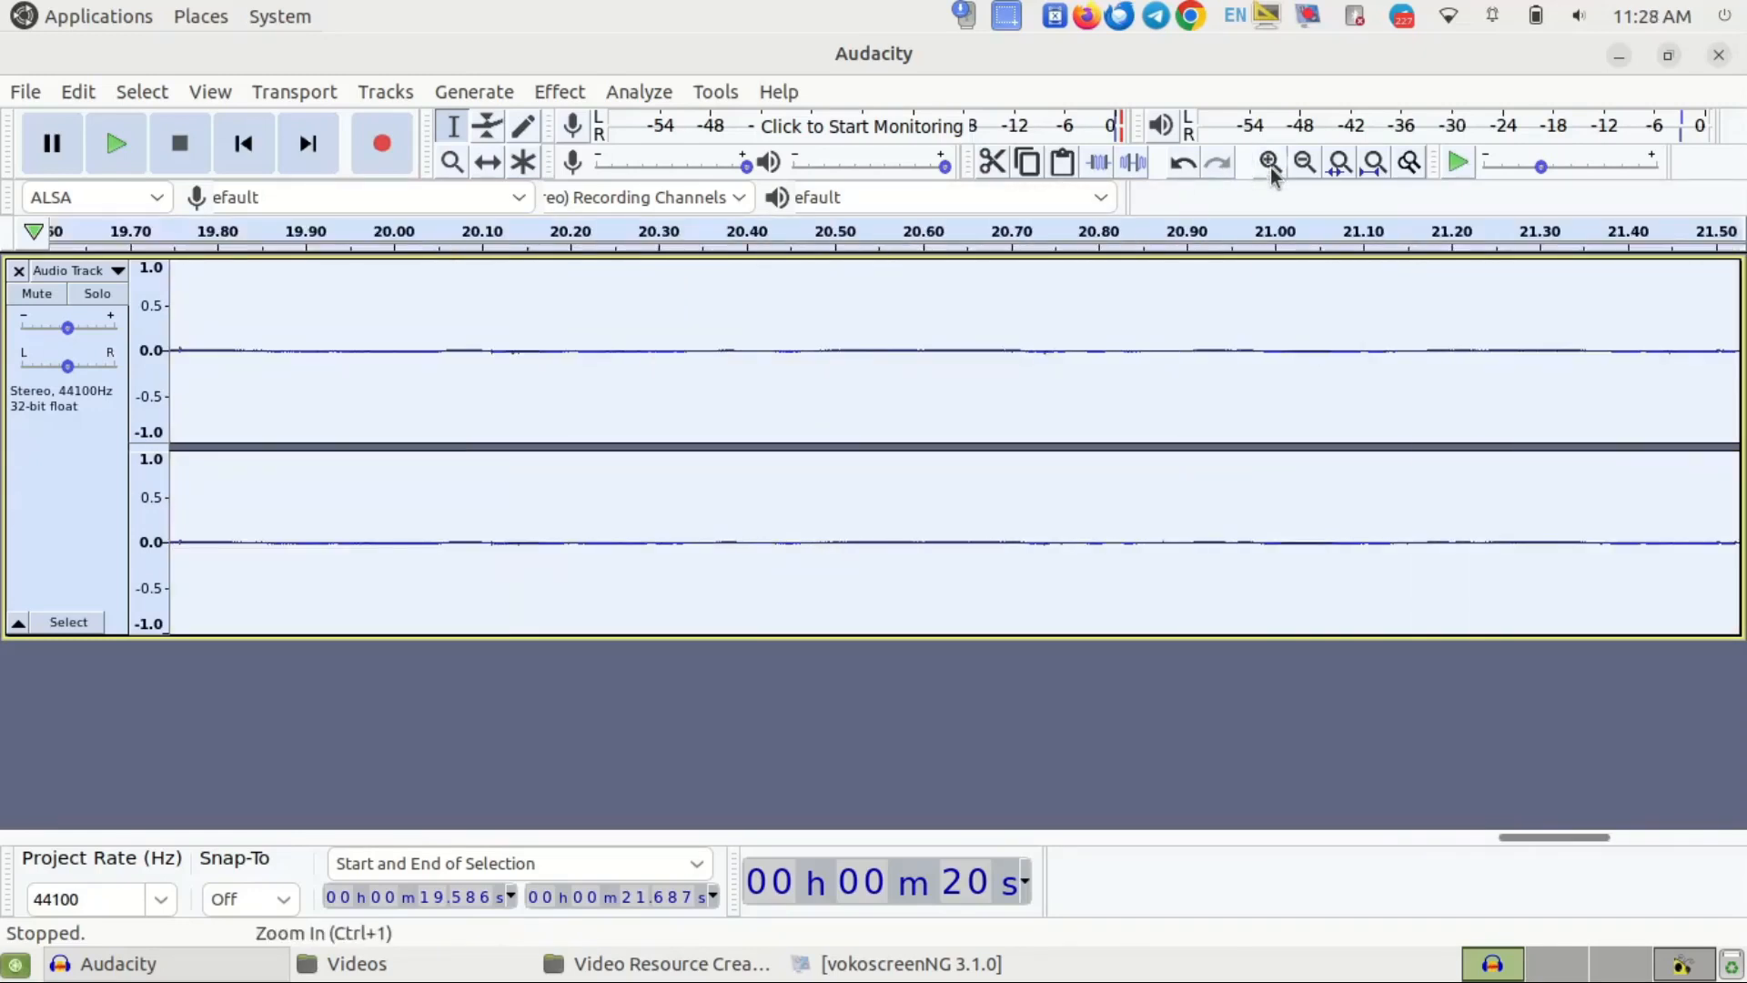
click(1307, 164)
click(1307, 164)
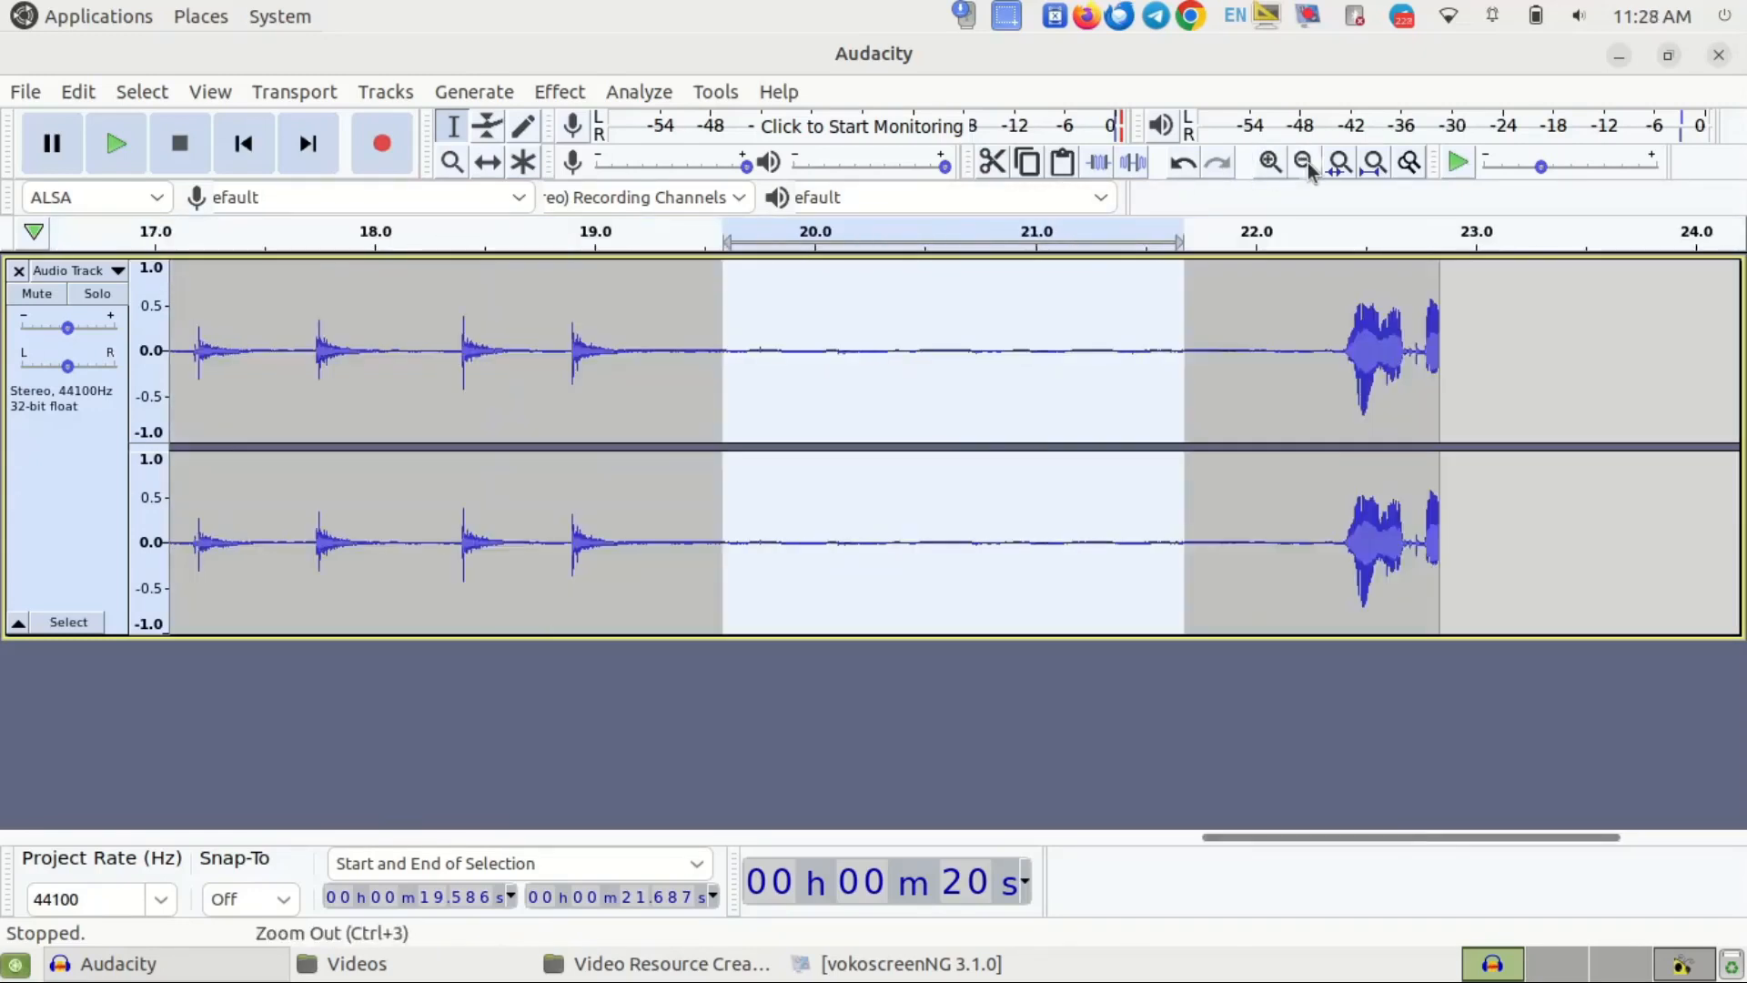
click(1307, 164)
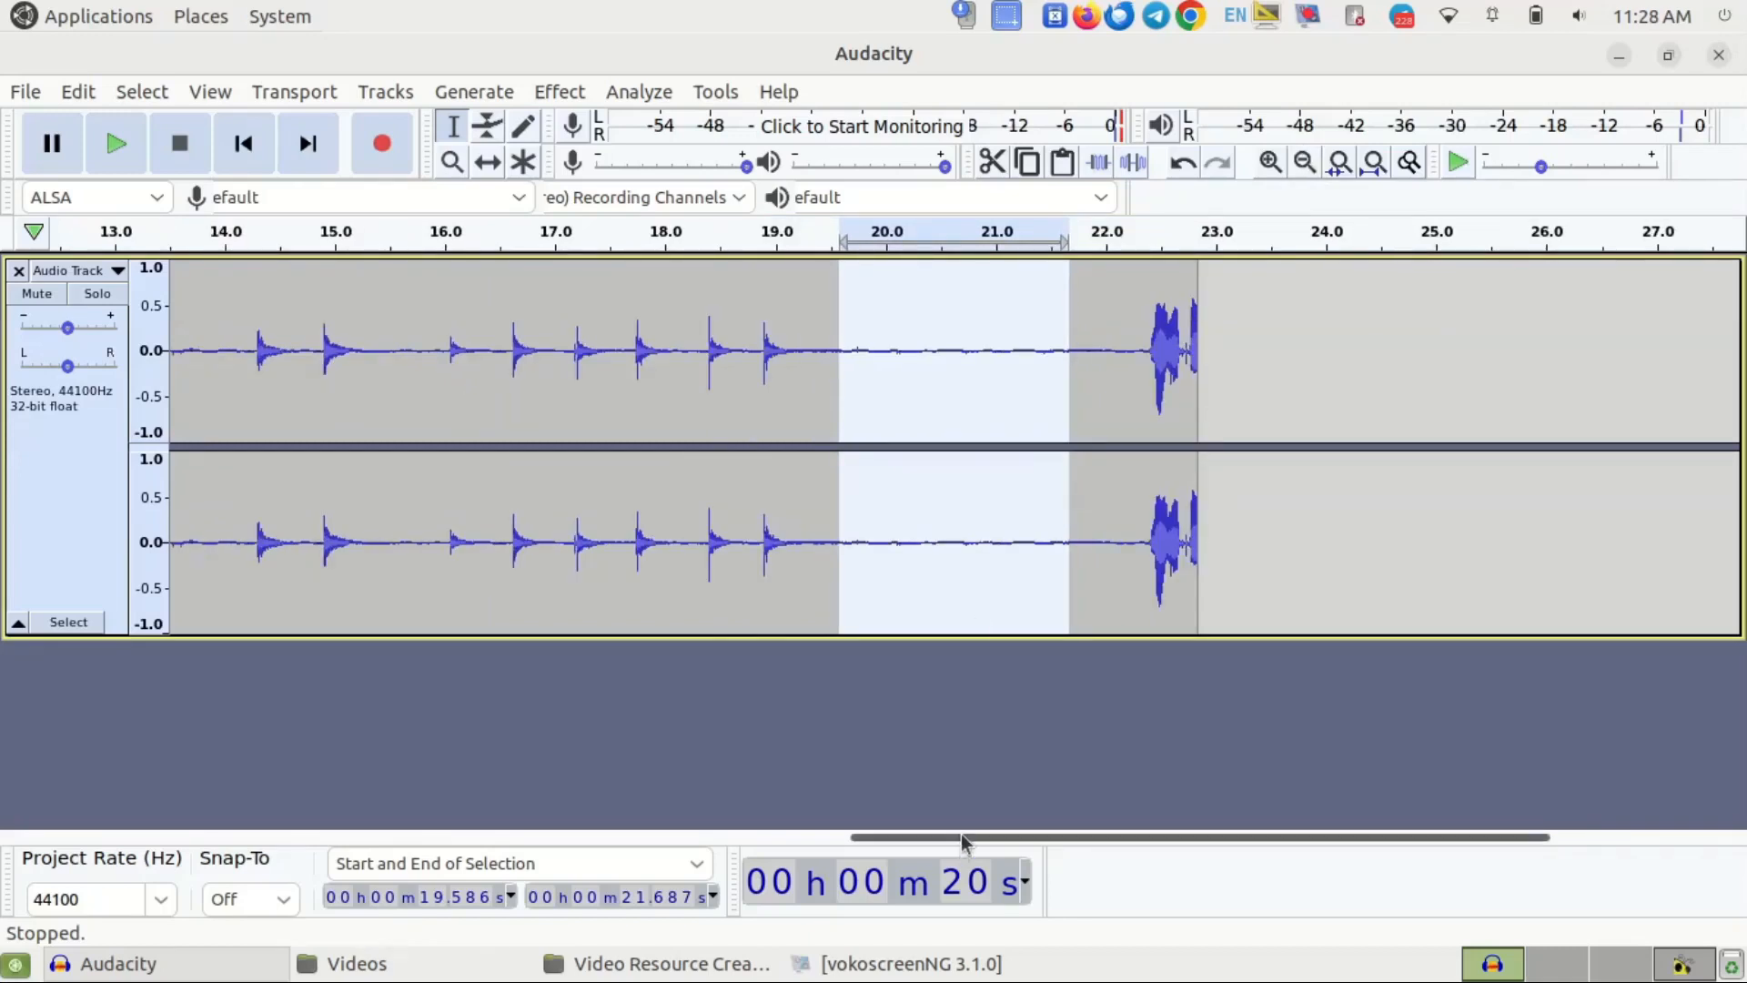
drag(960, 834, 231, 774)
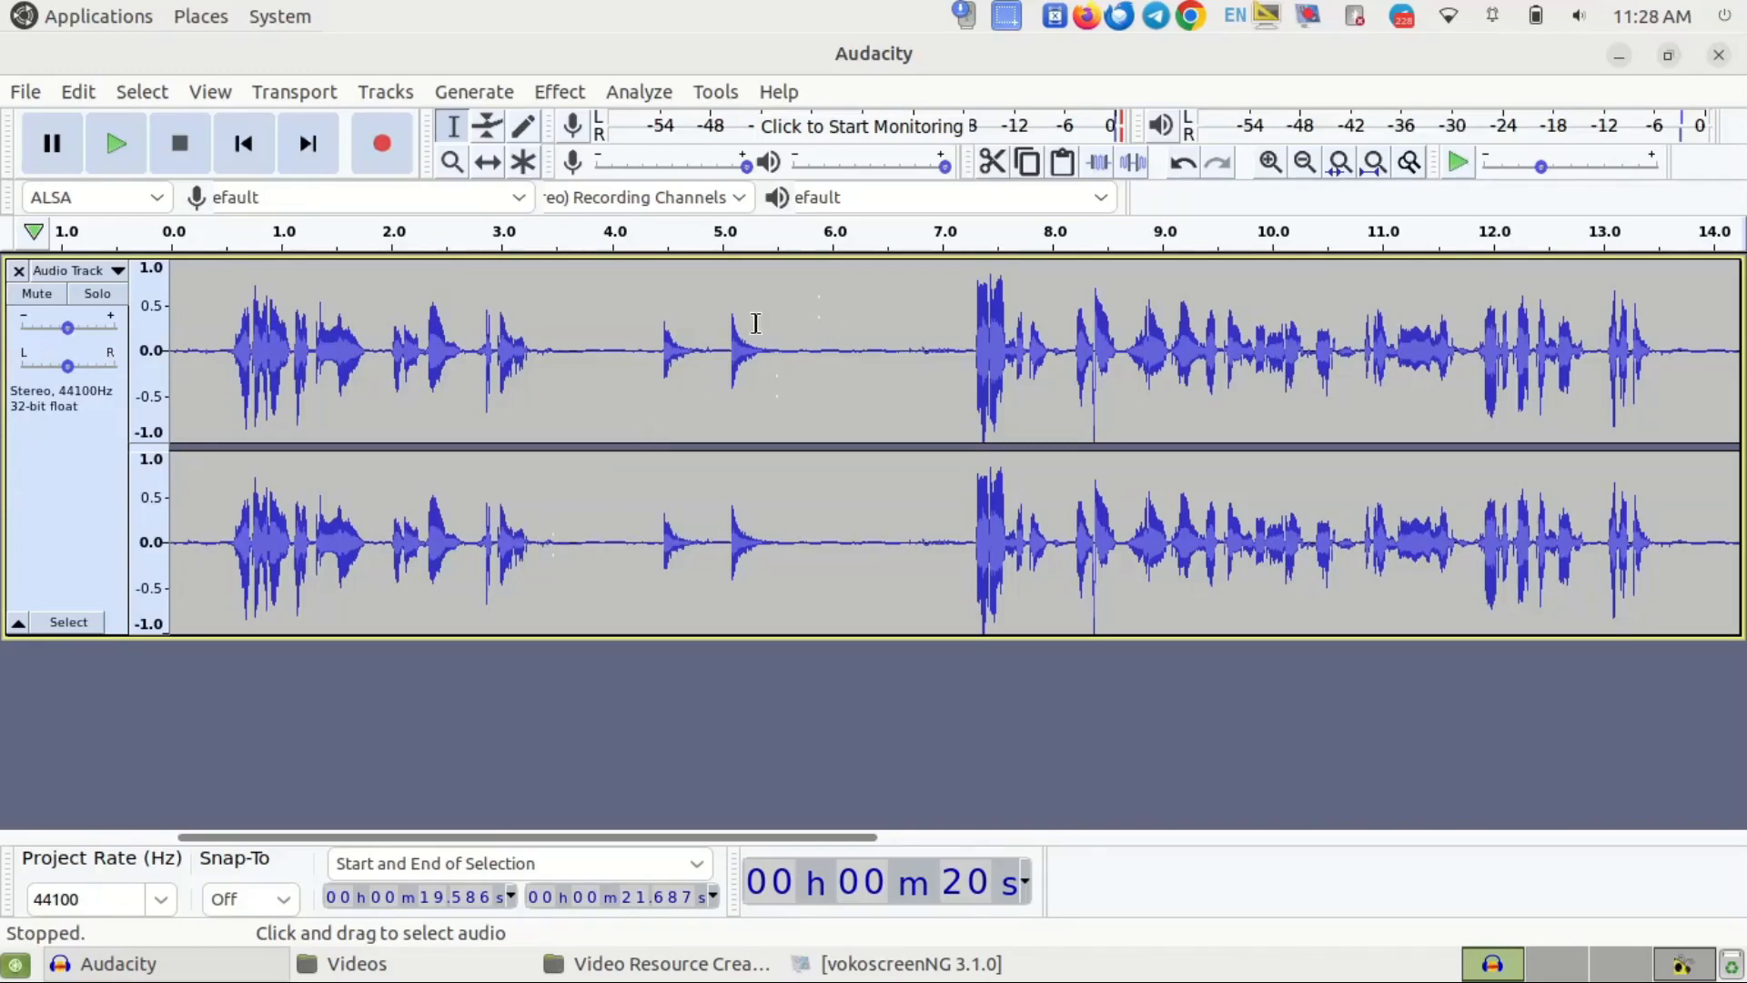
- Capture a noise profile for Noise Reduction from the short spike between about 4.96 and 5.65 s
drag(716, 332, 792, 340)
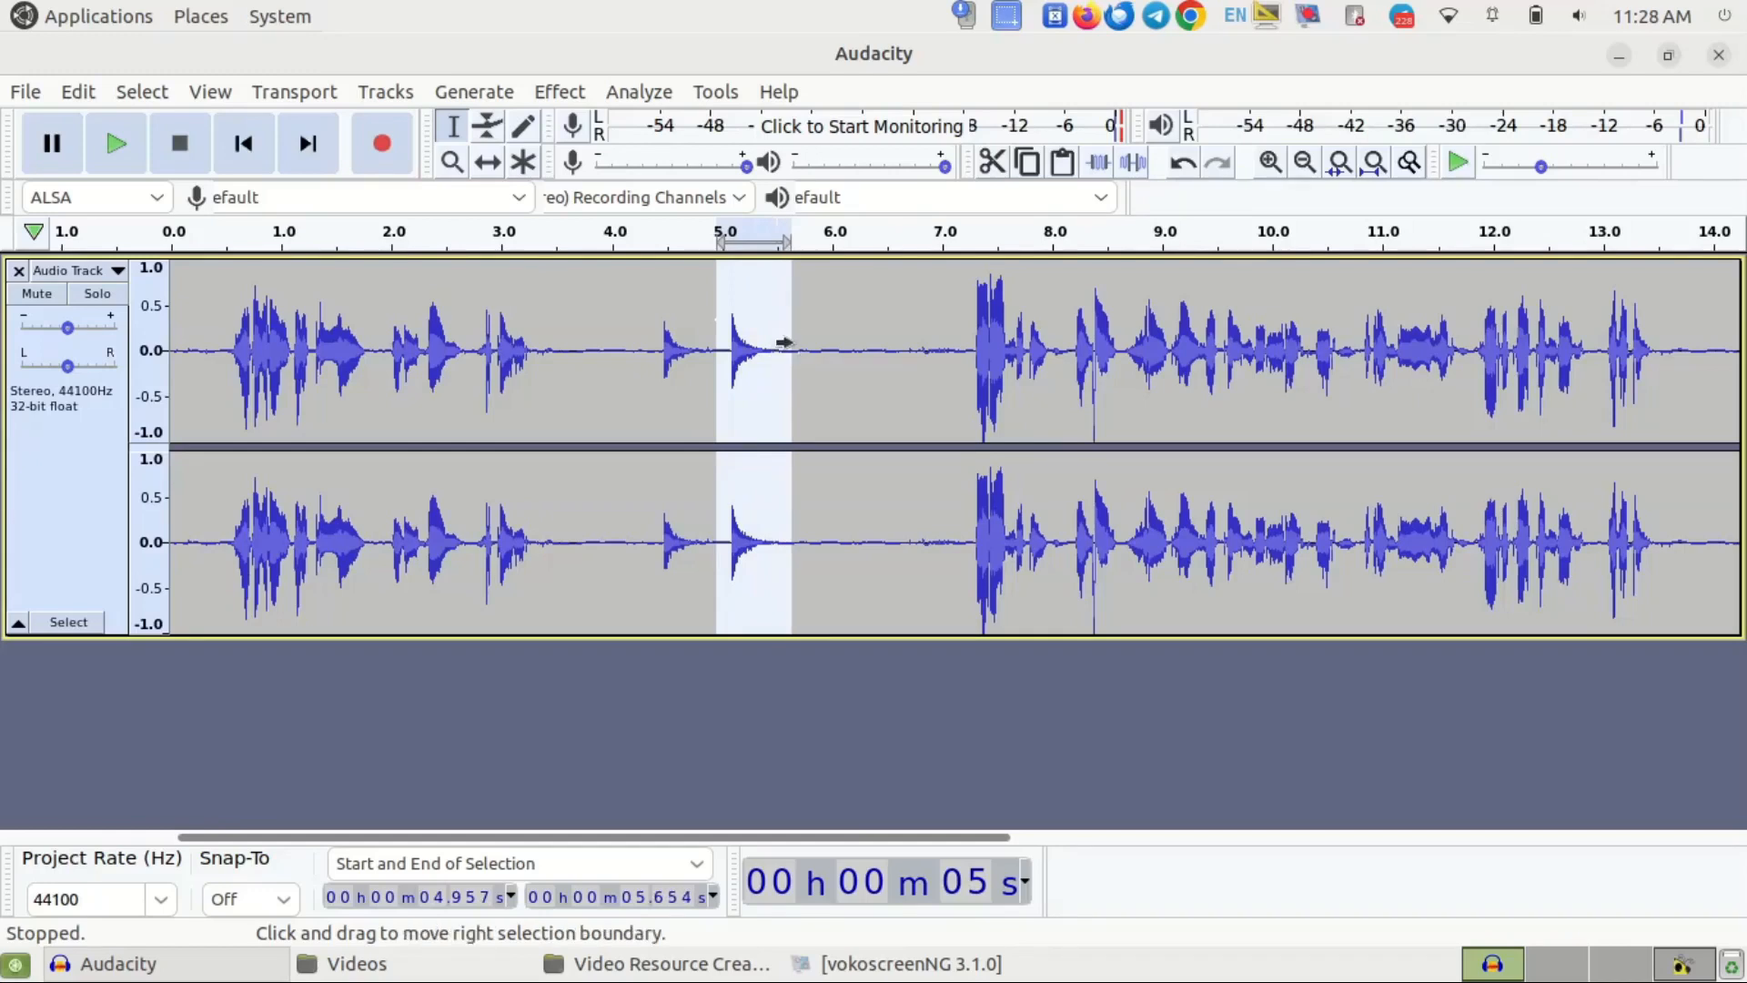
key(space)
click(568, 92)
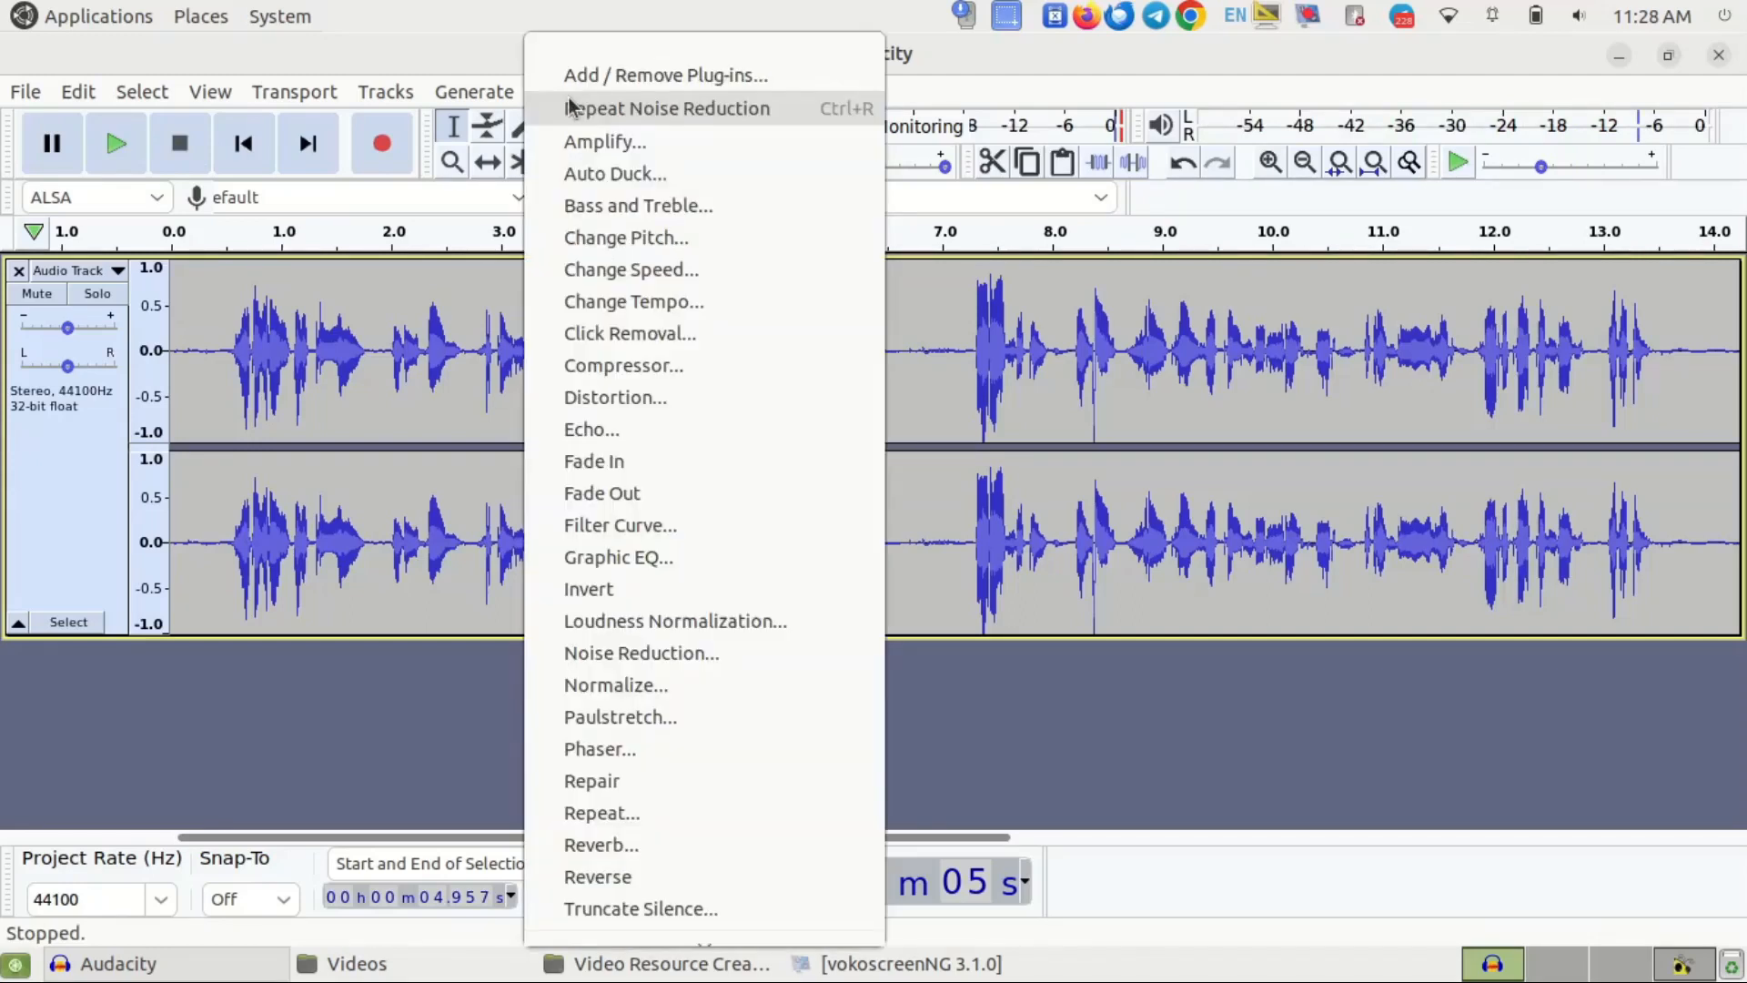
click(663, 653)
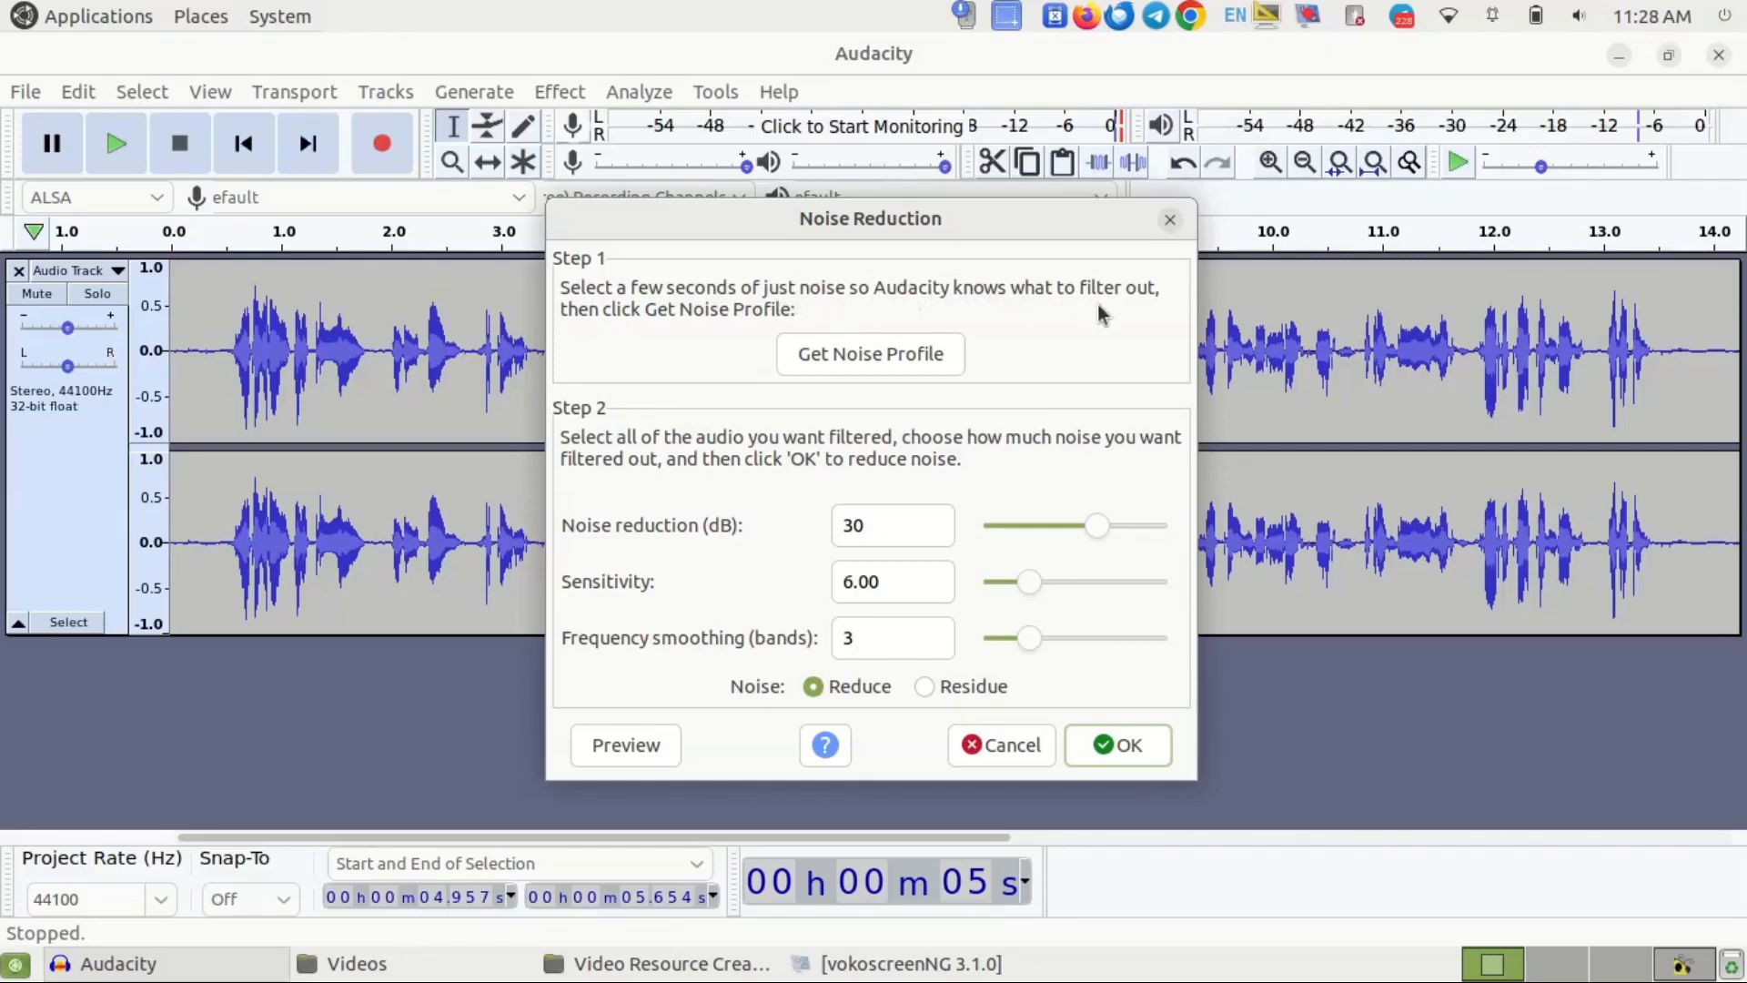
click(881, 353)
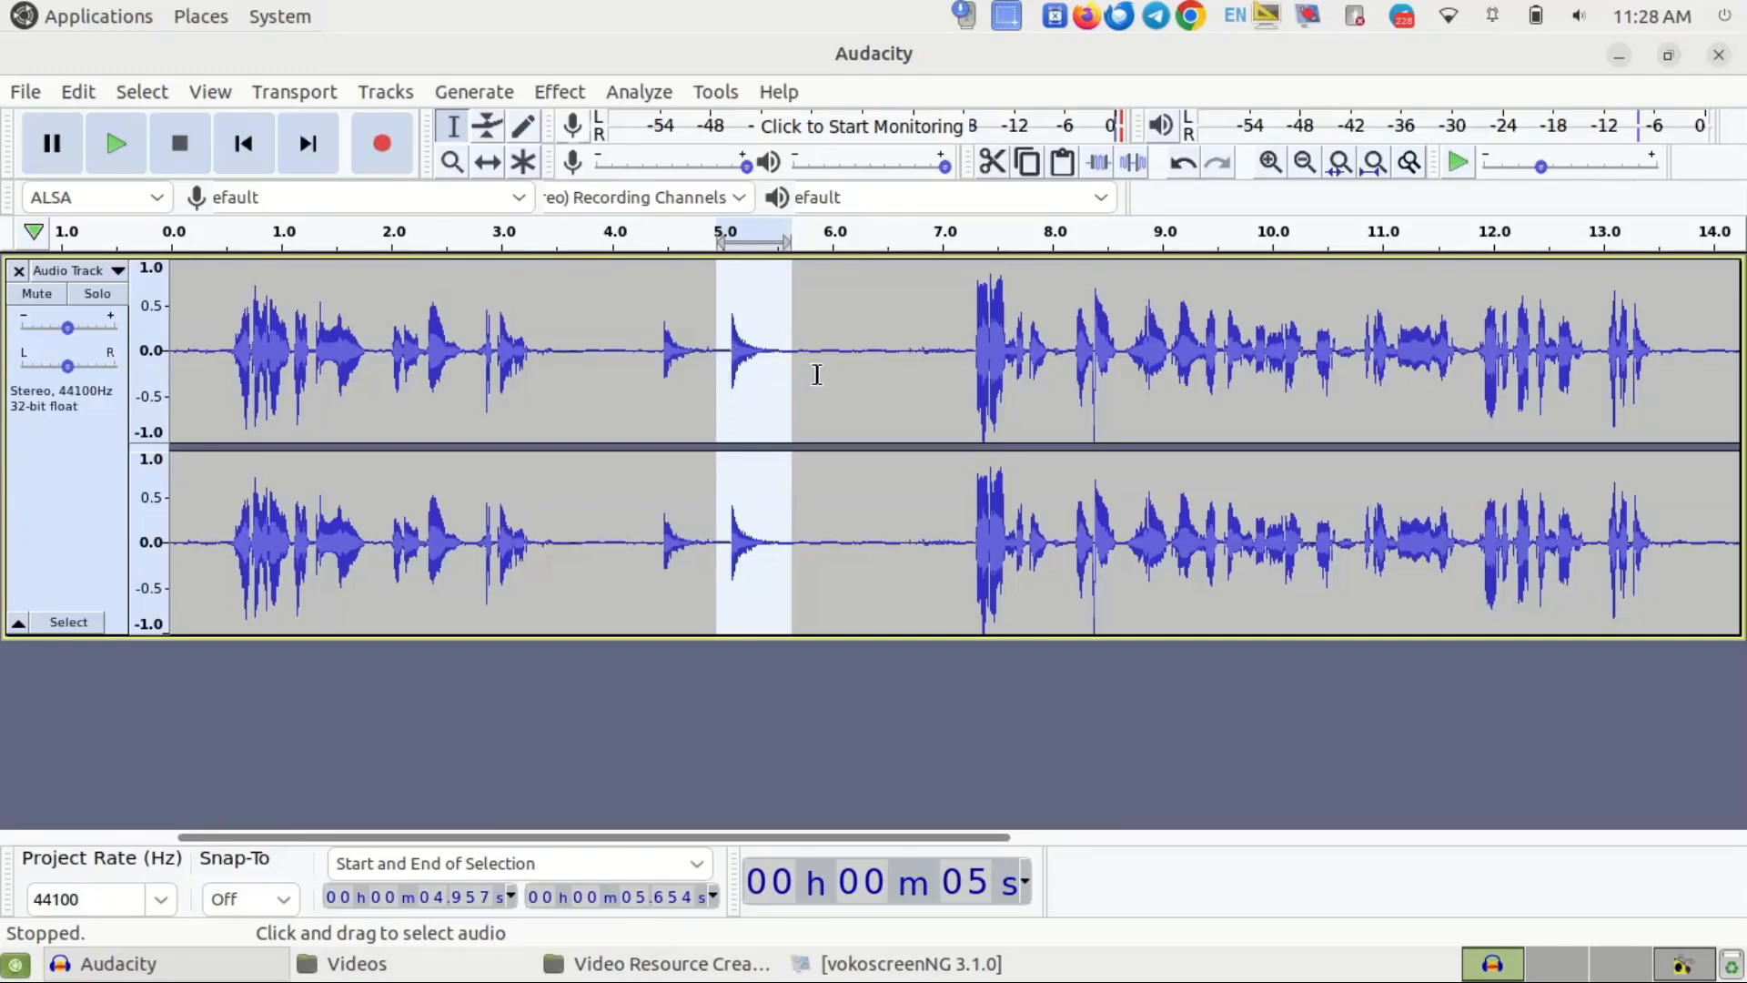
- Apply Noise Reduction to the entire recording with 30 dB reduction, sensitivity 6.00 and 3 frequency smoothing bands
key(ctrl+a)
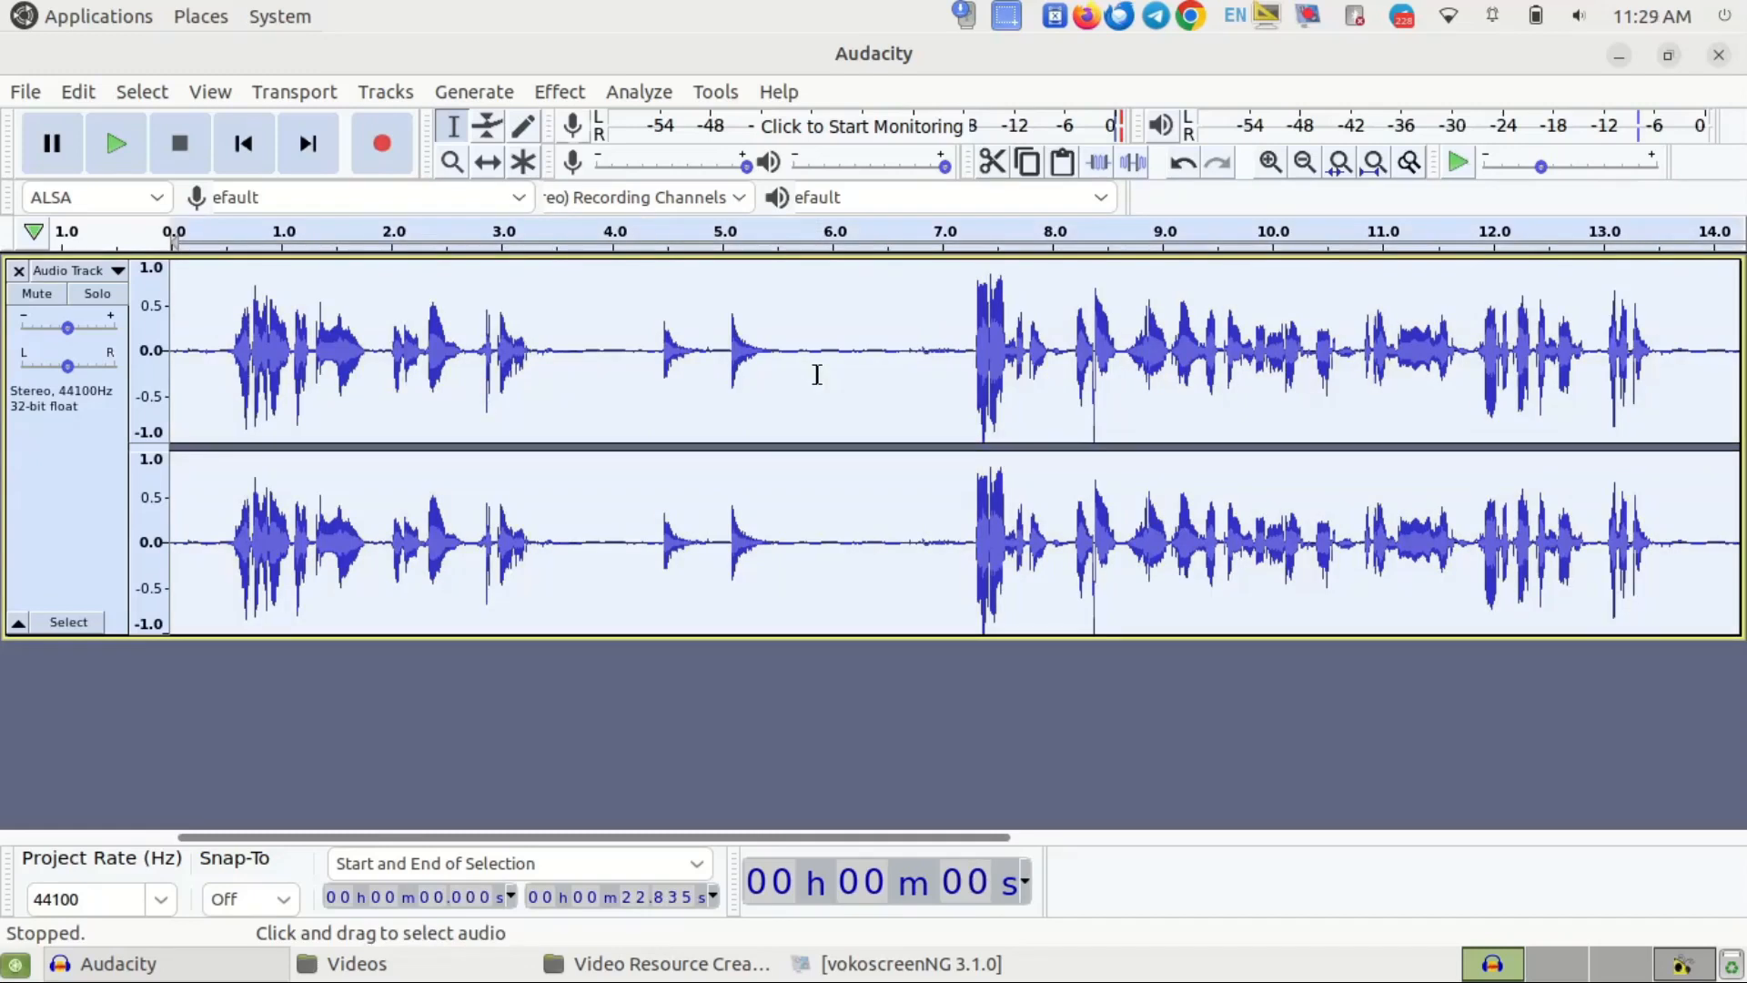
click(568, 91)
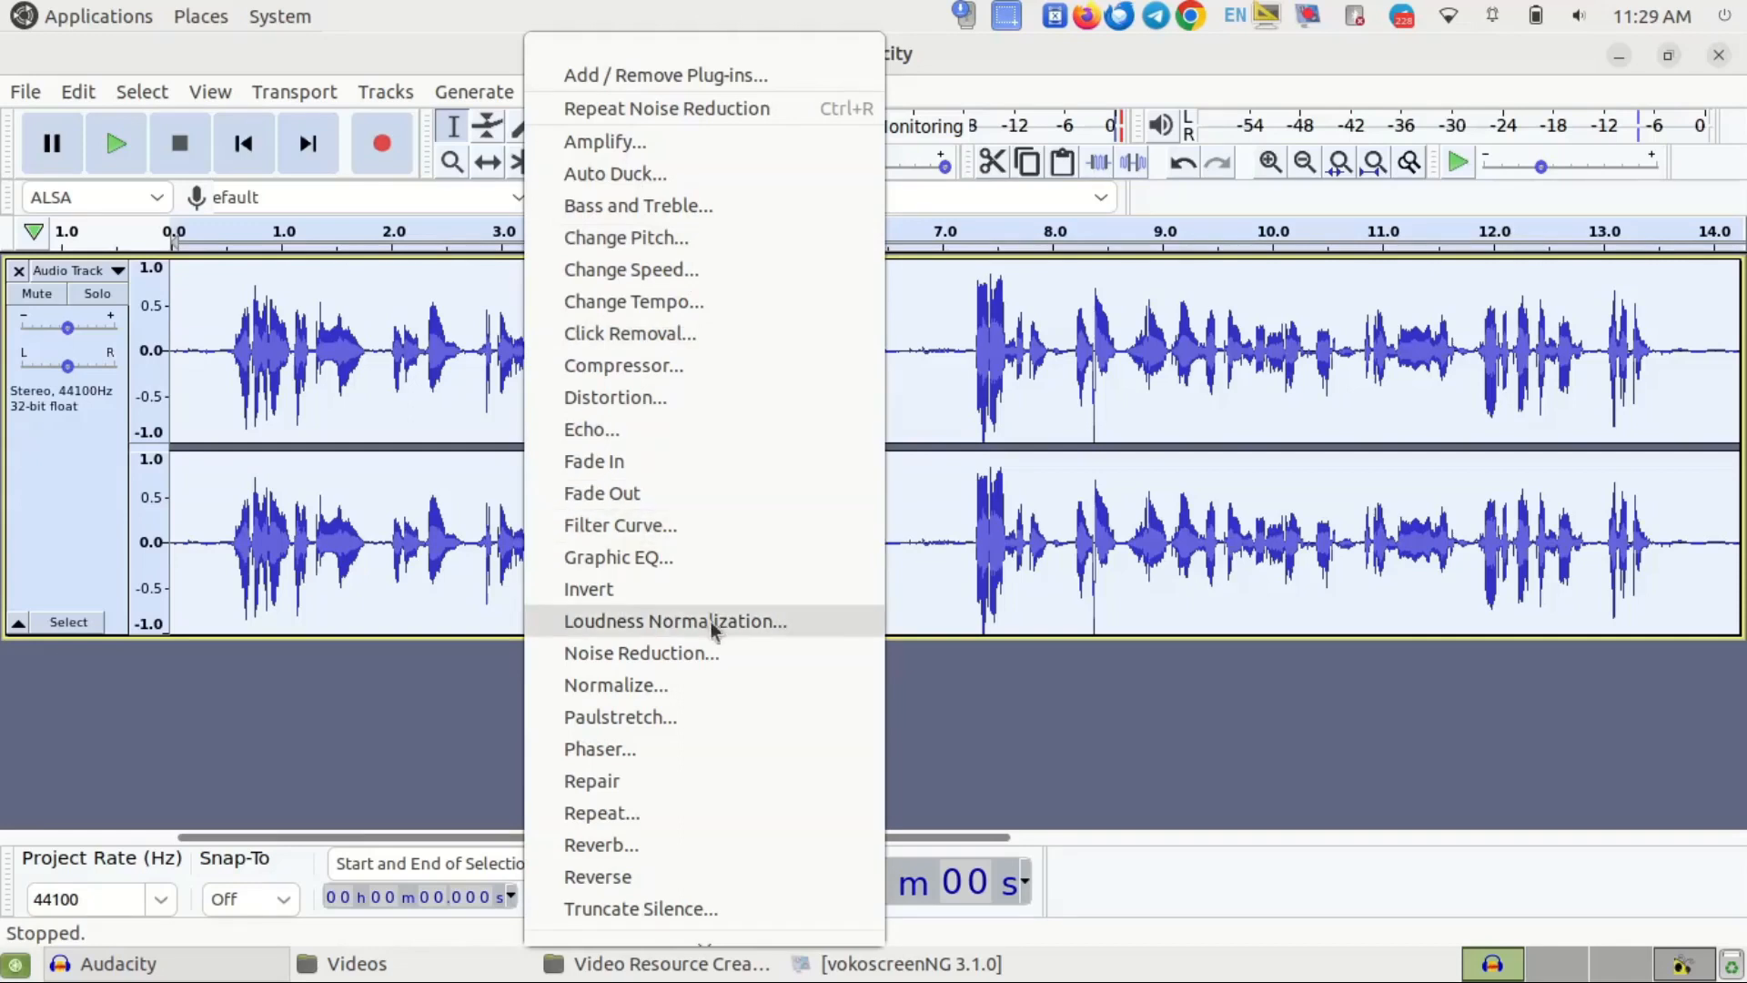
click(712, 651)
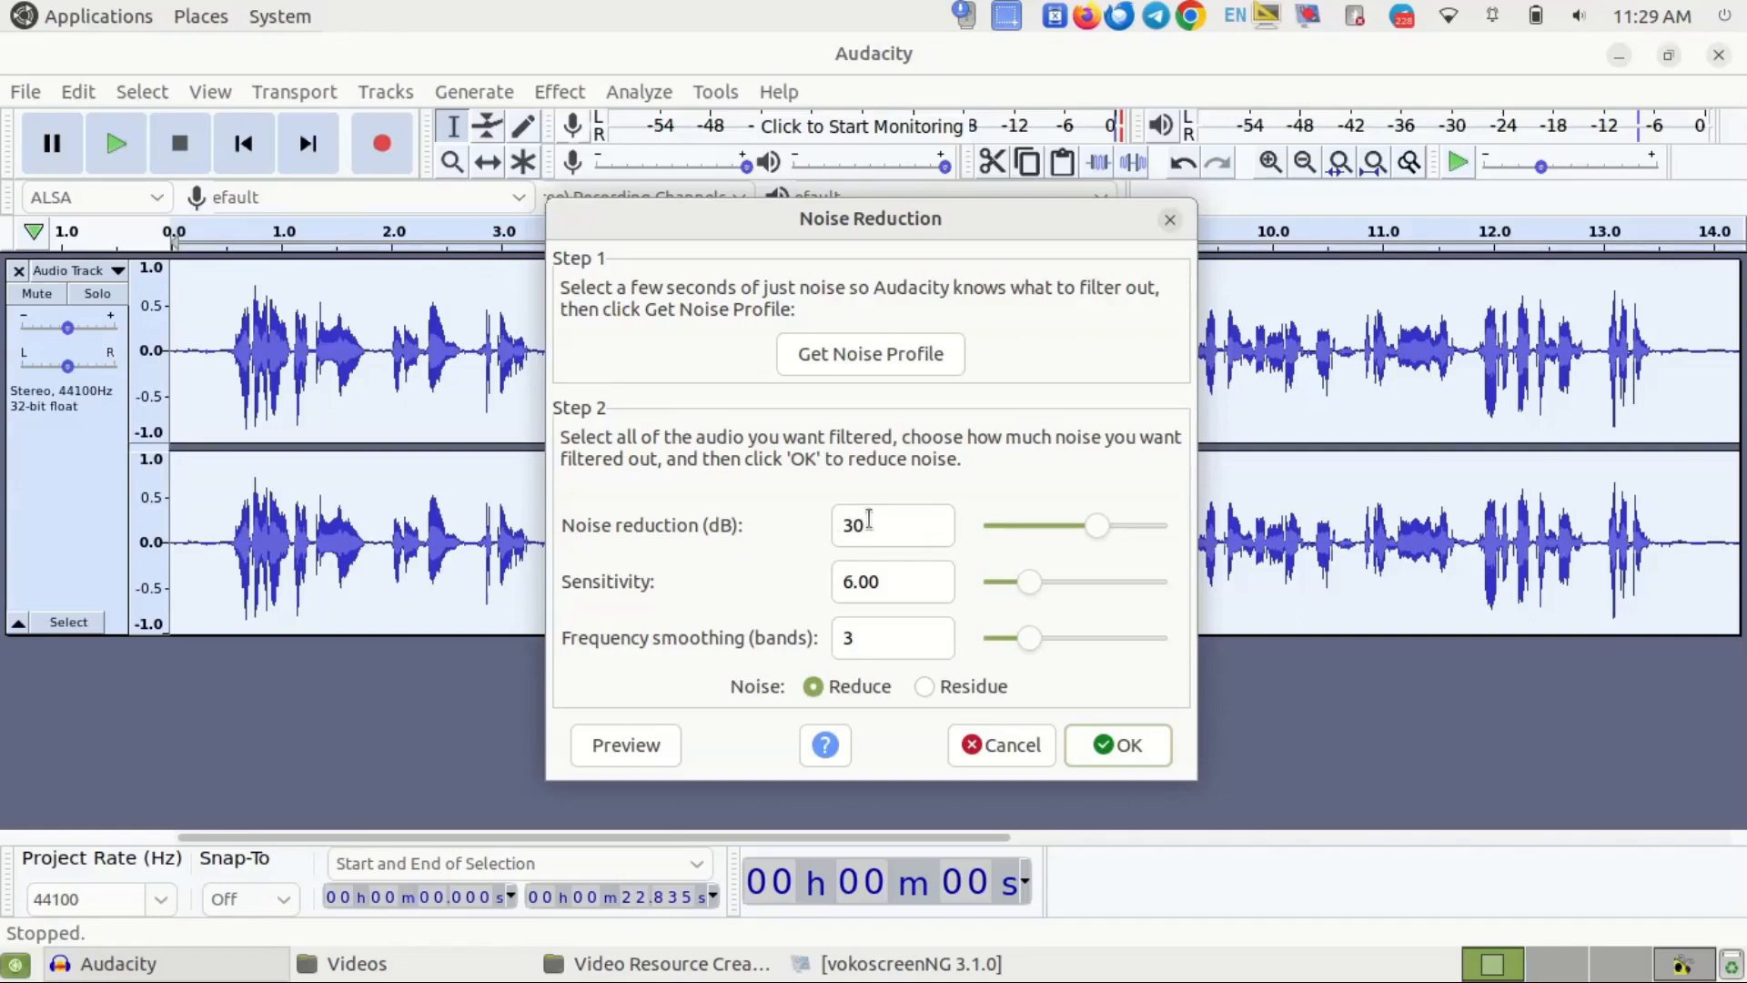
drag(872, 517, 838, 518)
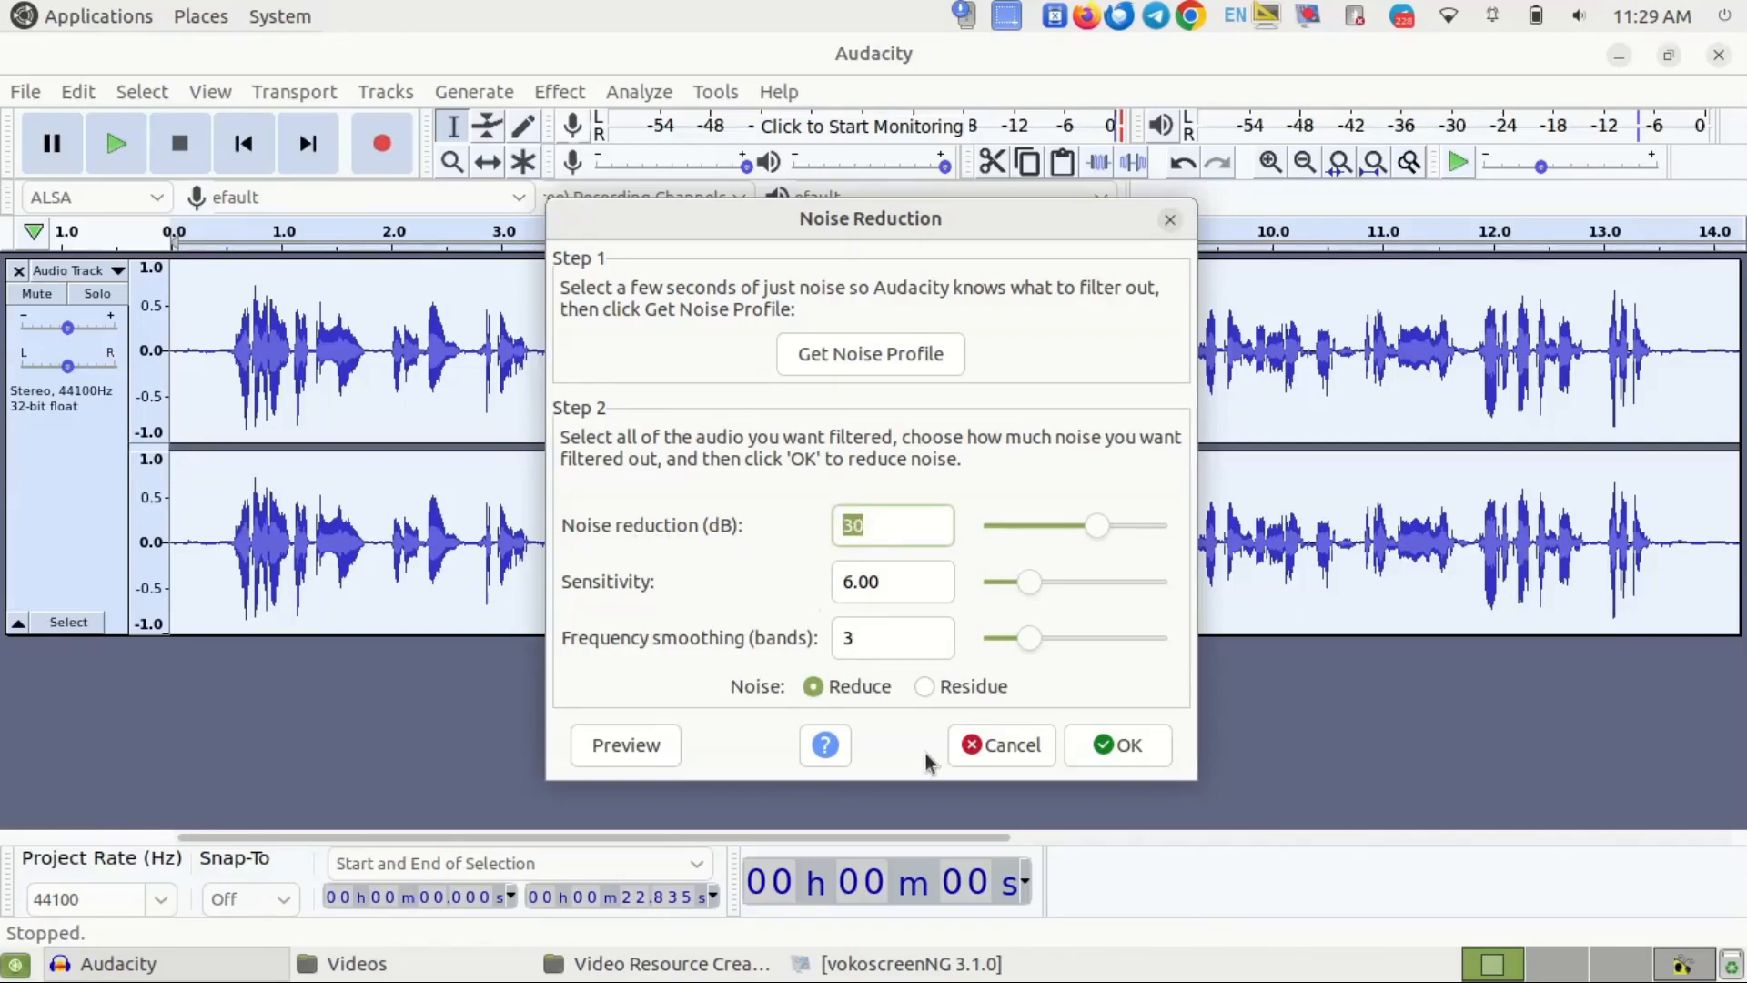
click(1112, 746)
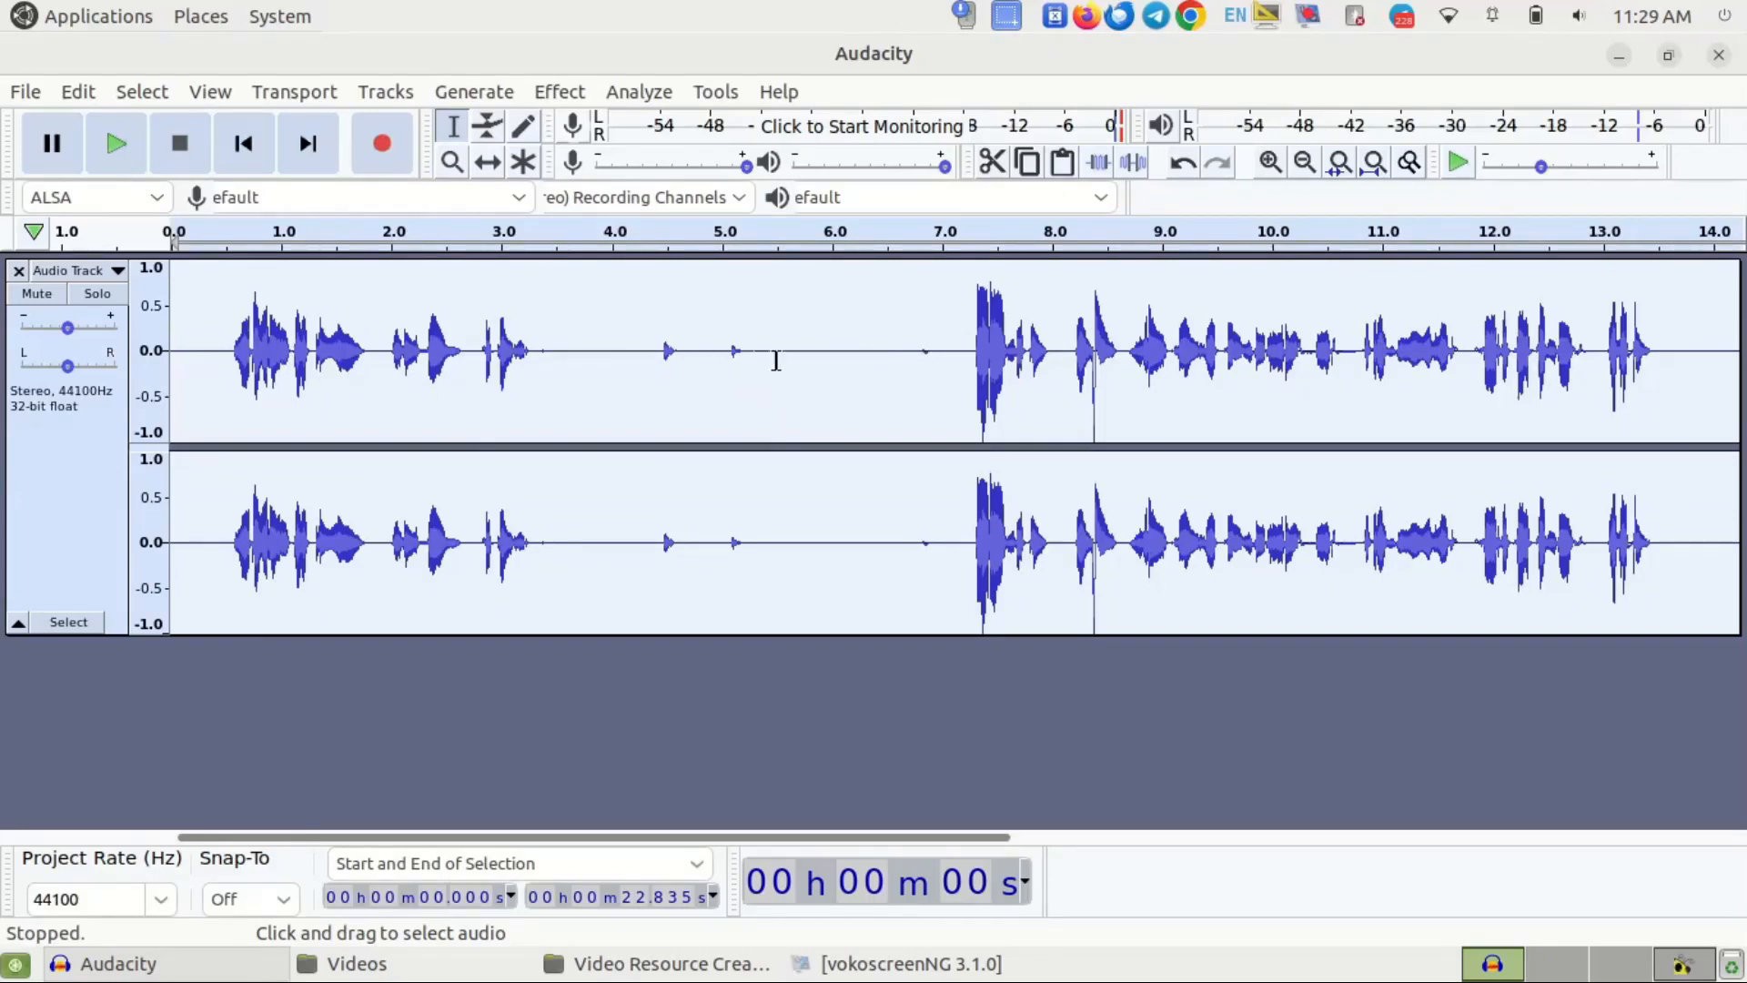
- Capture a new noise profile from the remaining spike between about 16.5 and 16.9 s
drag(725, 838, 1278, 349)
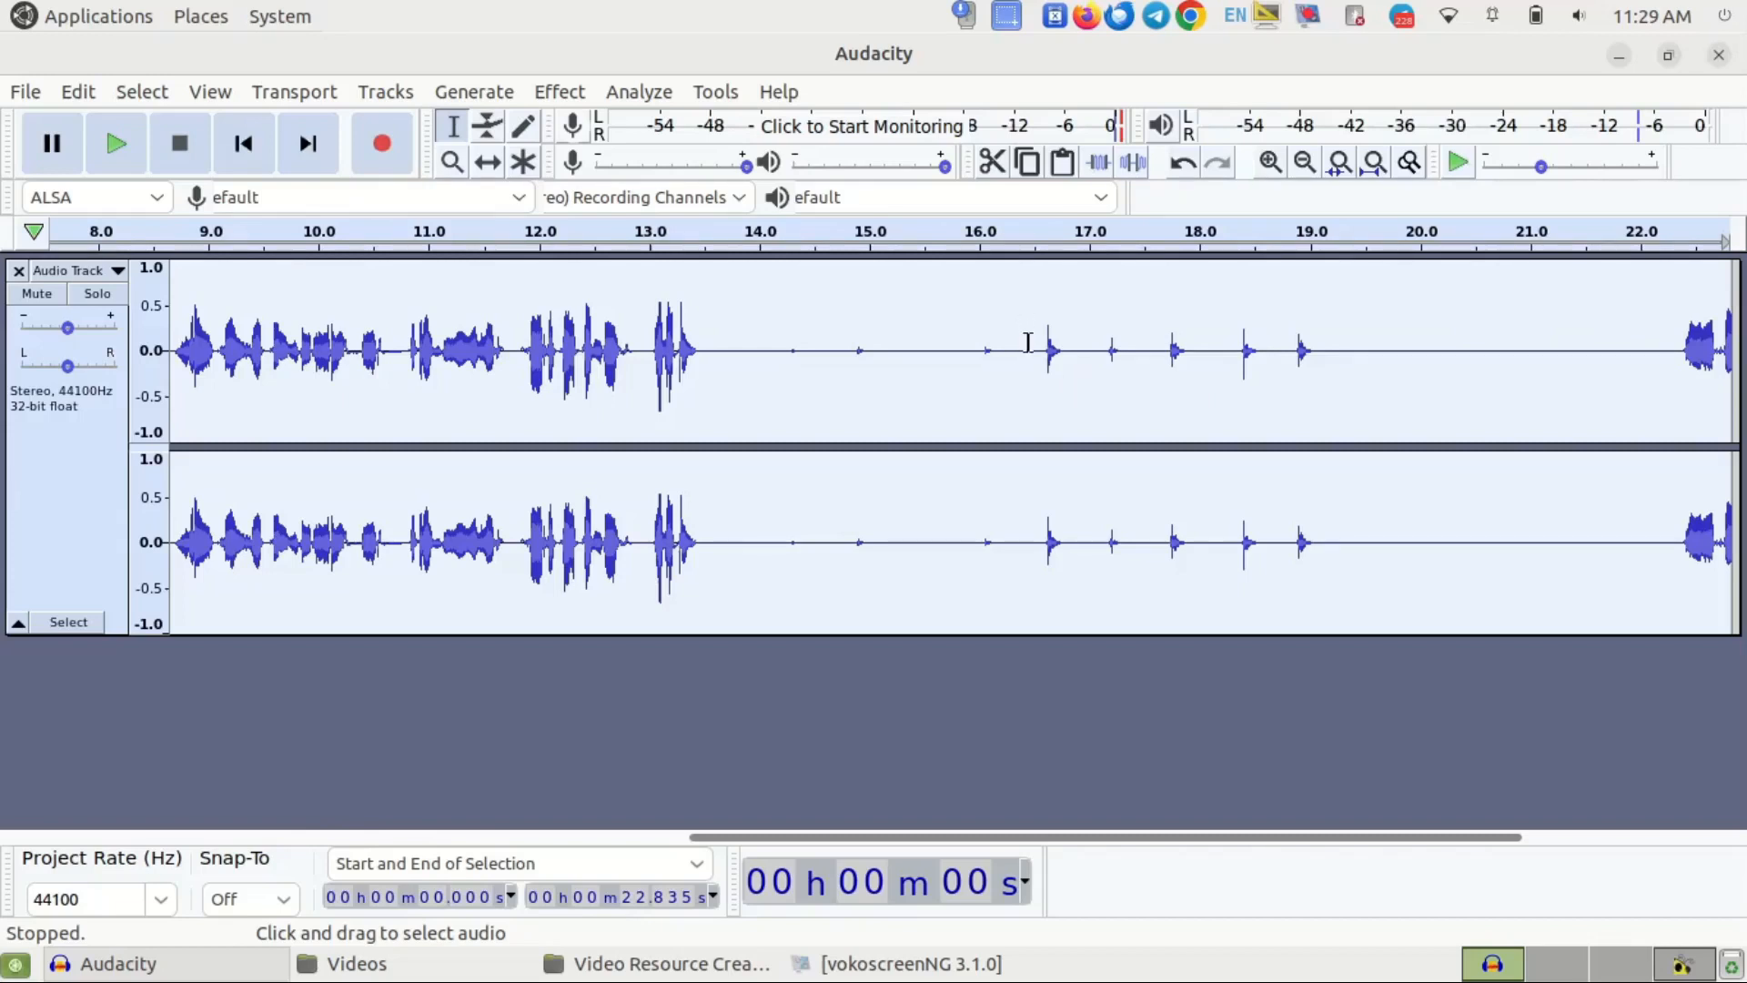
drag(1035, 345, 1074, 349)
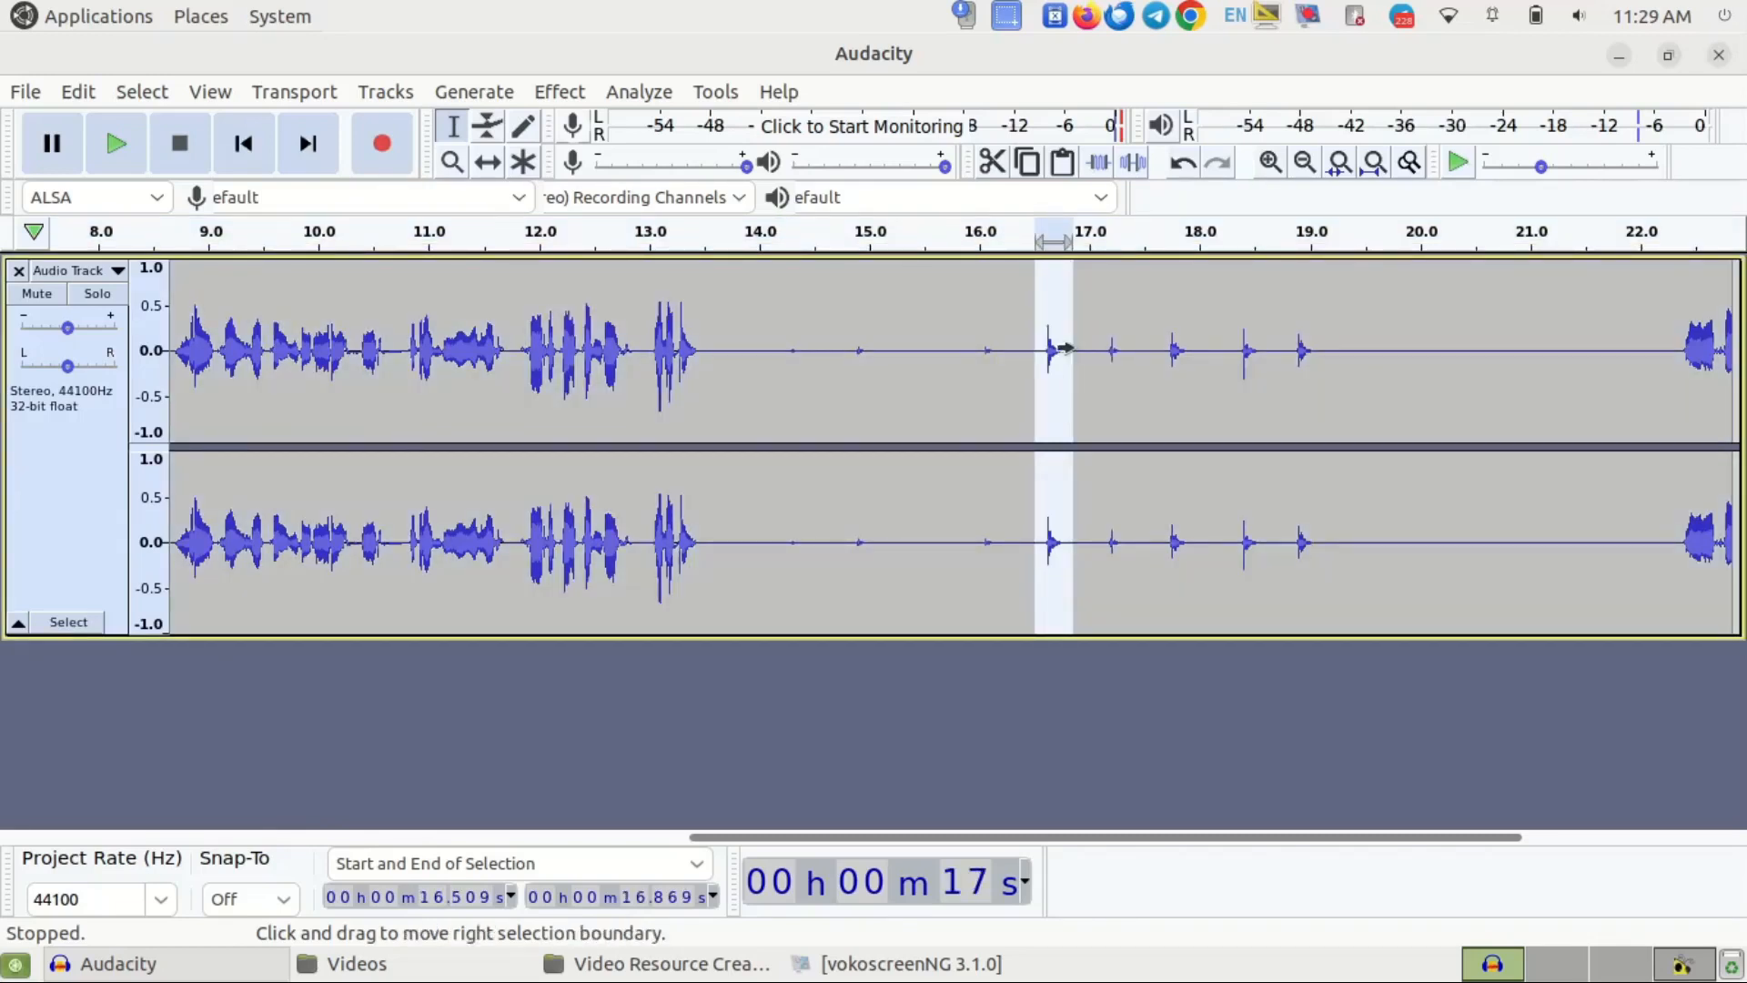
click(560, 92)
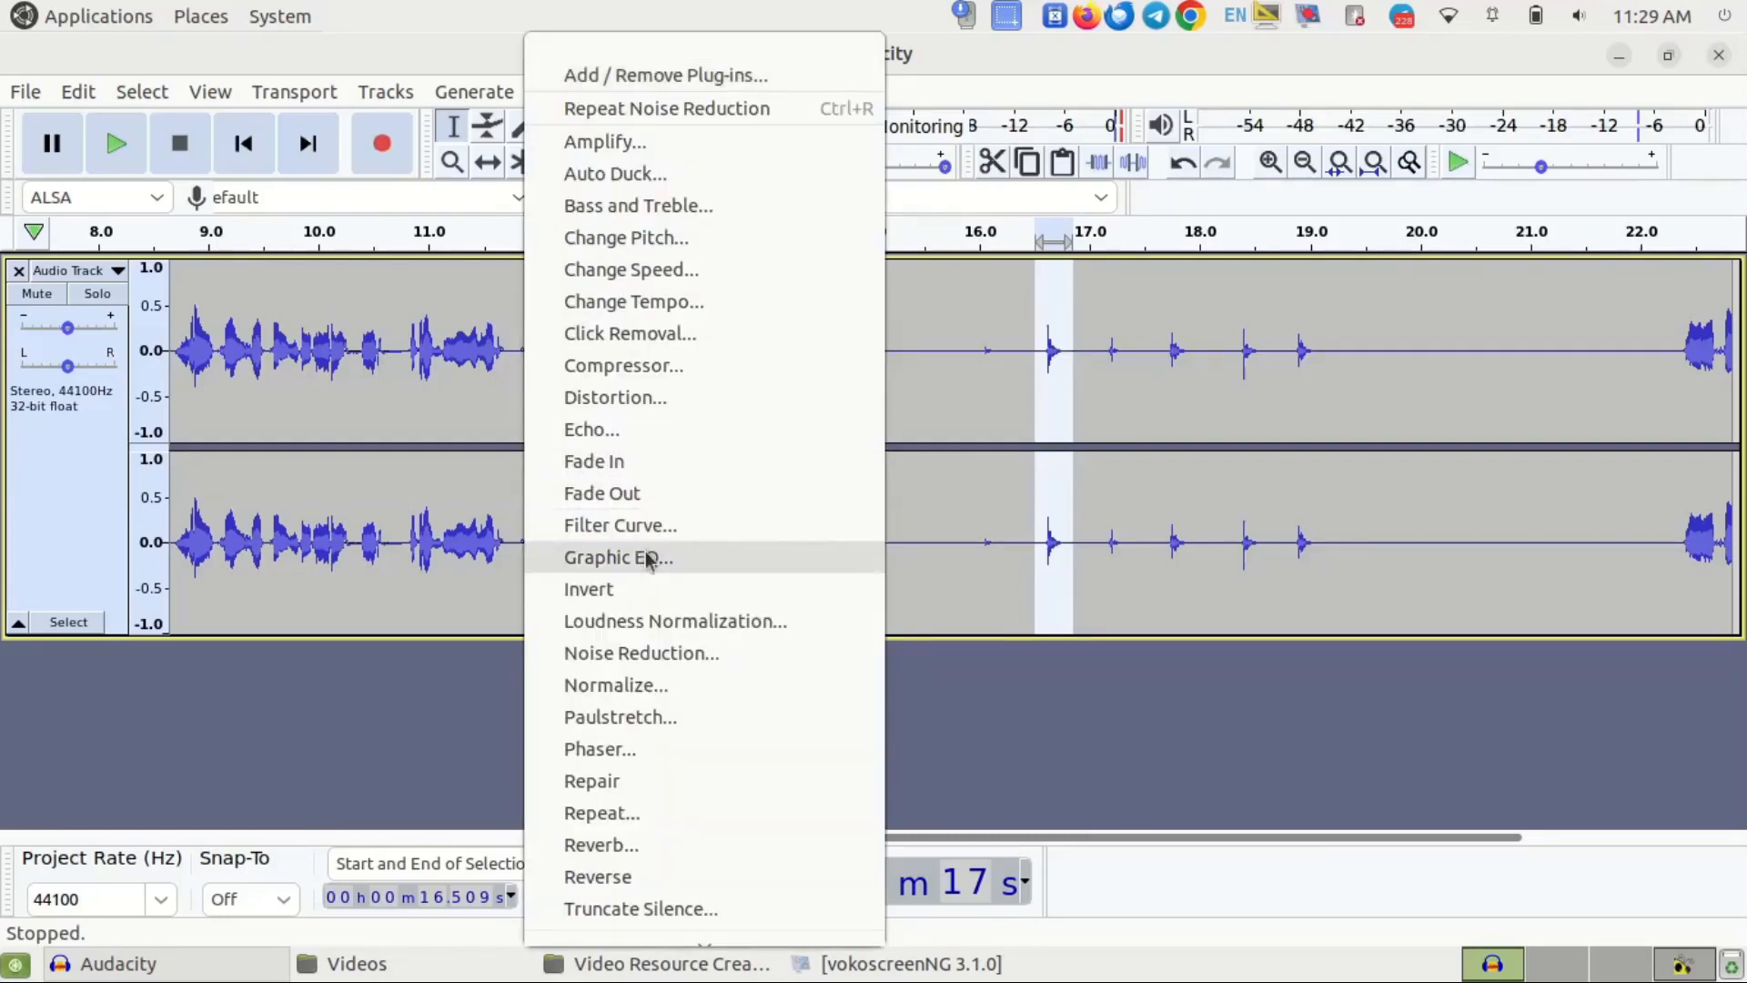
click(651, 652)
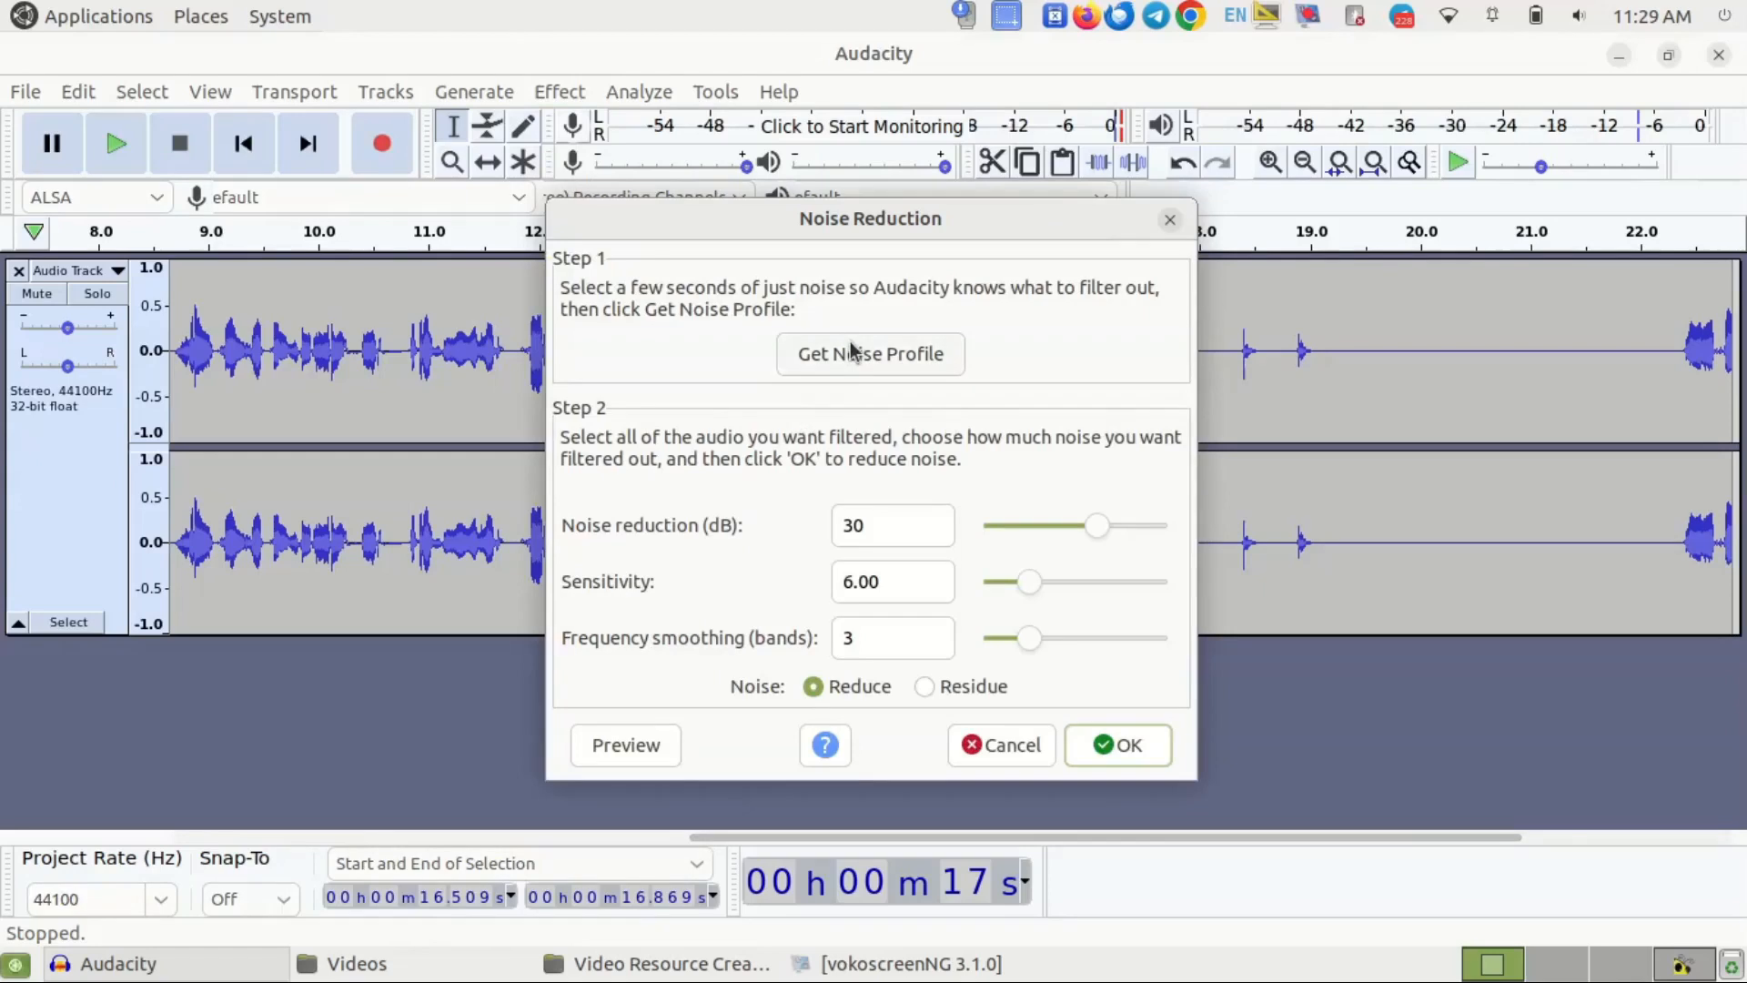
click(855, 357)
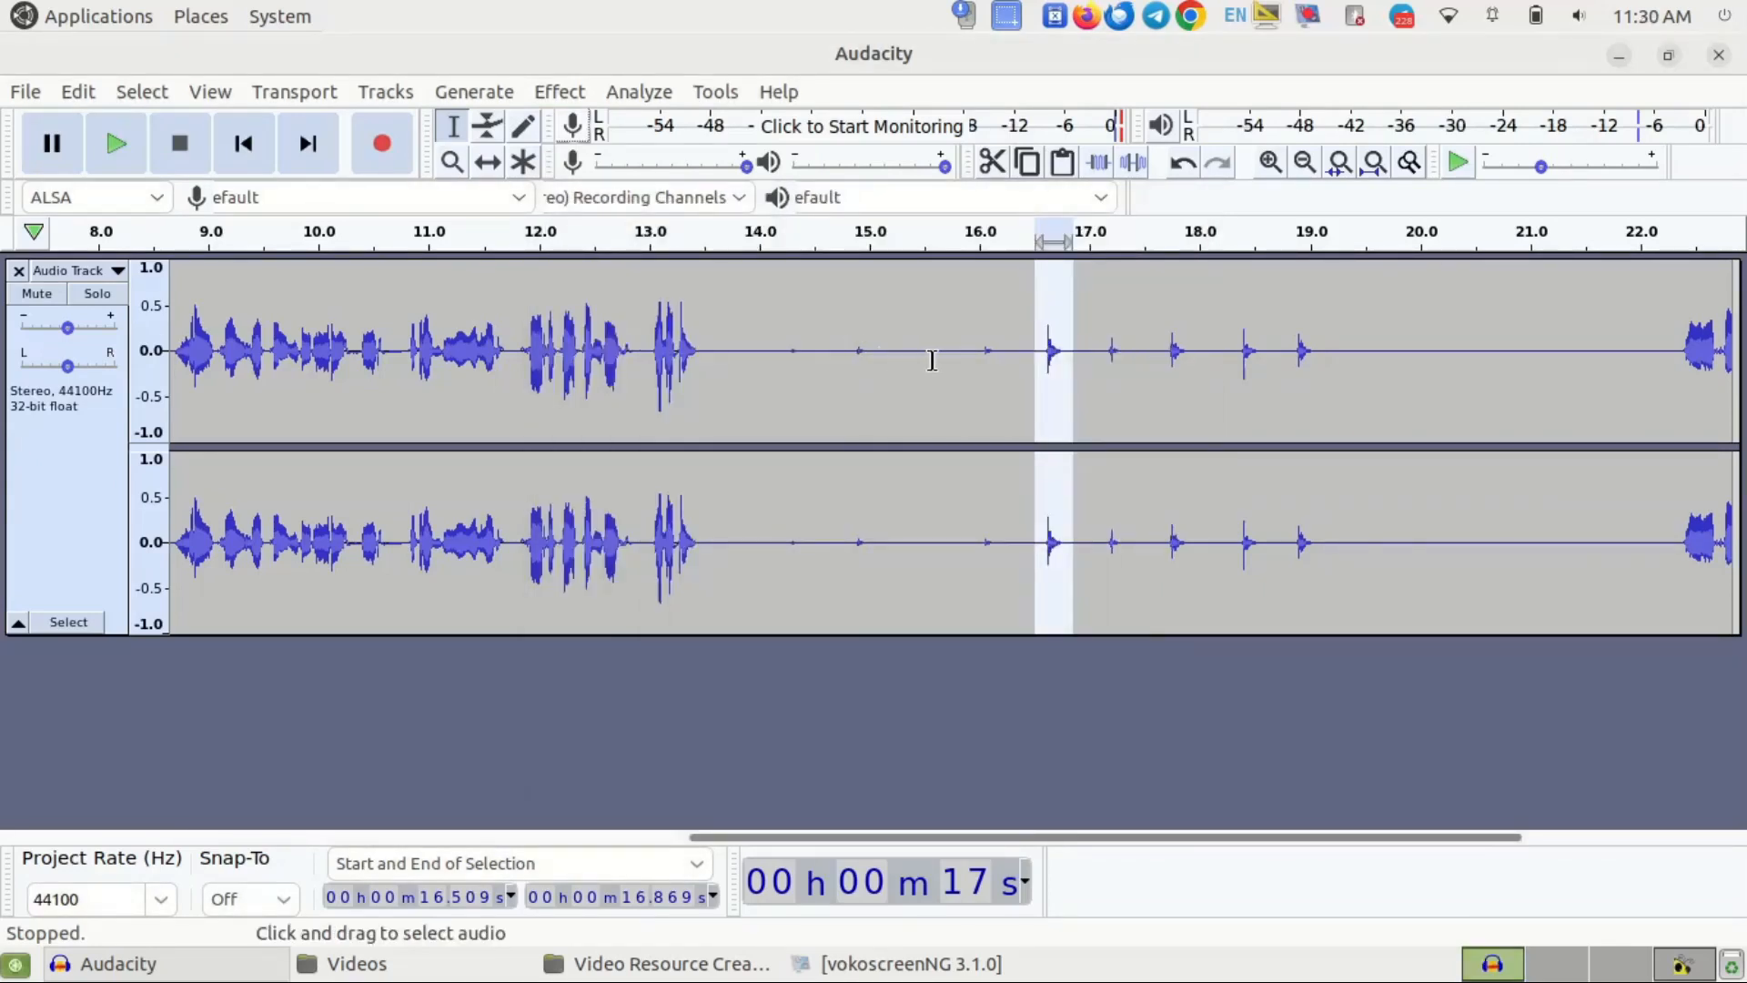
- Apply Noise Reduction to the entire recording again with the reduction raised to 35 dB
key(ctrl+a)
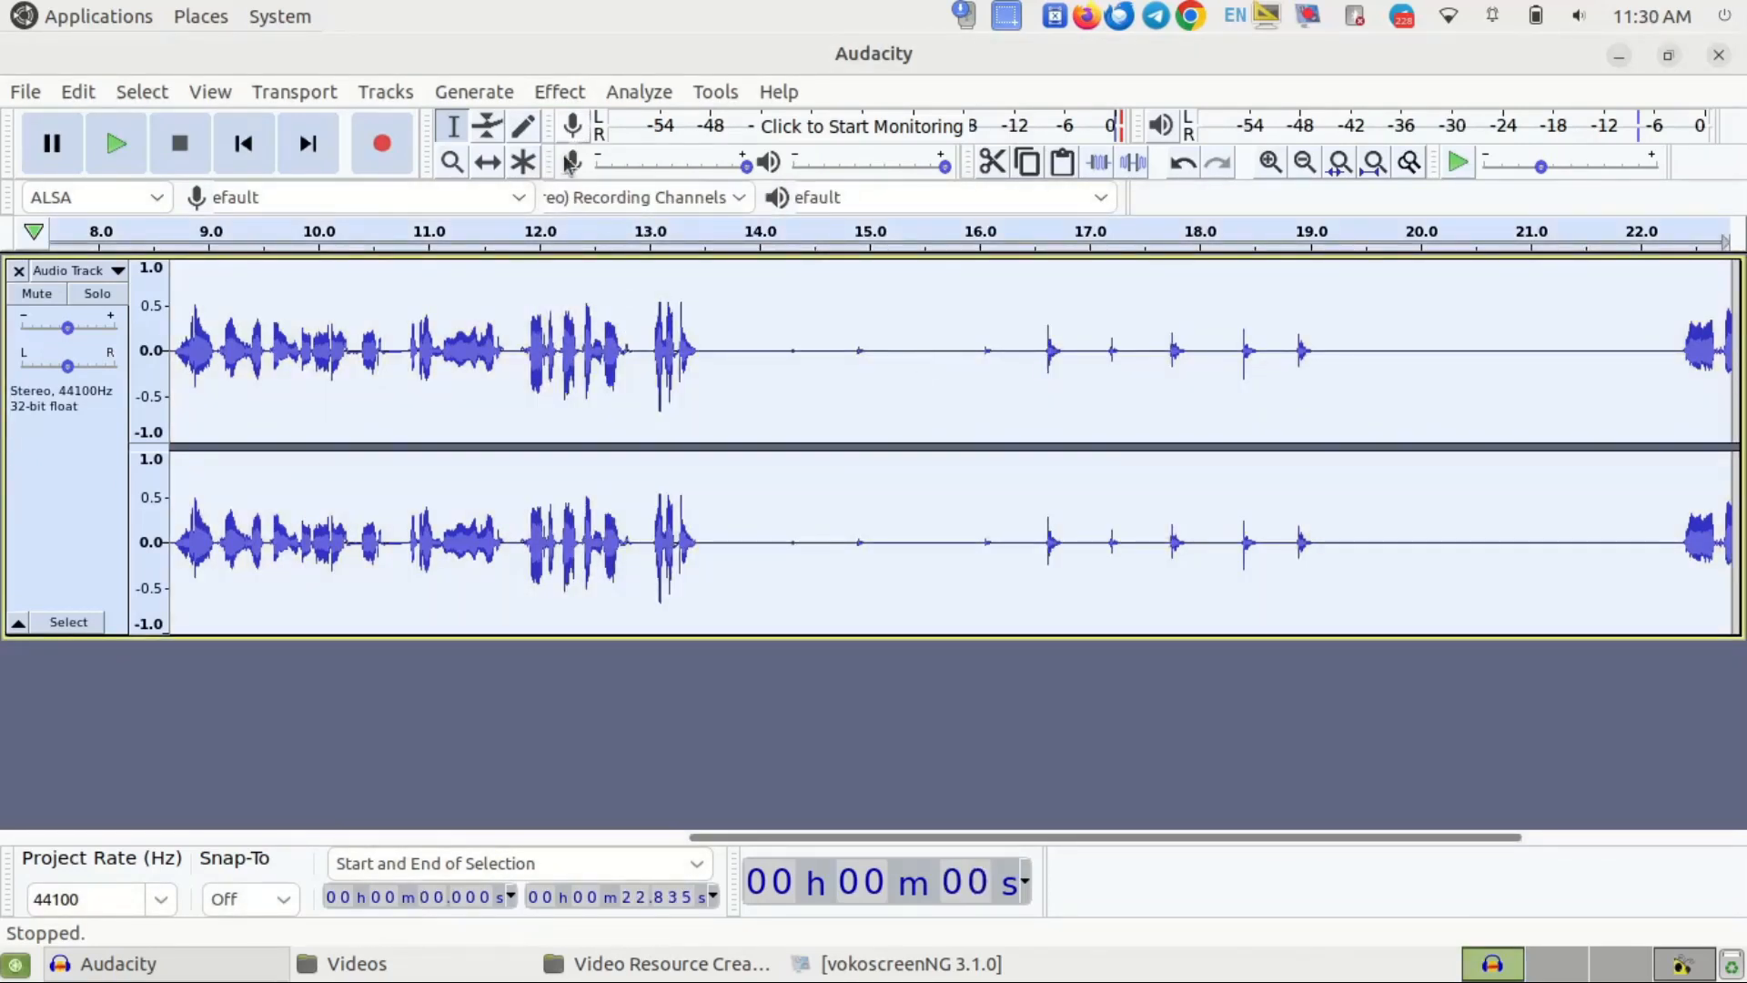
click(566, 95)
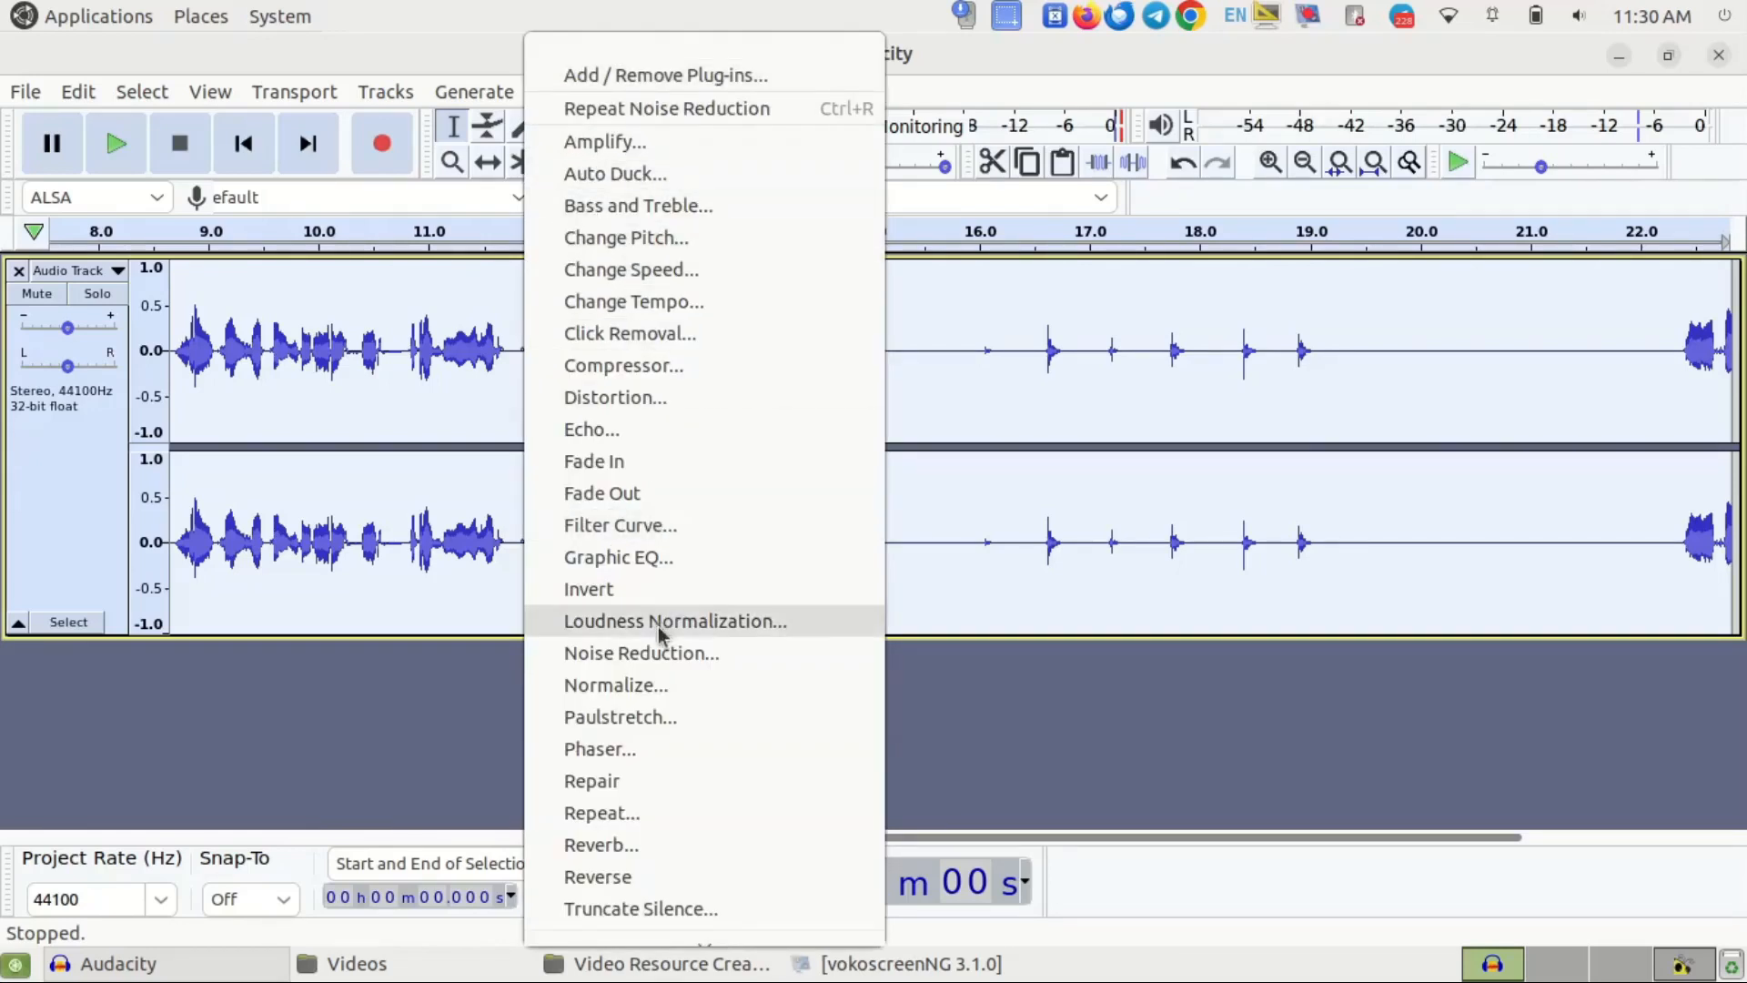
click(657, 654)
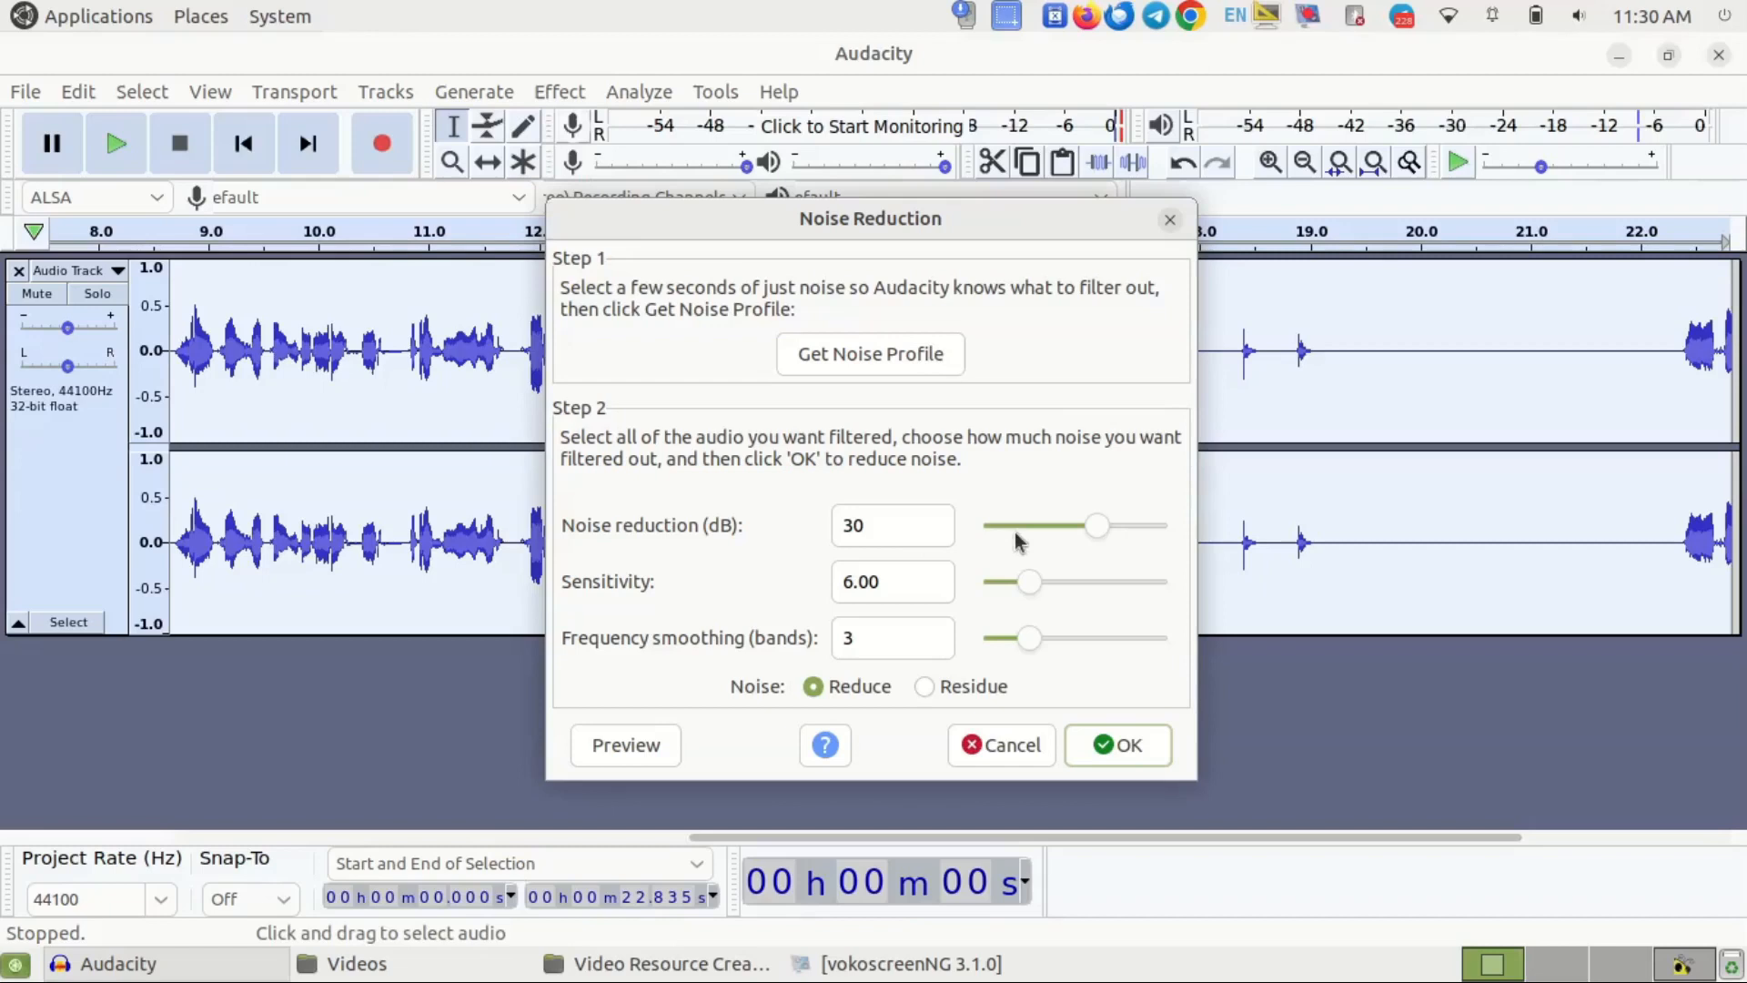
click(1099, 529)
drag(1101, 535, 1129, 537)
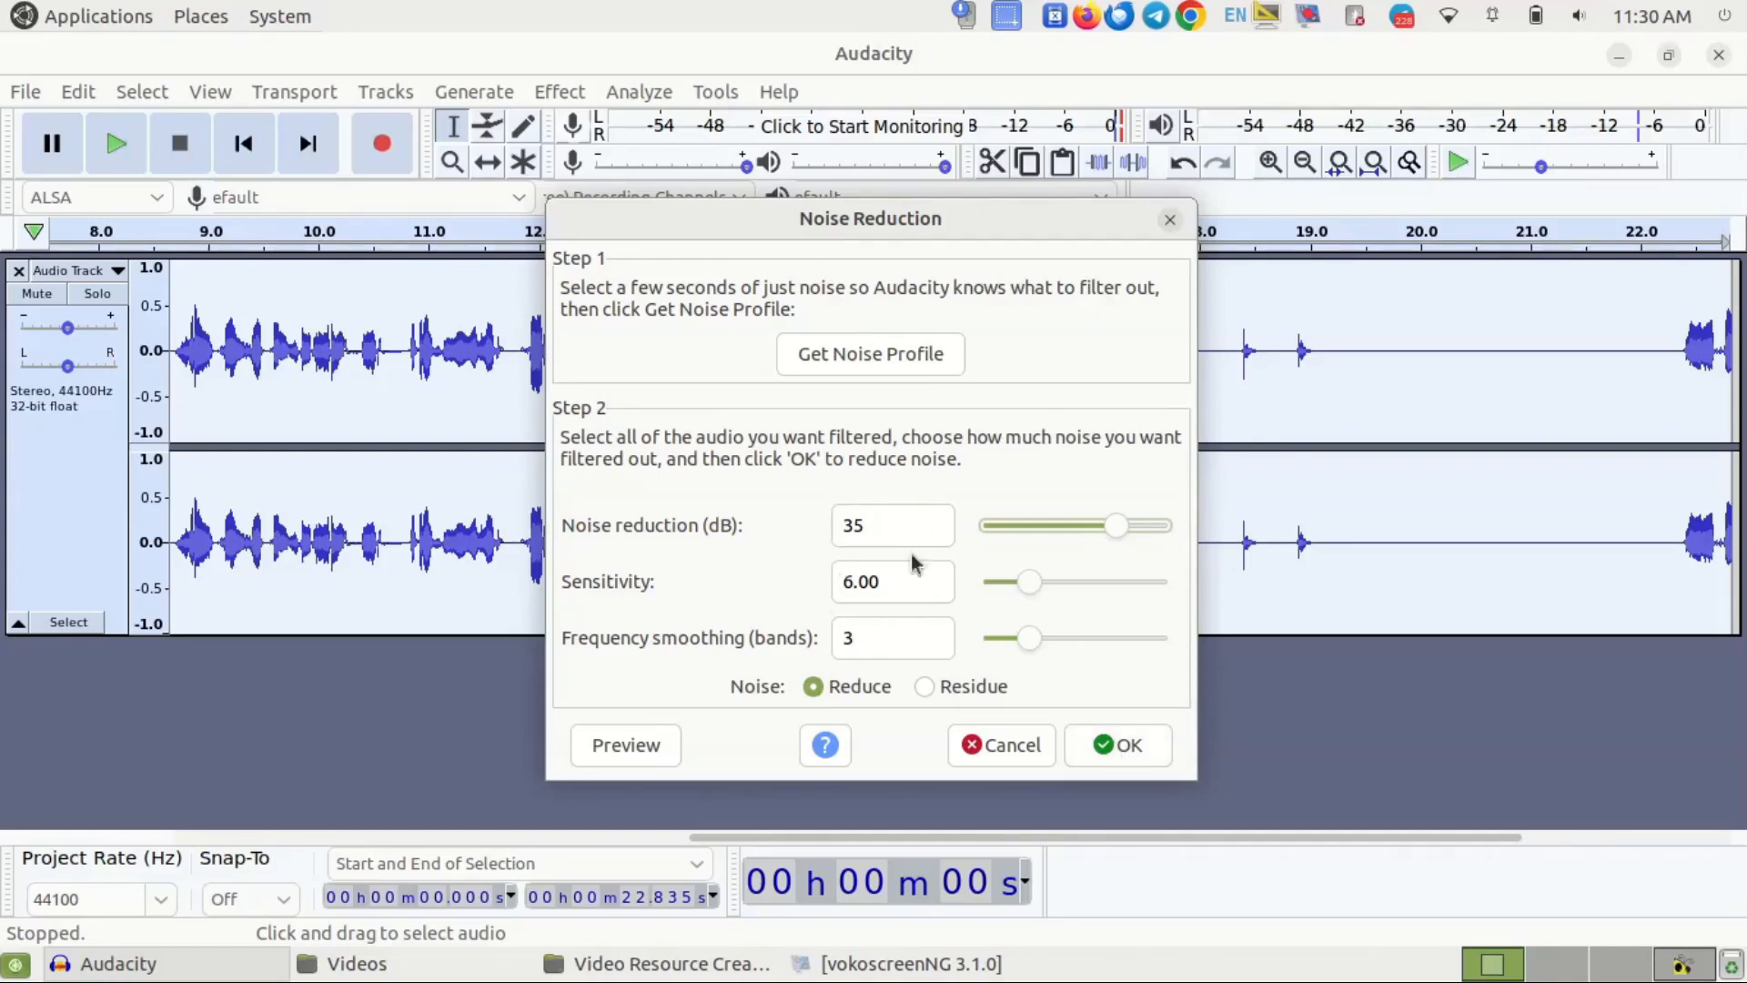
click(1104, 747)
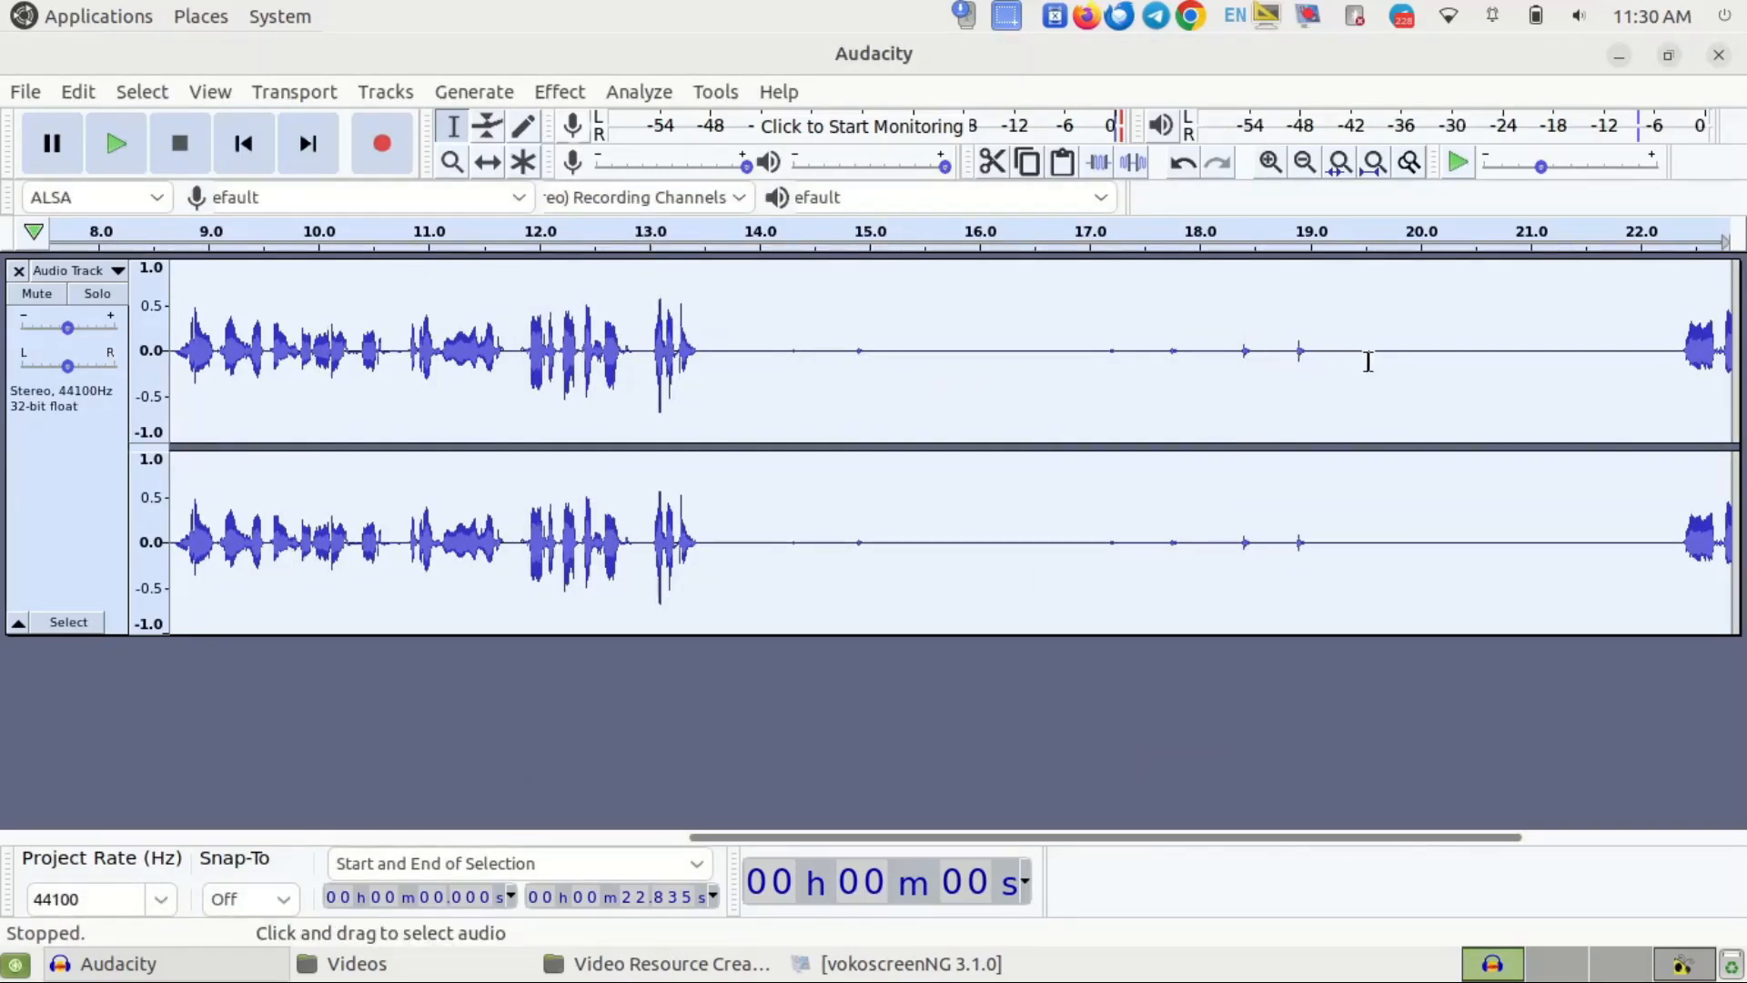
- Silence the audio from about 14.7 to 19.2 s that holds the leftover spikes
click(1029, 419)
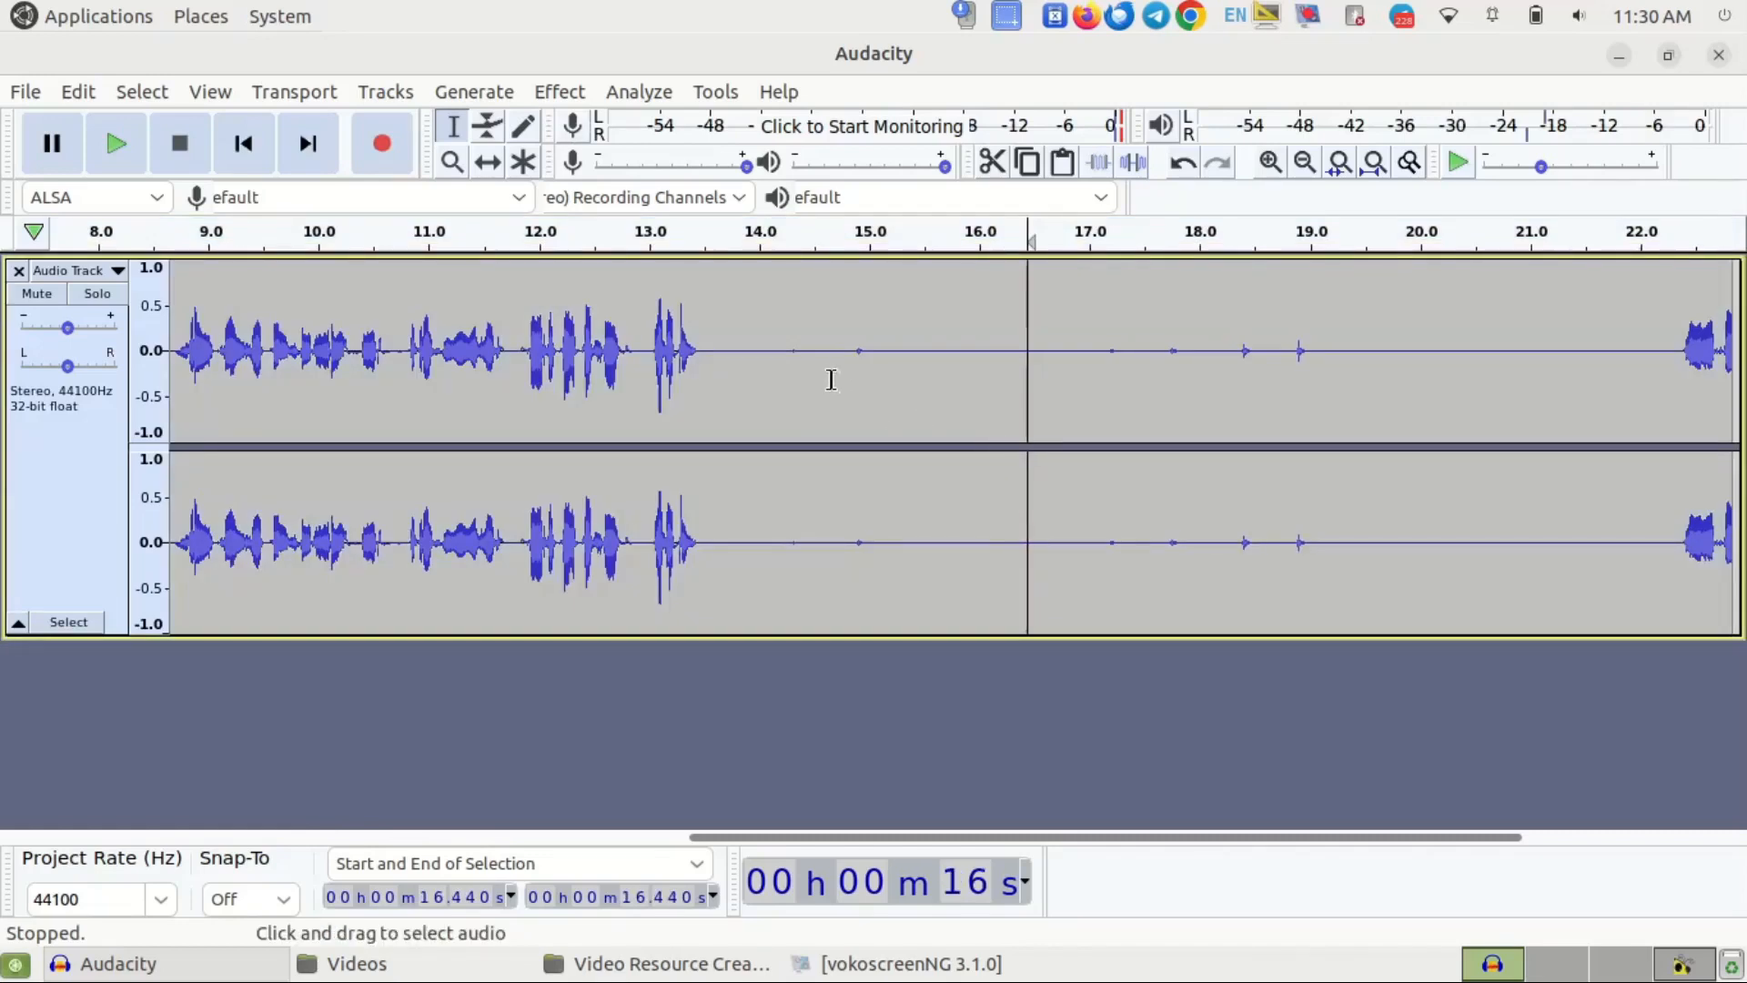
drag(831, 374, 1332, 389)
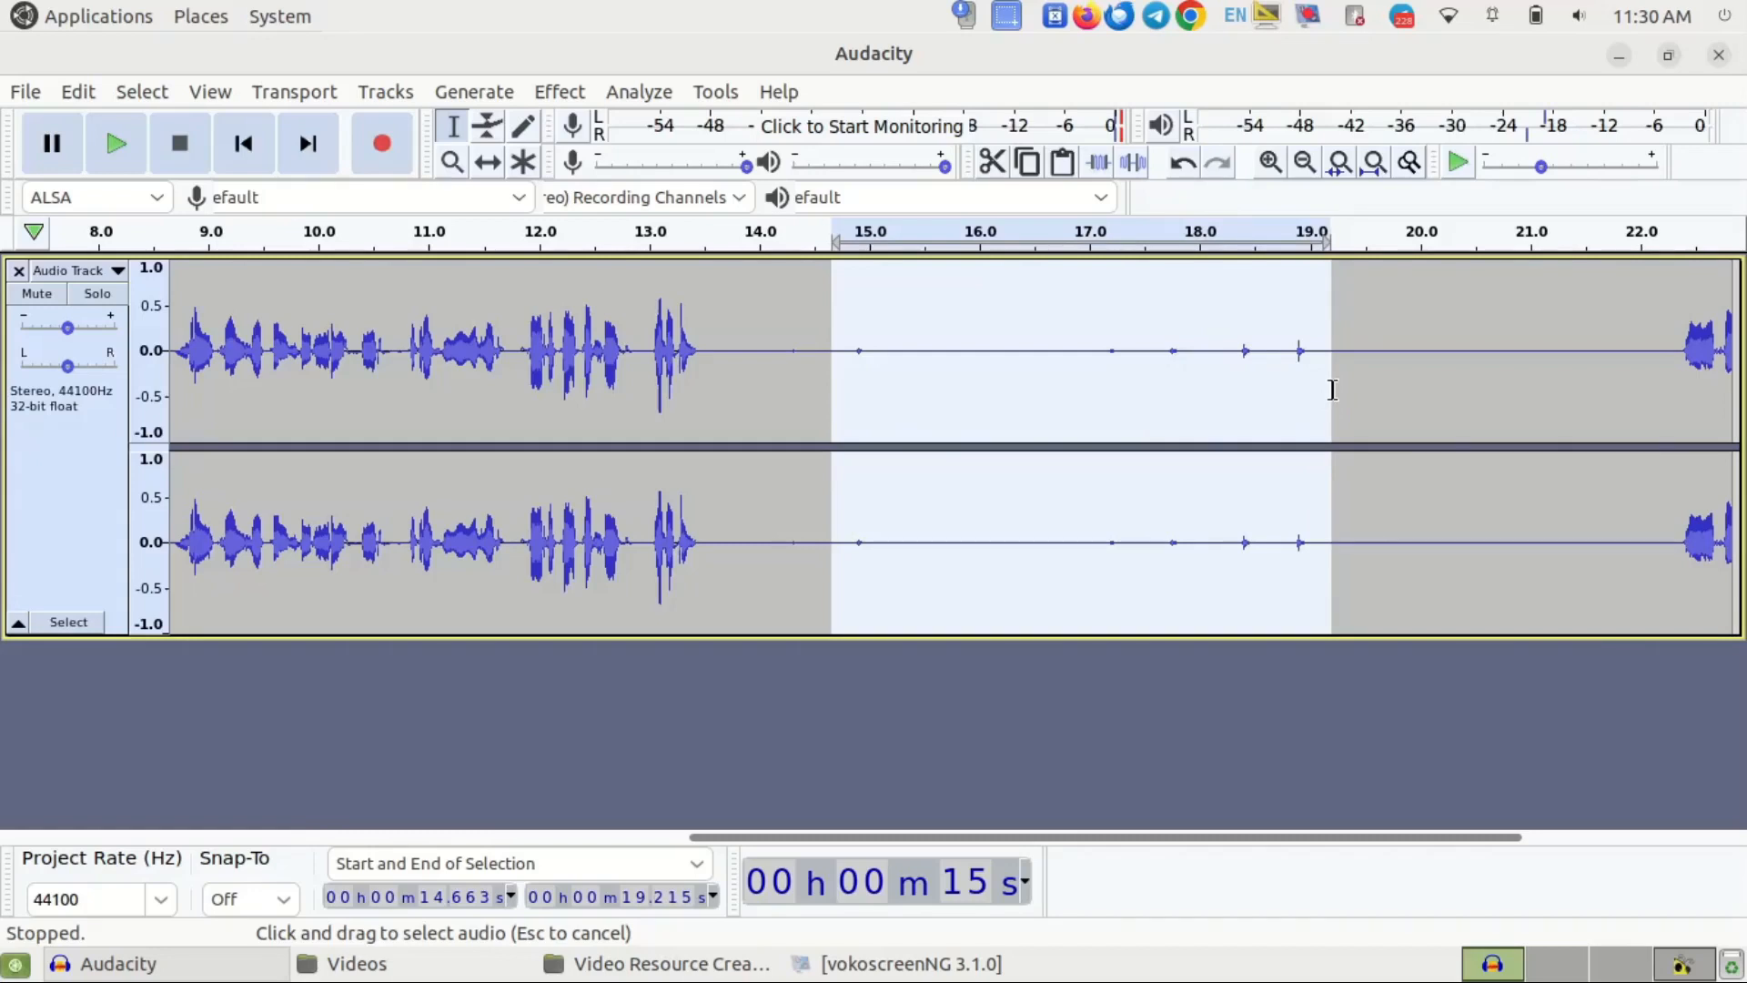
click(1135, 167)
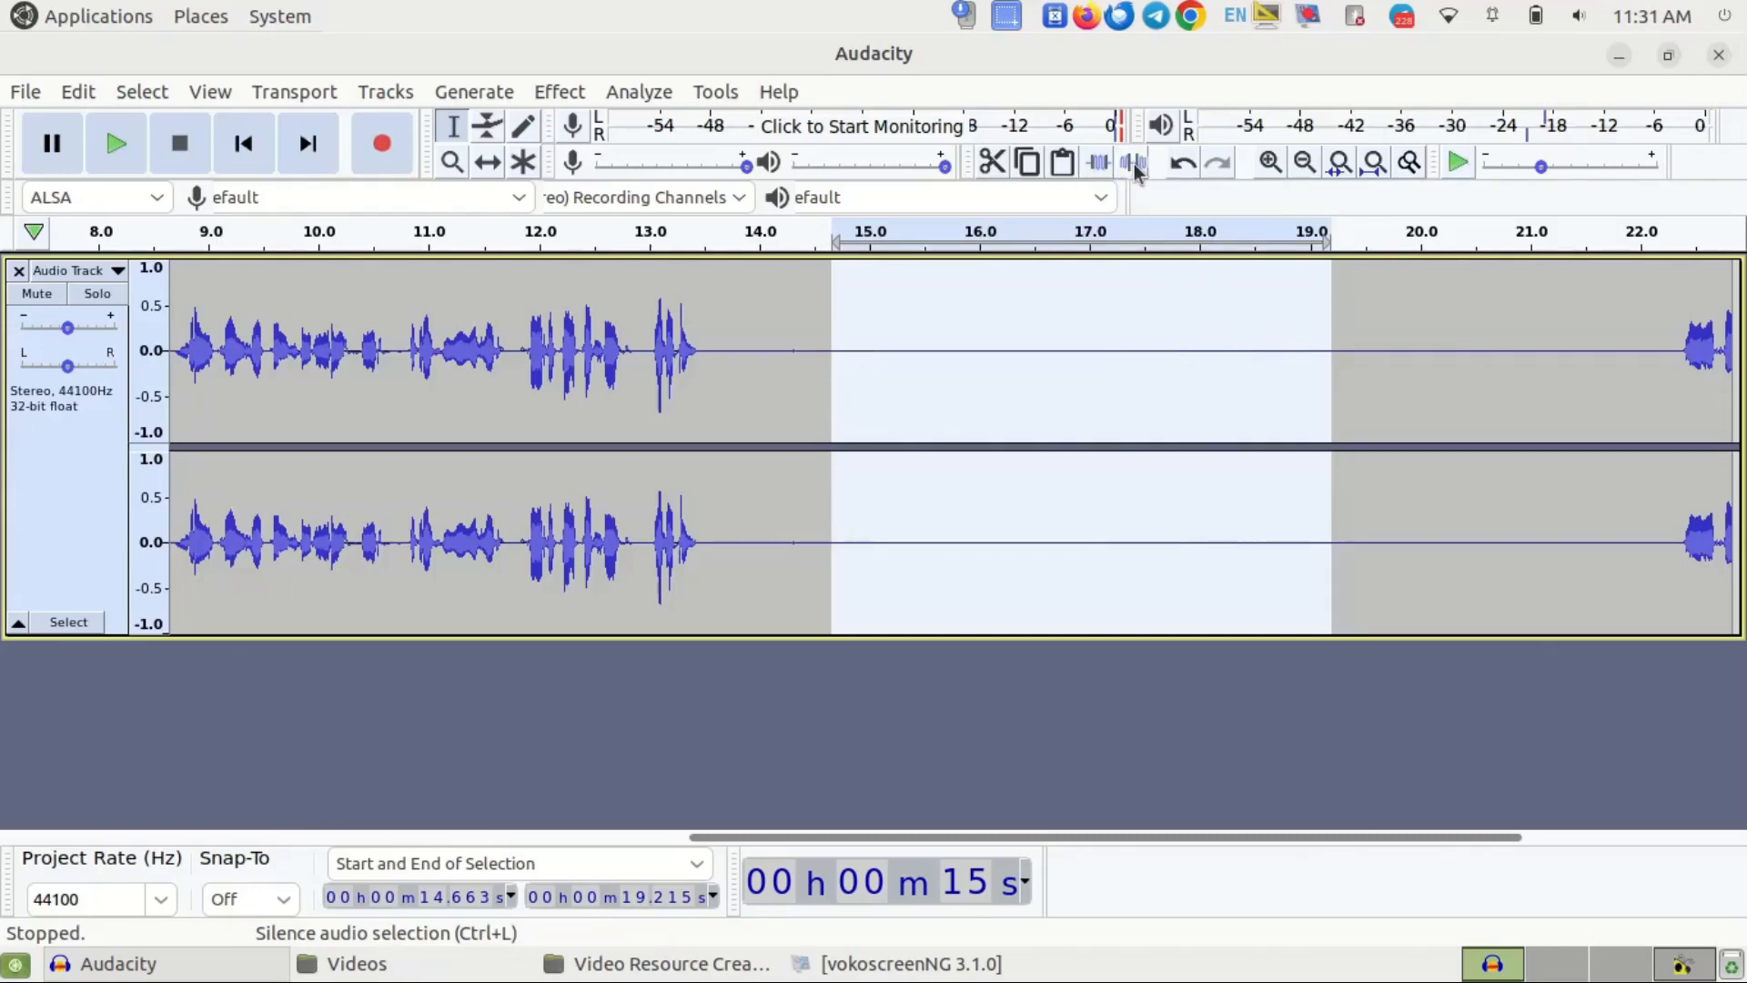
- Play the silenced section from about 14.5 s to check it
click(814, 335)
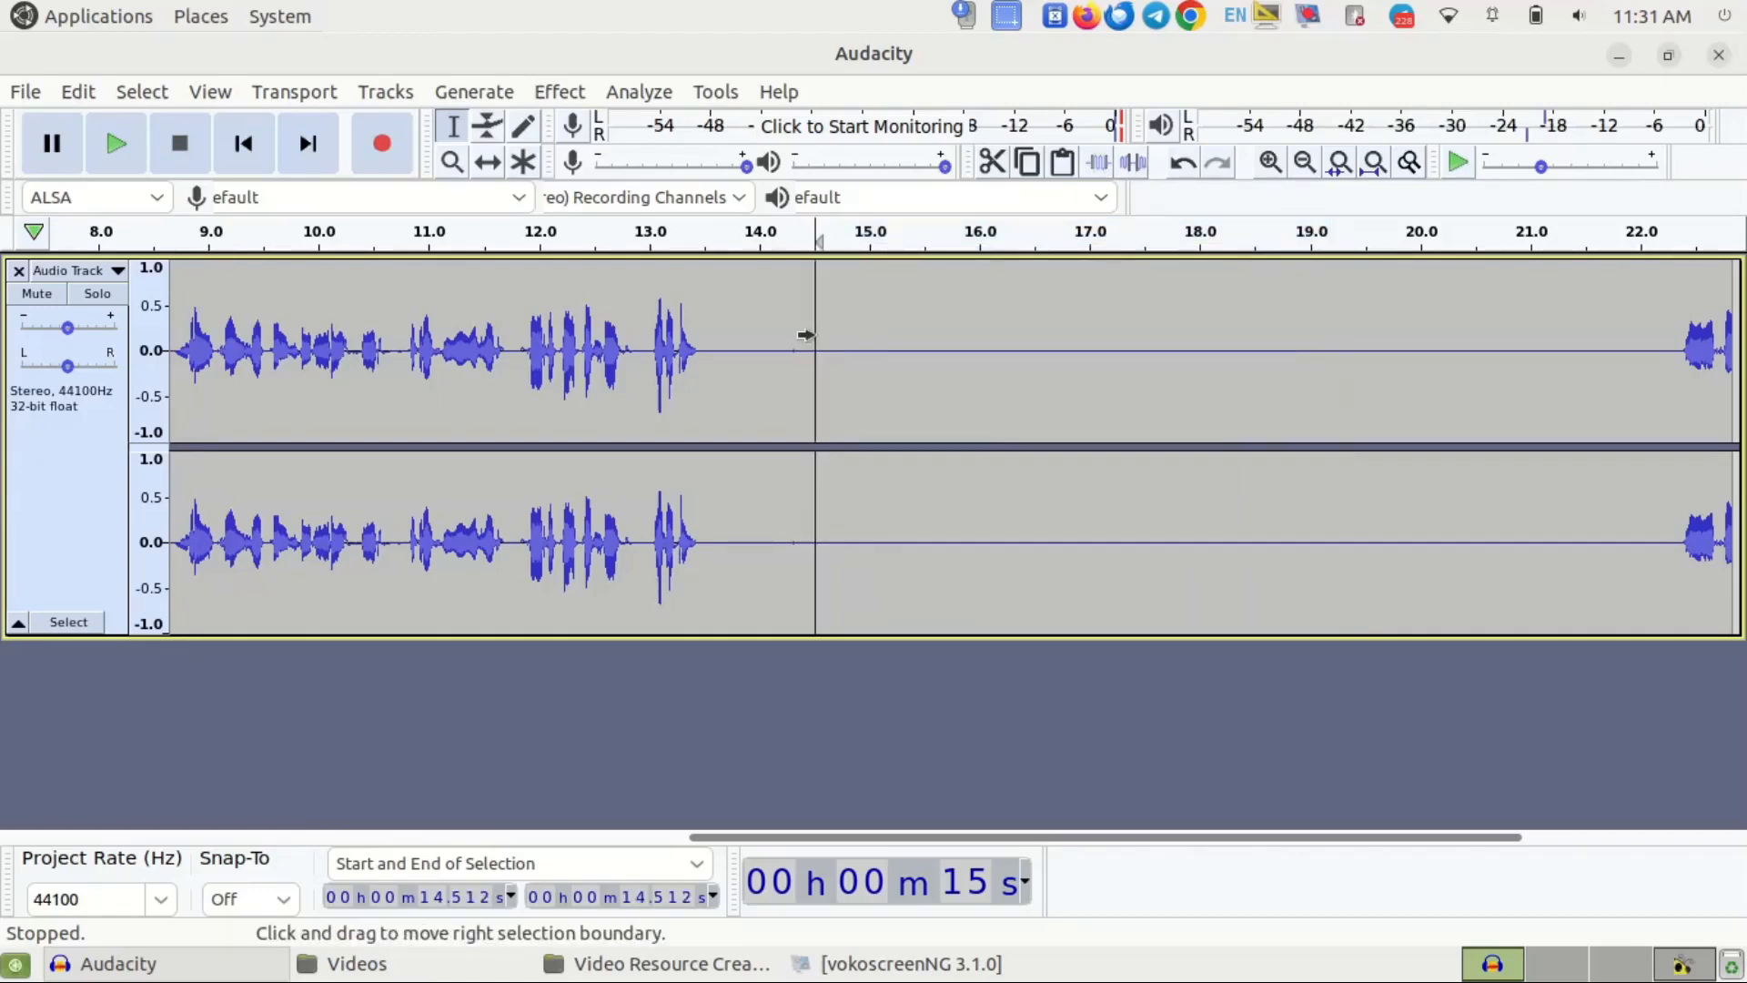
key(space)
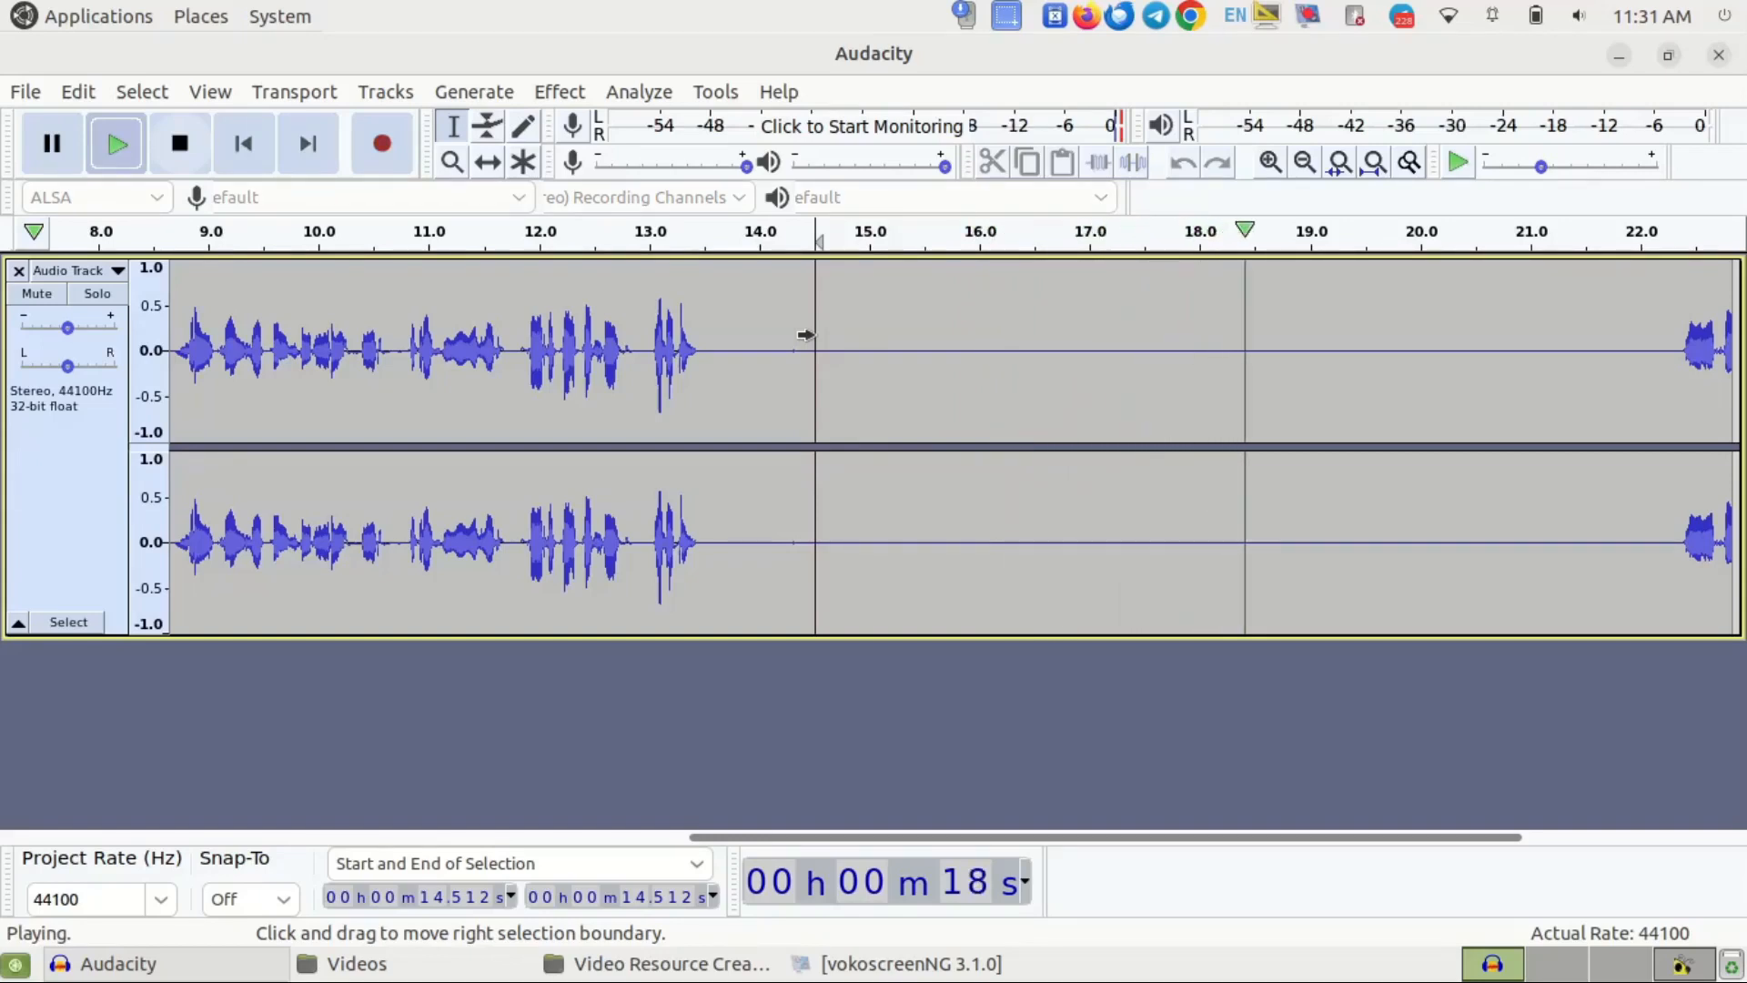
key(space)
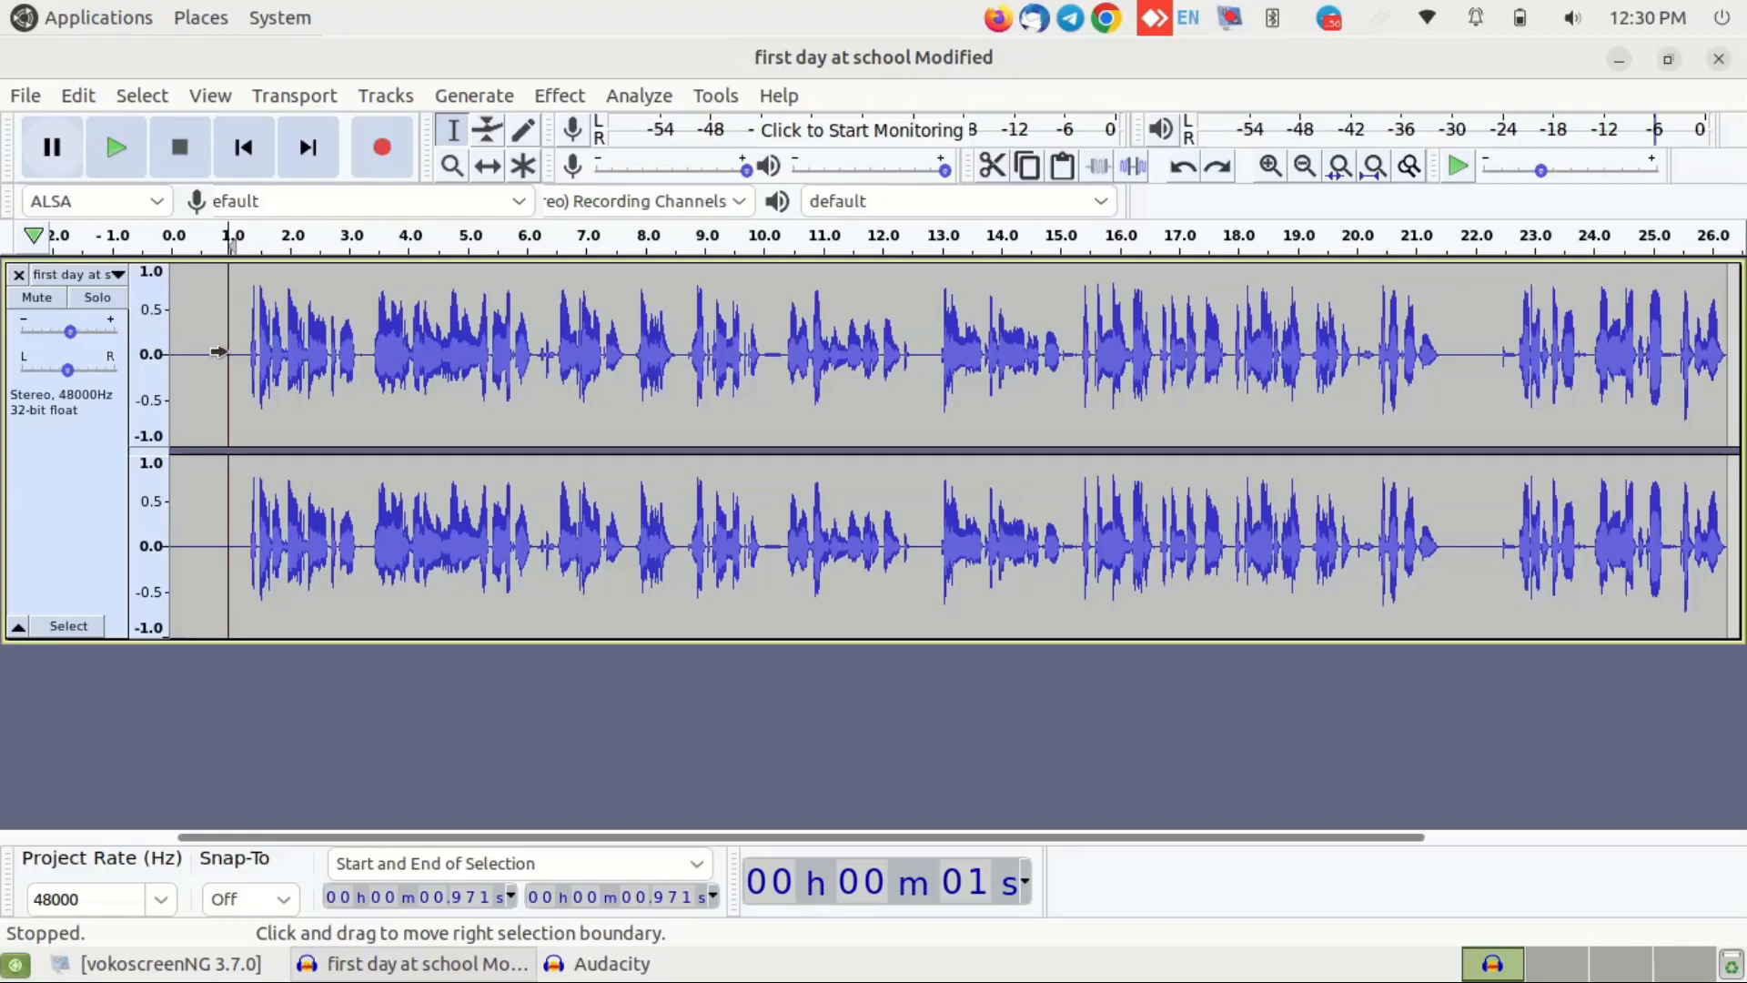
- Insert 2 seconds of silence at about 3.24 s, right after the phrase at 2.7 to 3.2 s in the first day at school track
click(329, 292)
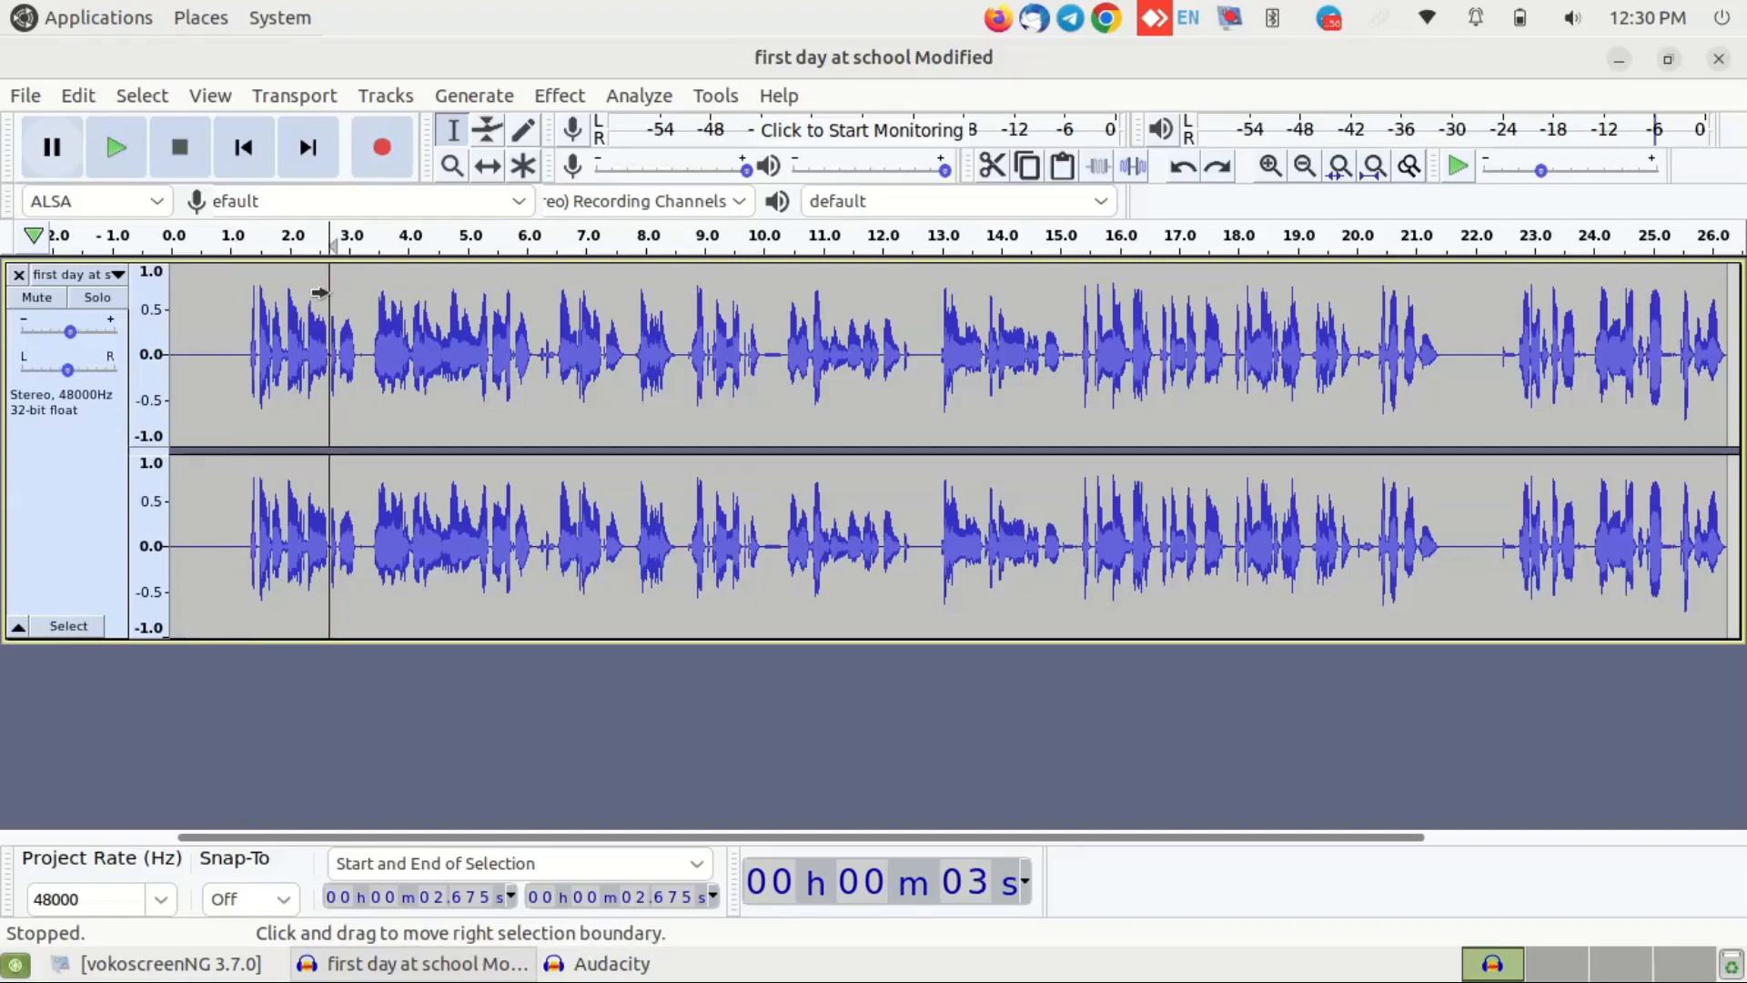
click(1271, 166)
click(1271, 167)
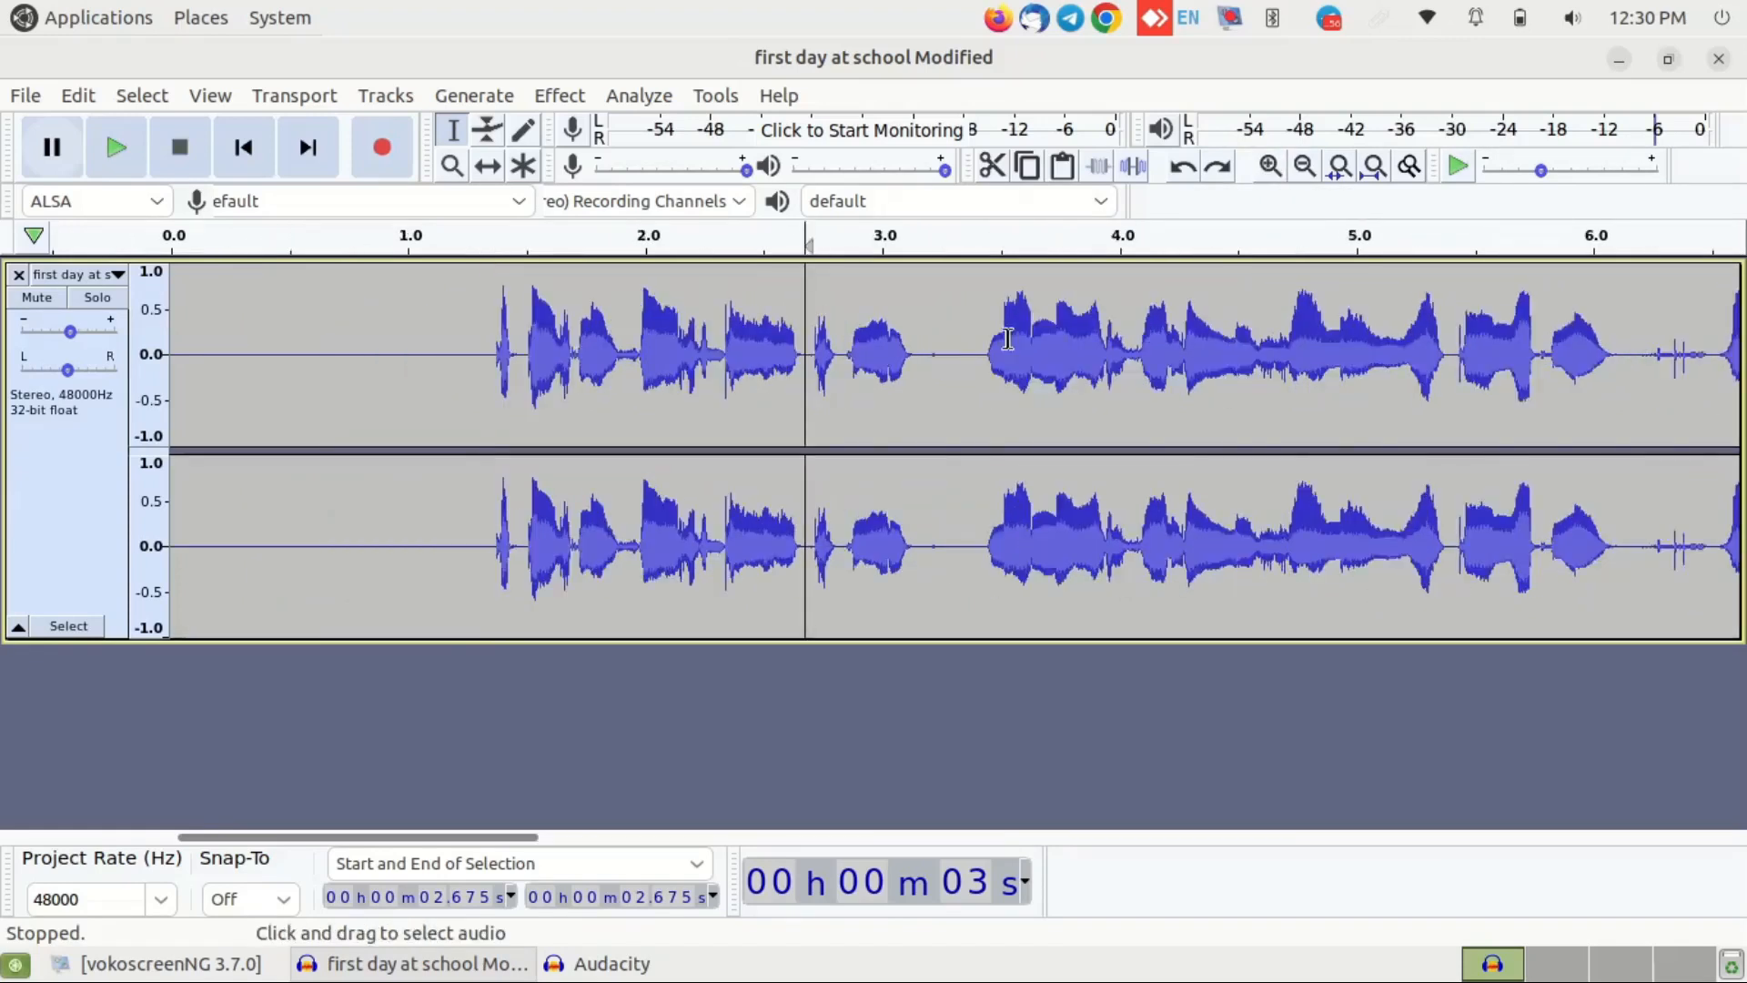
drag(795, 343, 929, 382)
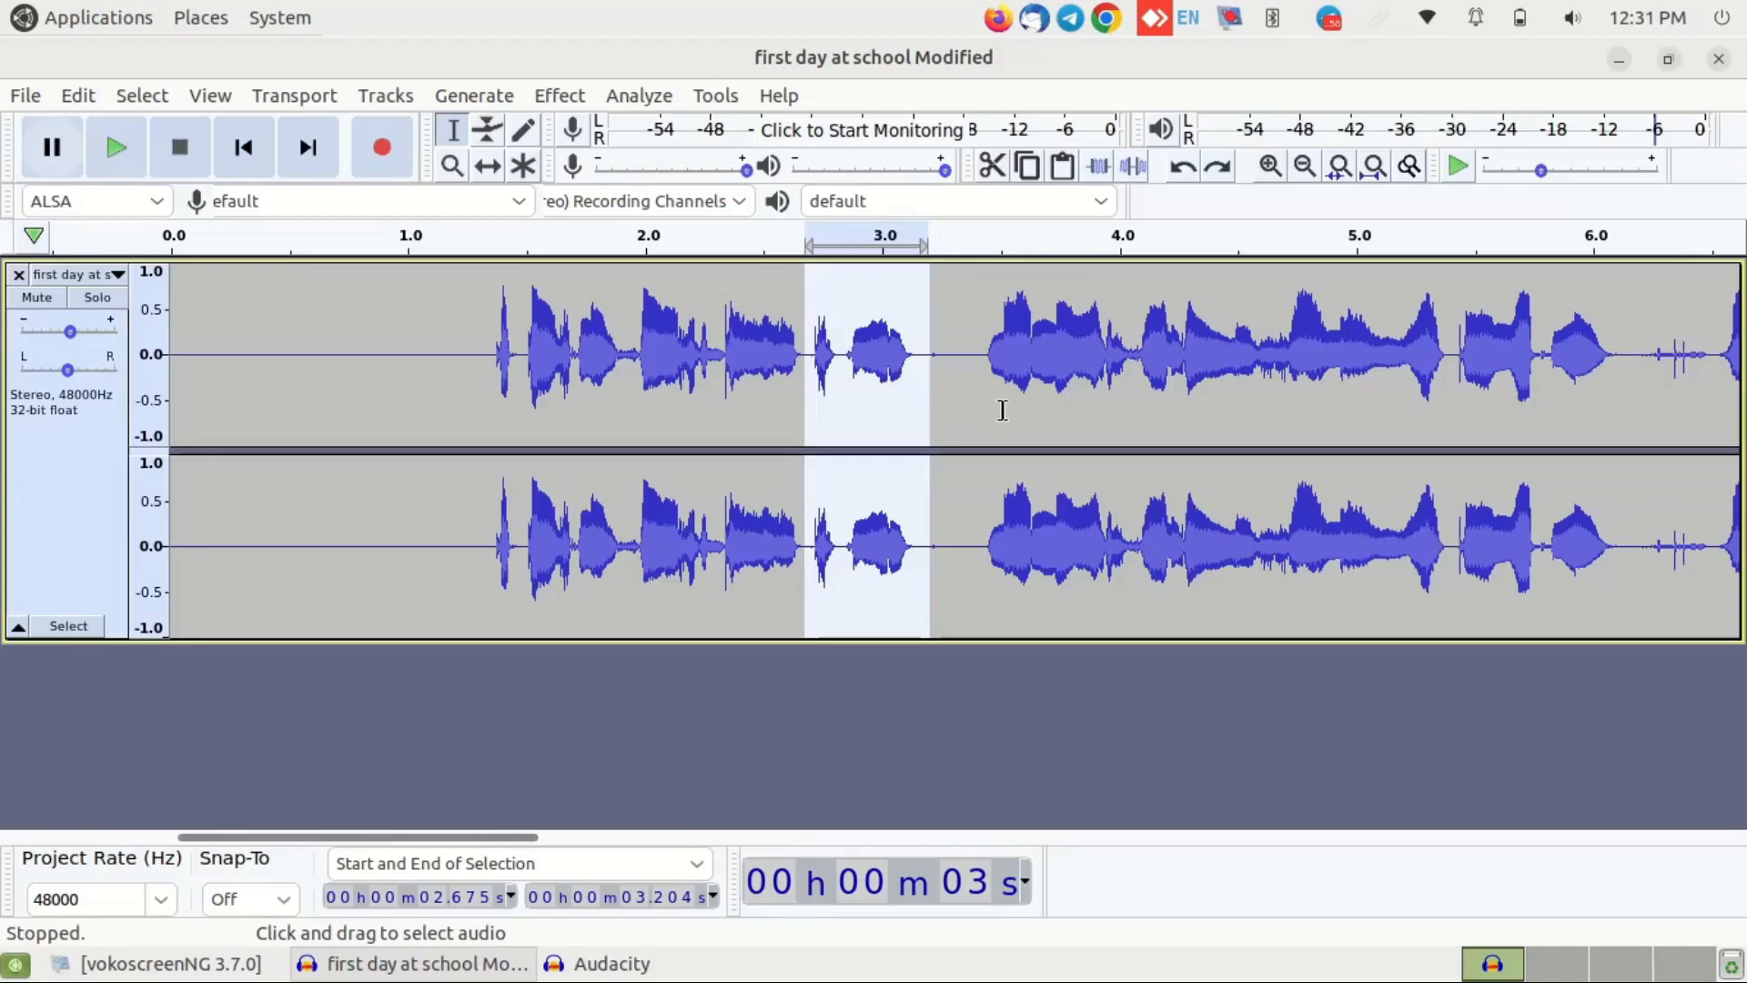
click(938, 377)
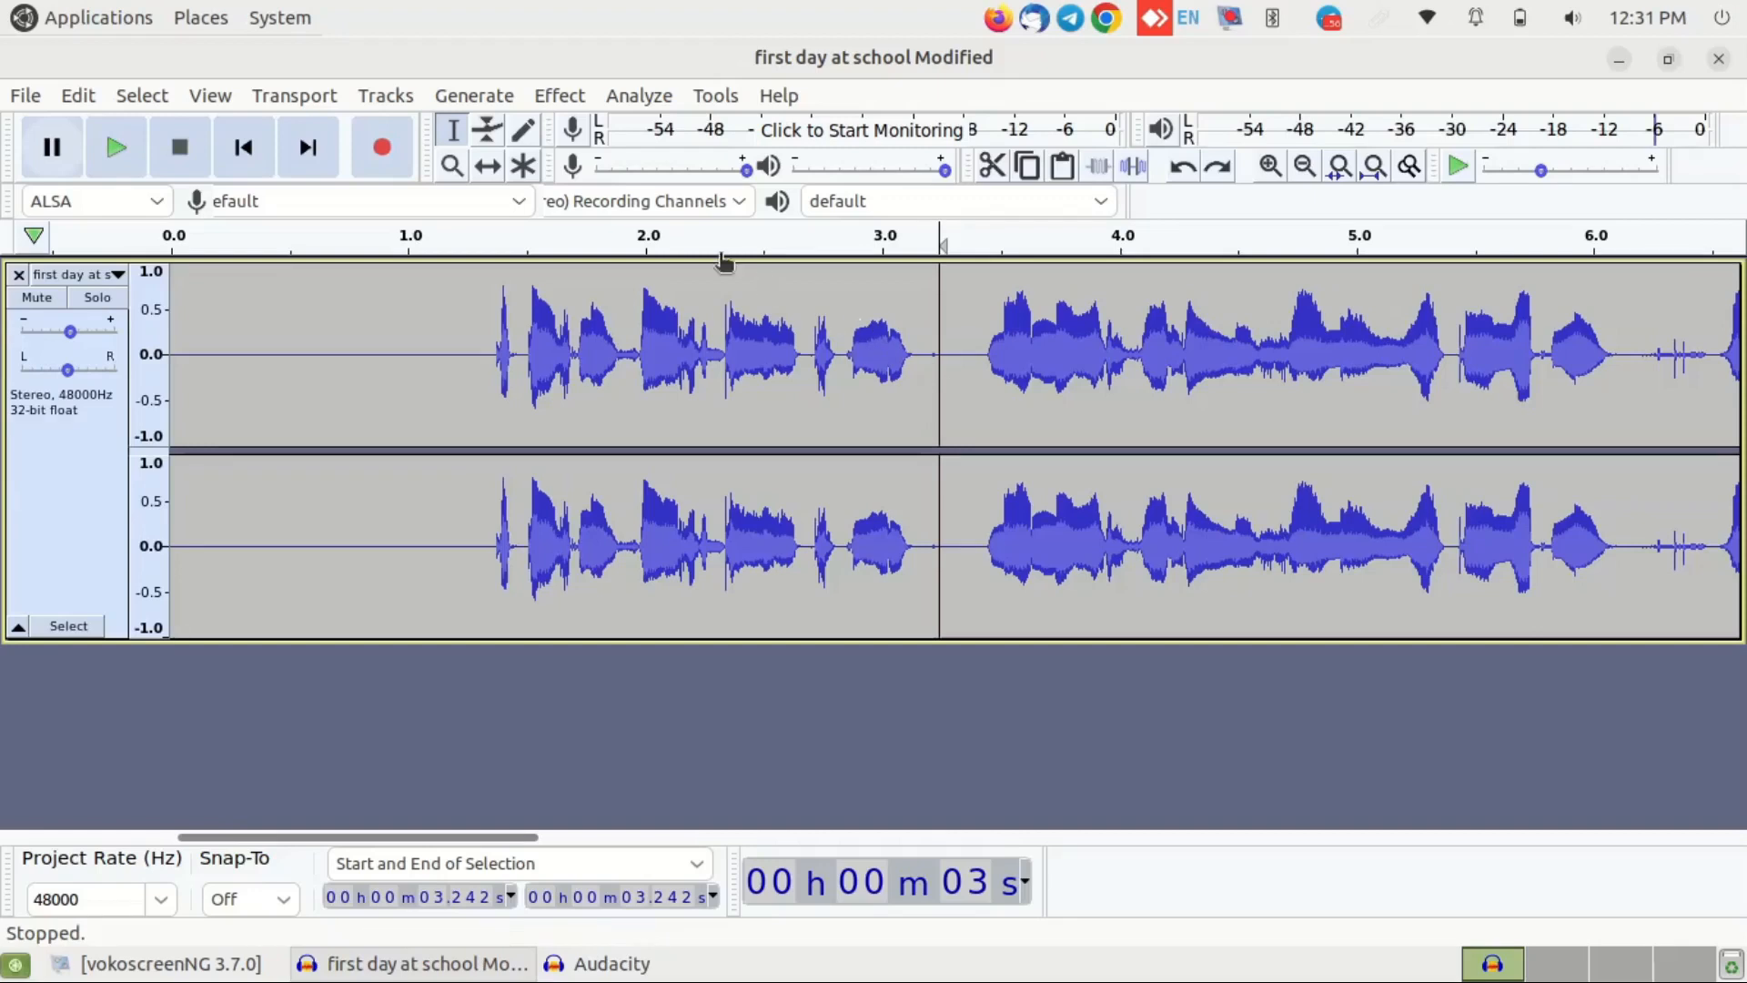
click(488, 100)
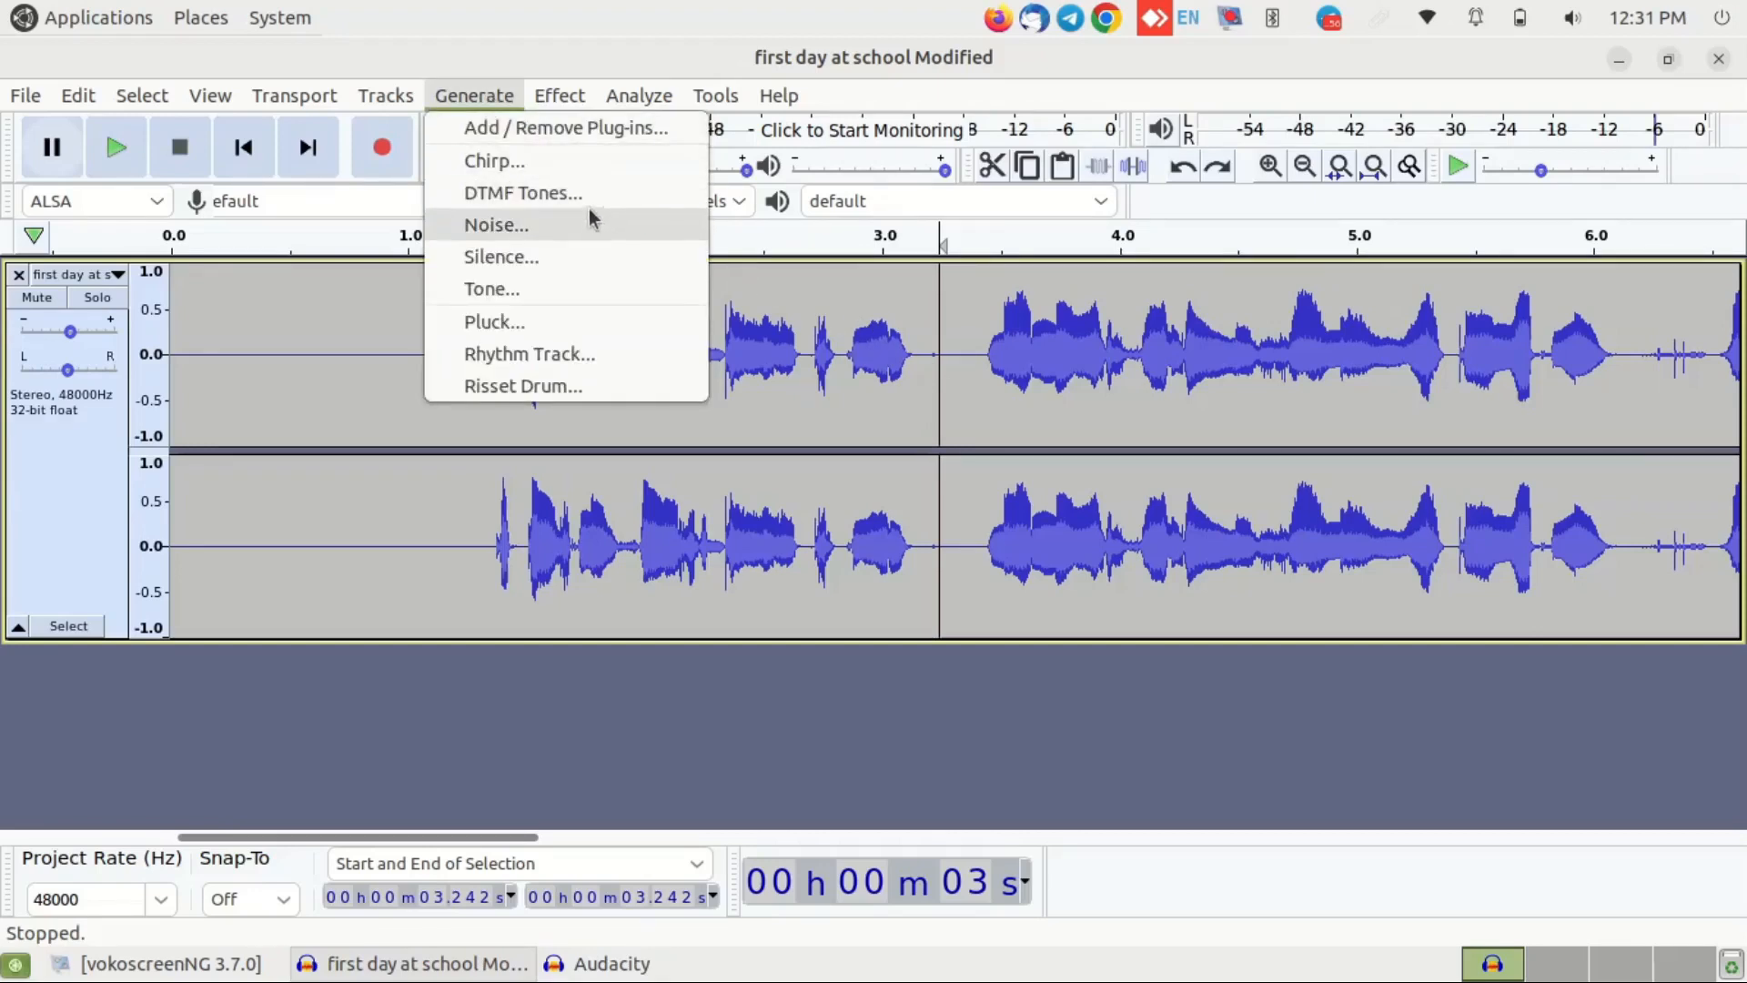
click(582, 262)
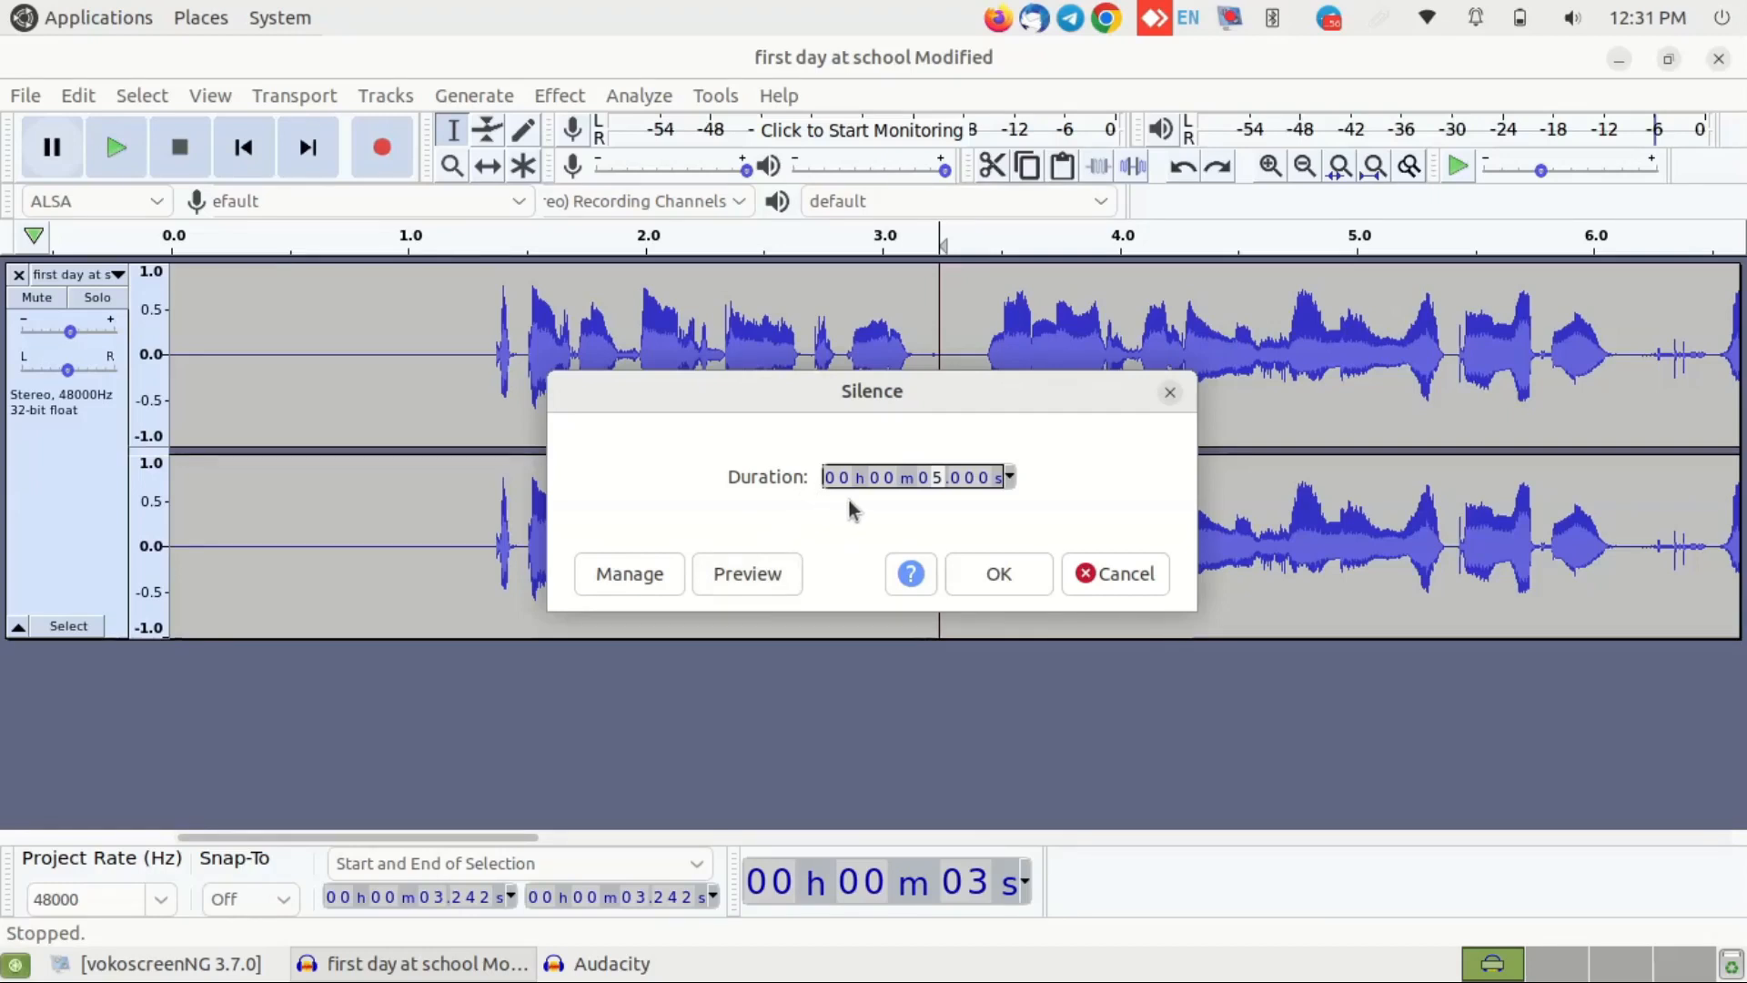
click(925, 476)
click(995, 574)
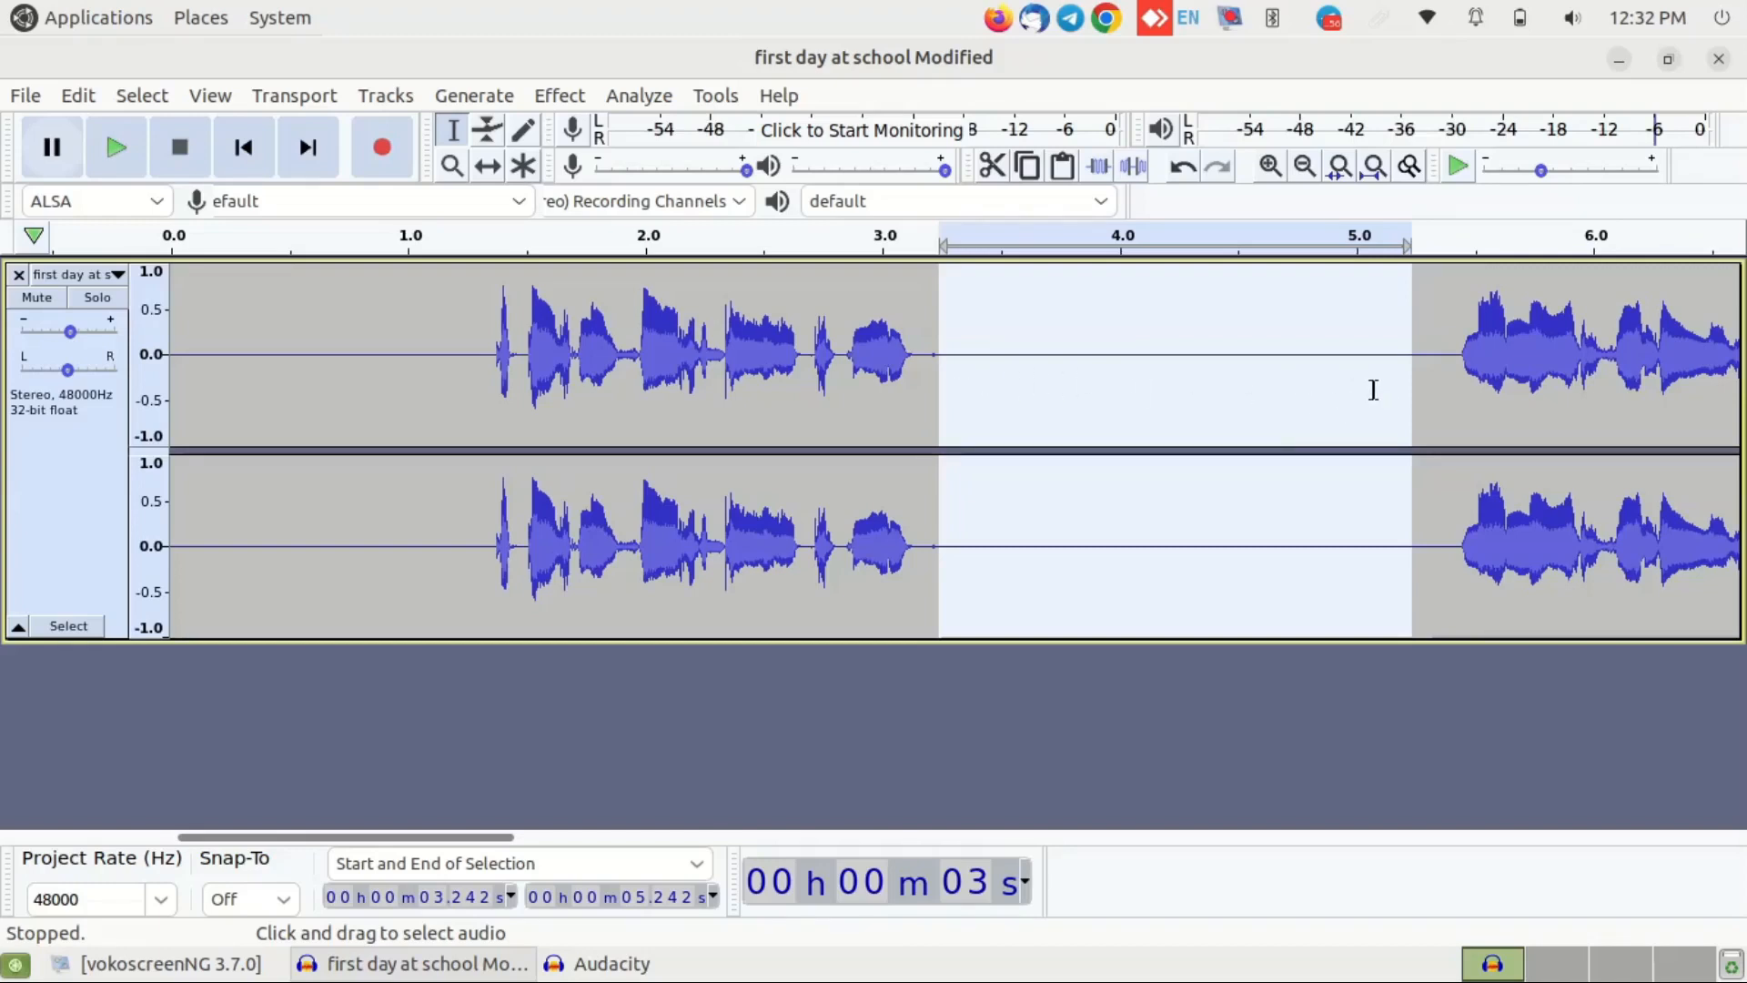
- Apply an Echo with 0.3 s delay time and 0.5 decay factor to the audio from about 2.67 to 4.75 s
click(803, 337)
drag(803, 337, 1296, 352)
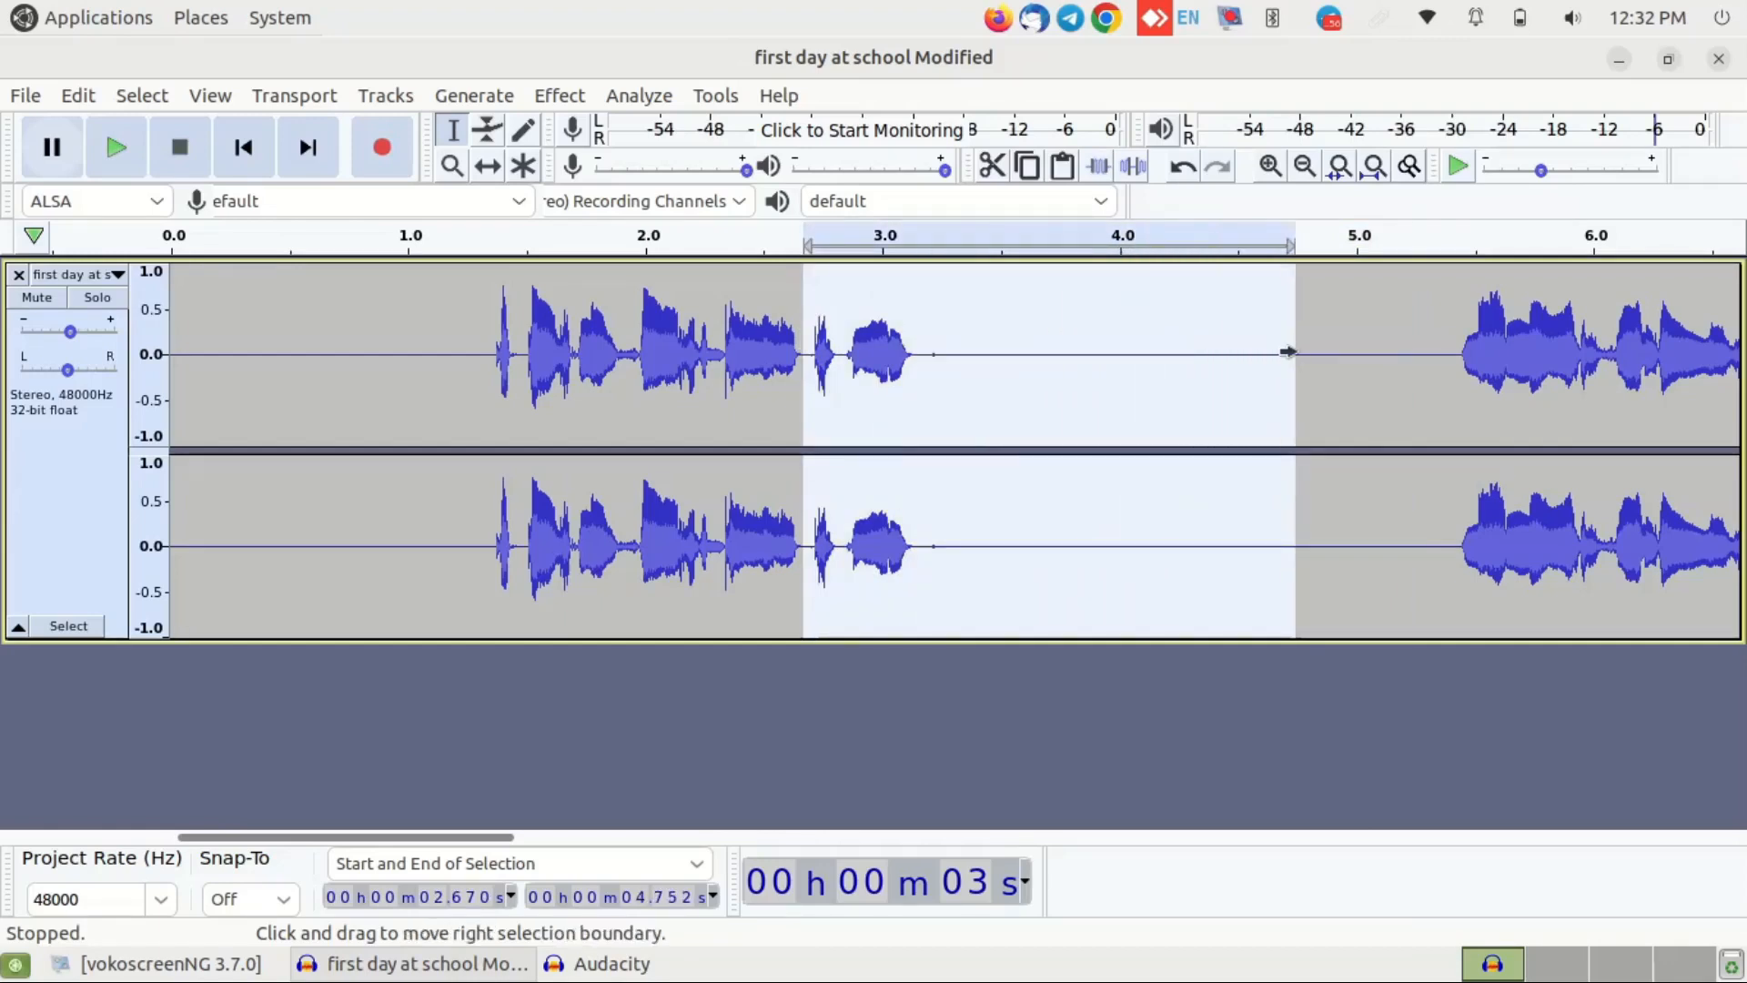
click(571, 98)
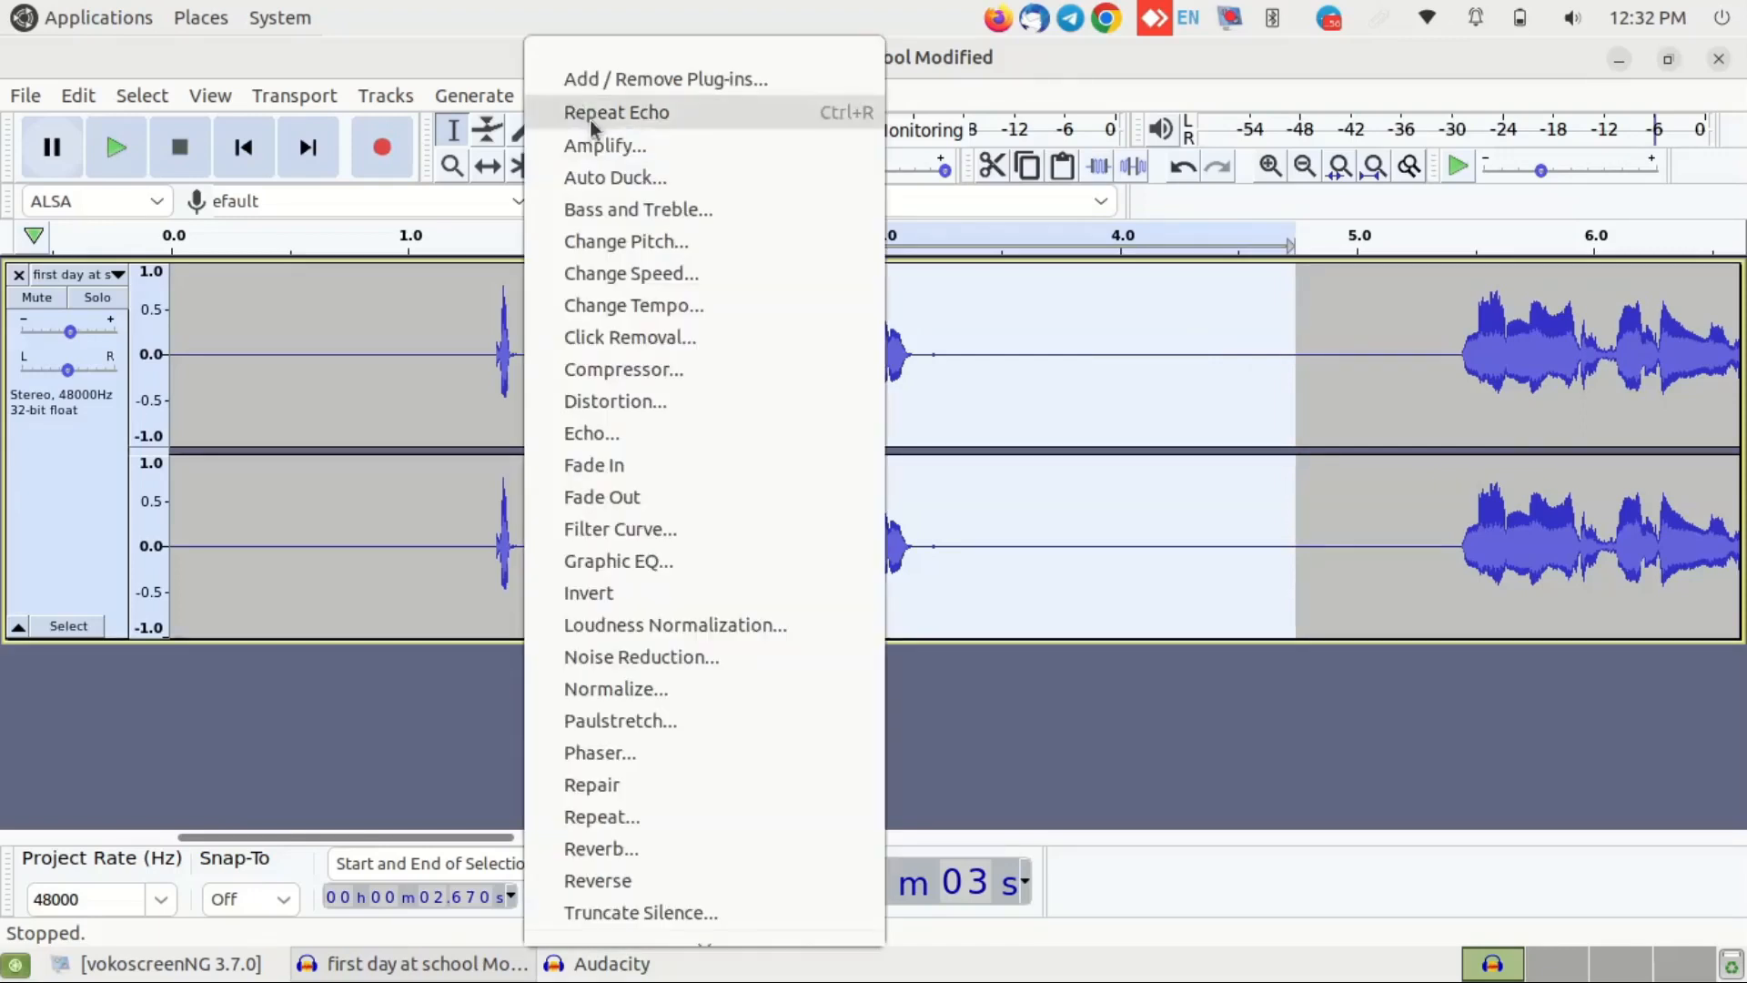
click(652, 433)
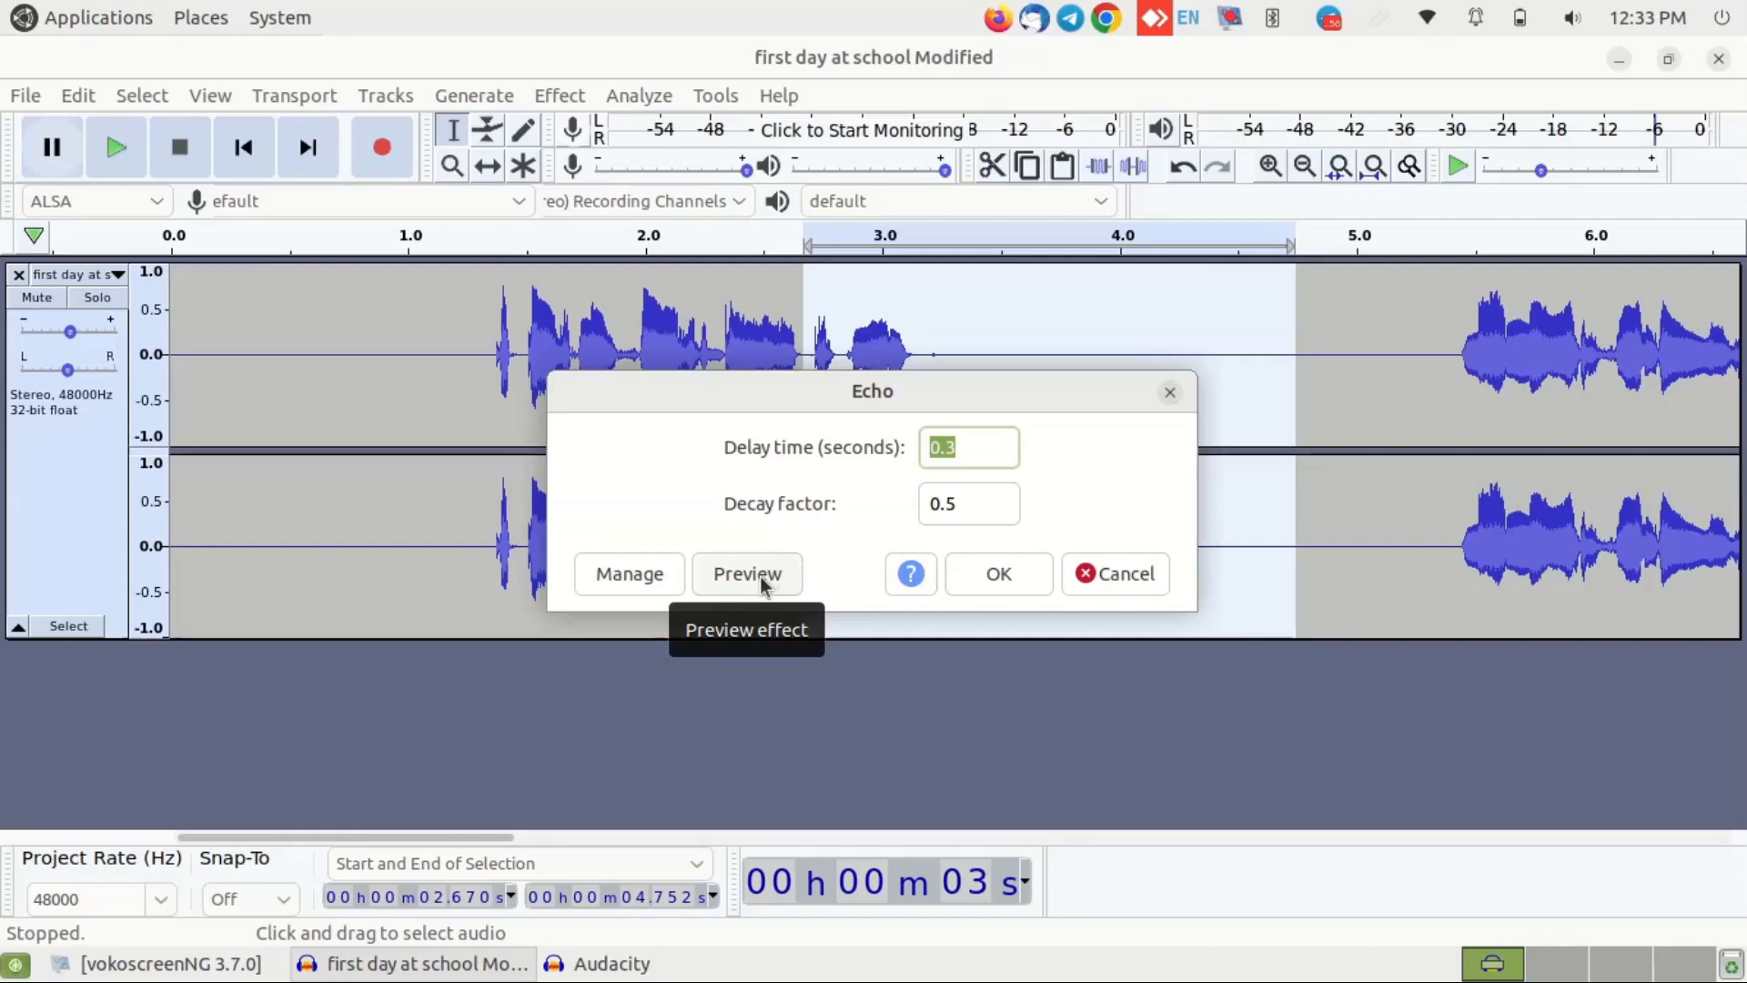
click(1001, 573)
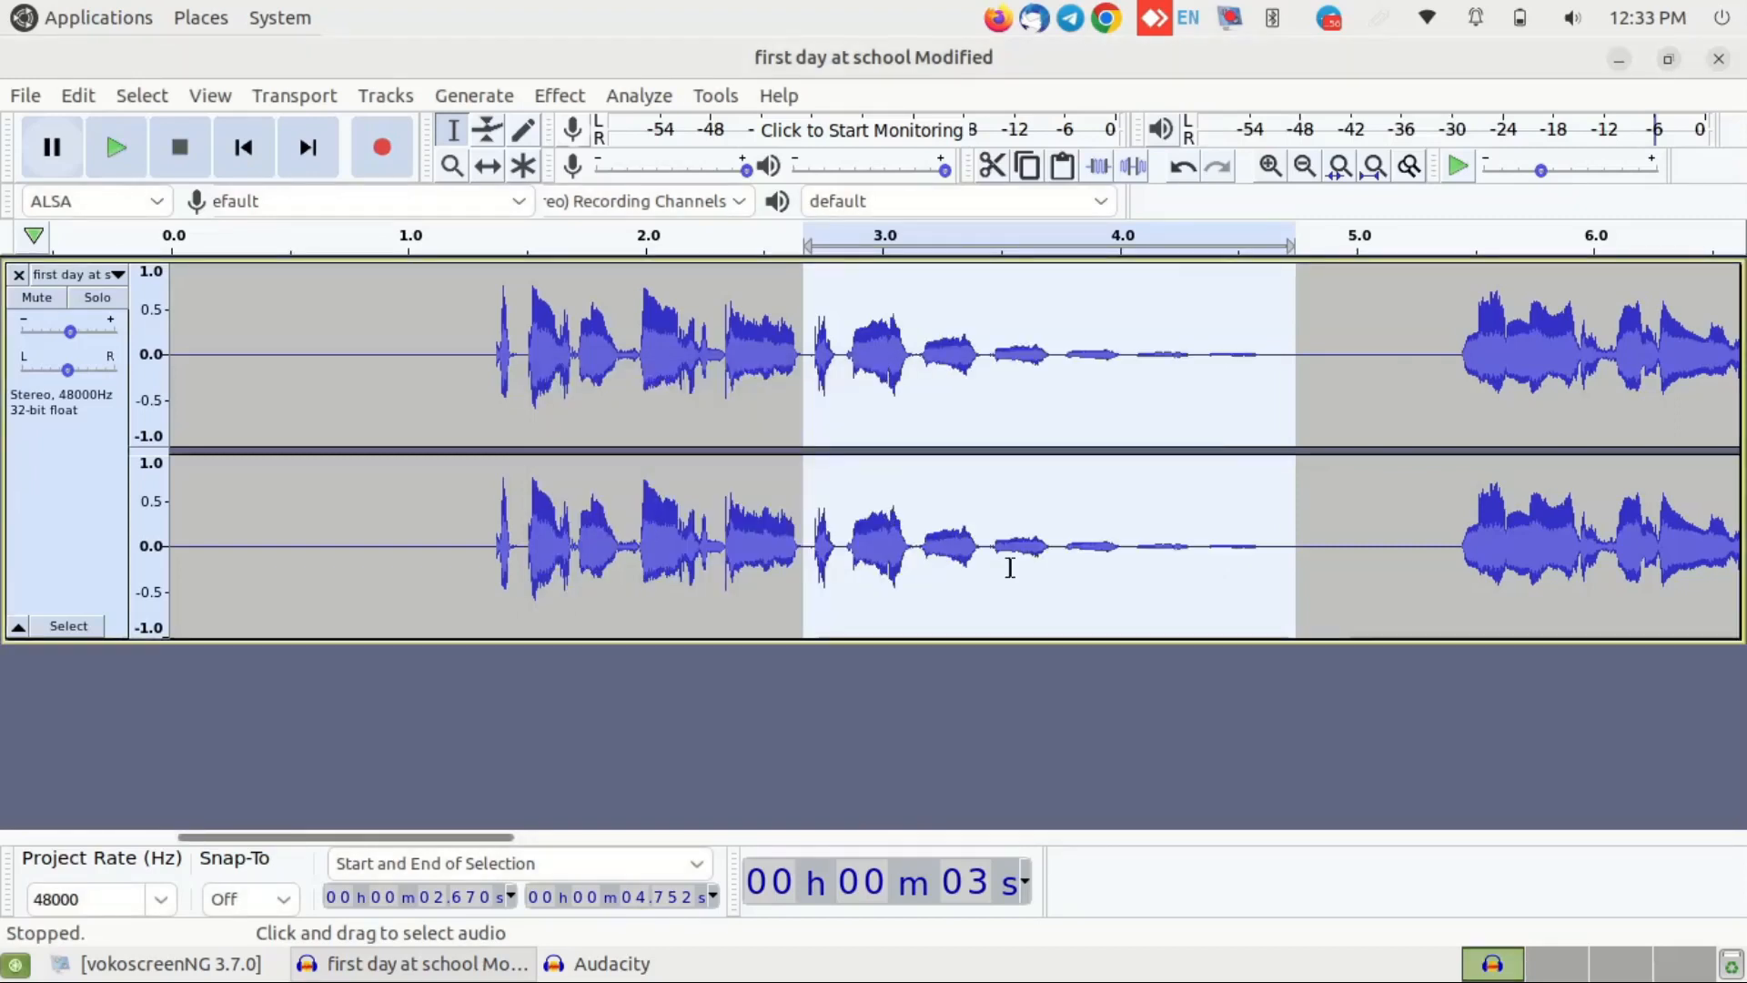
- Play the track from about 2.6 s to hear the echoed phrase
click(795, 312)
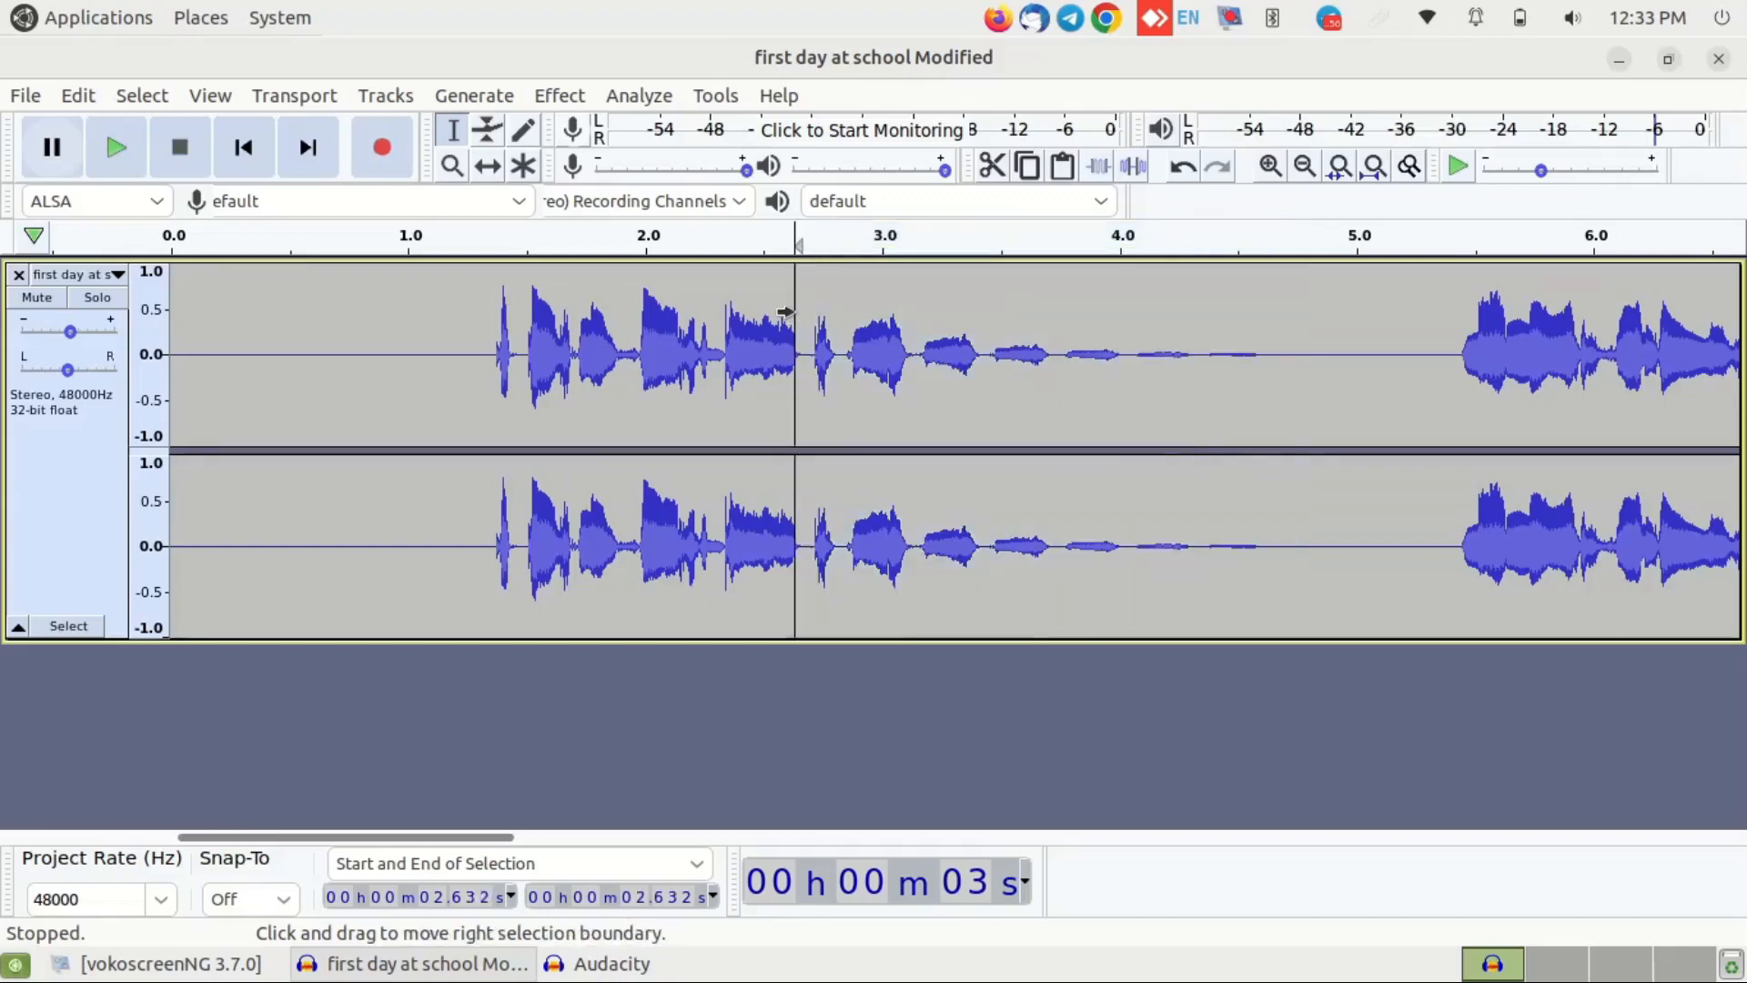
key(space)
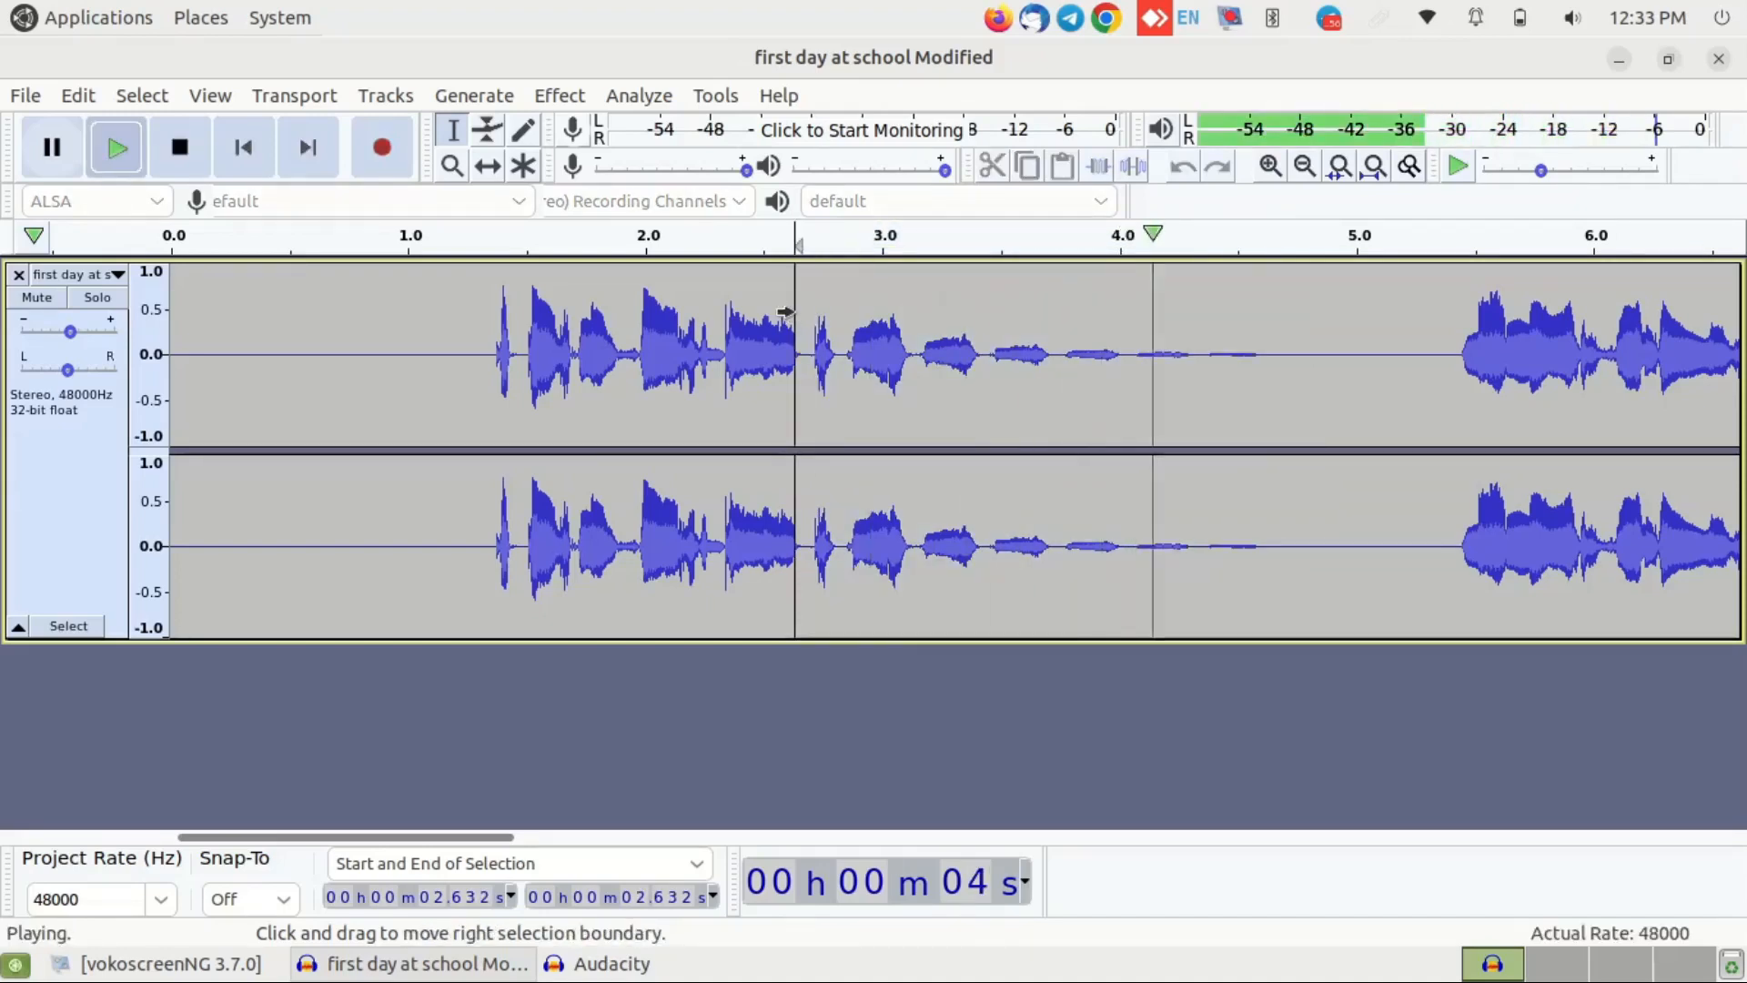
key(space)
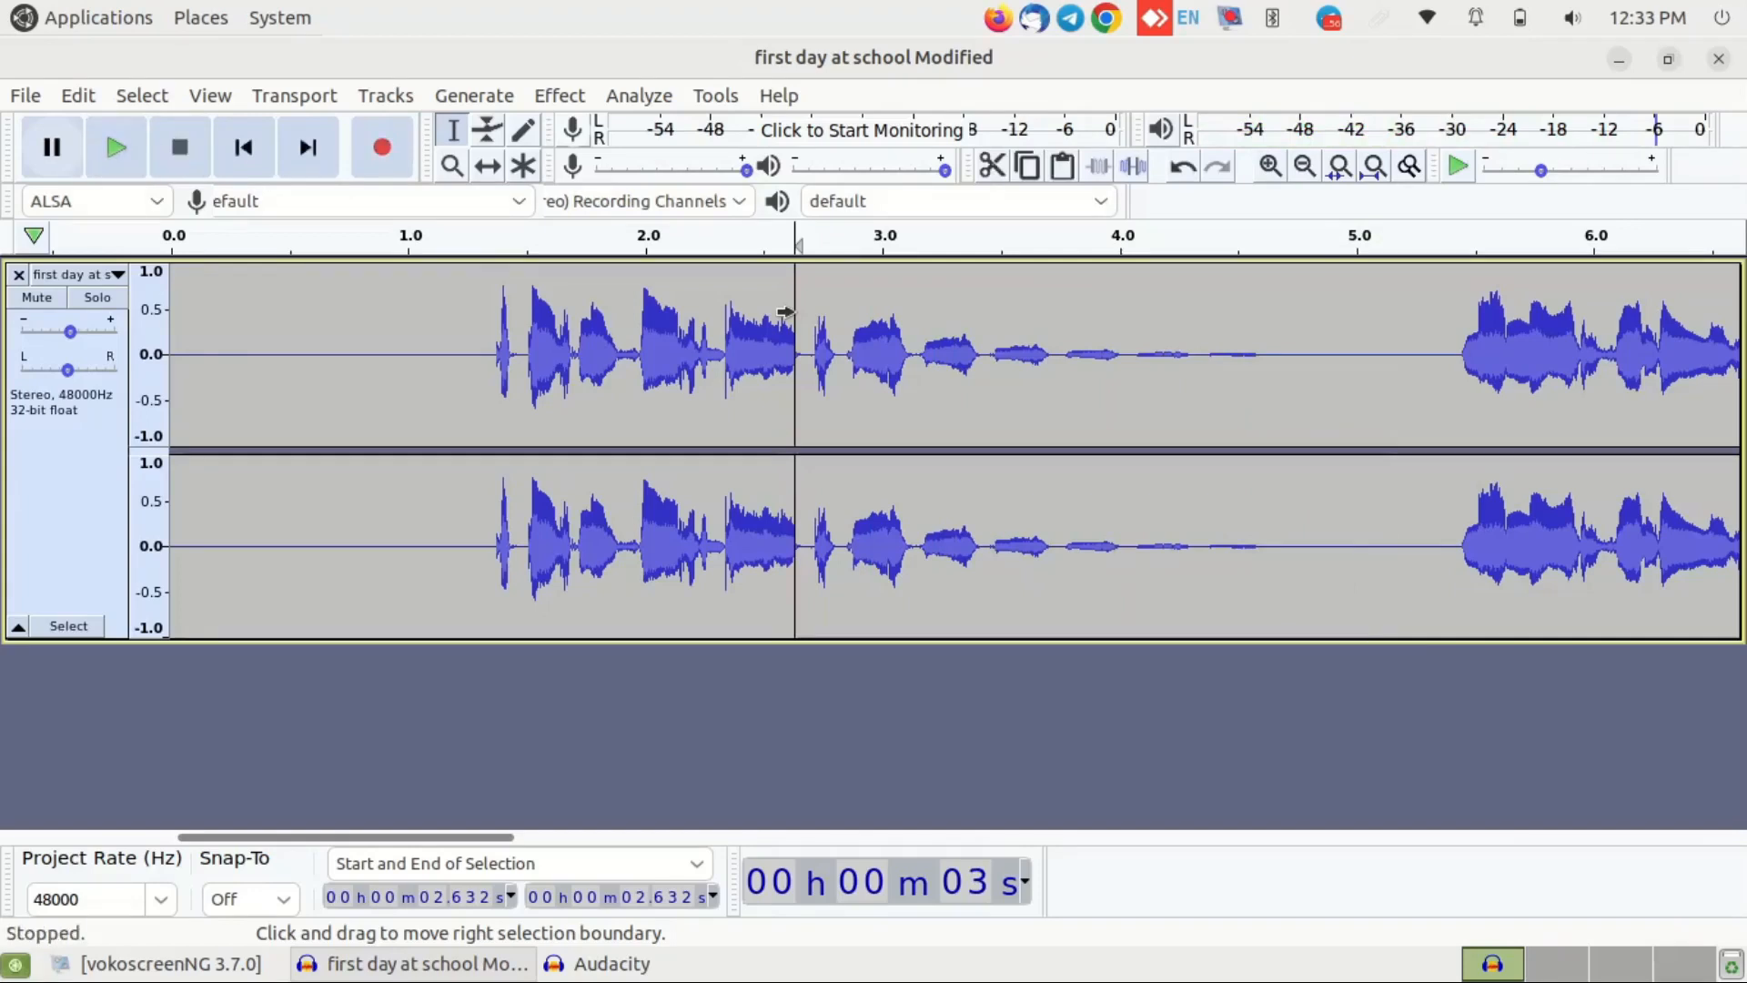